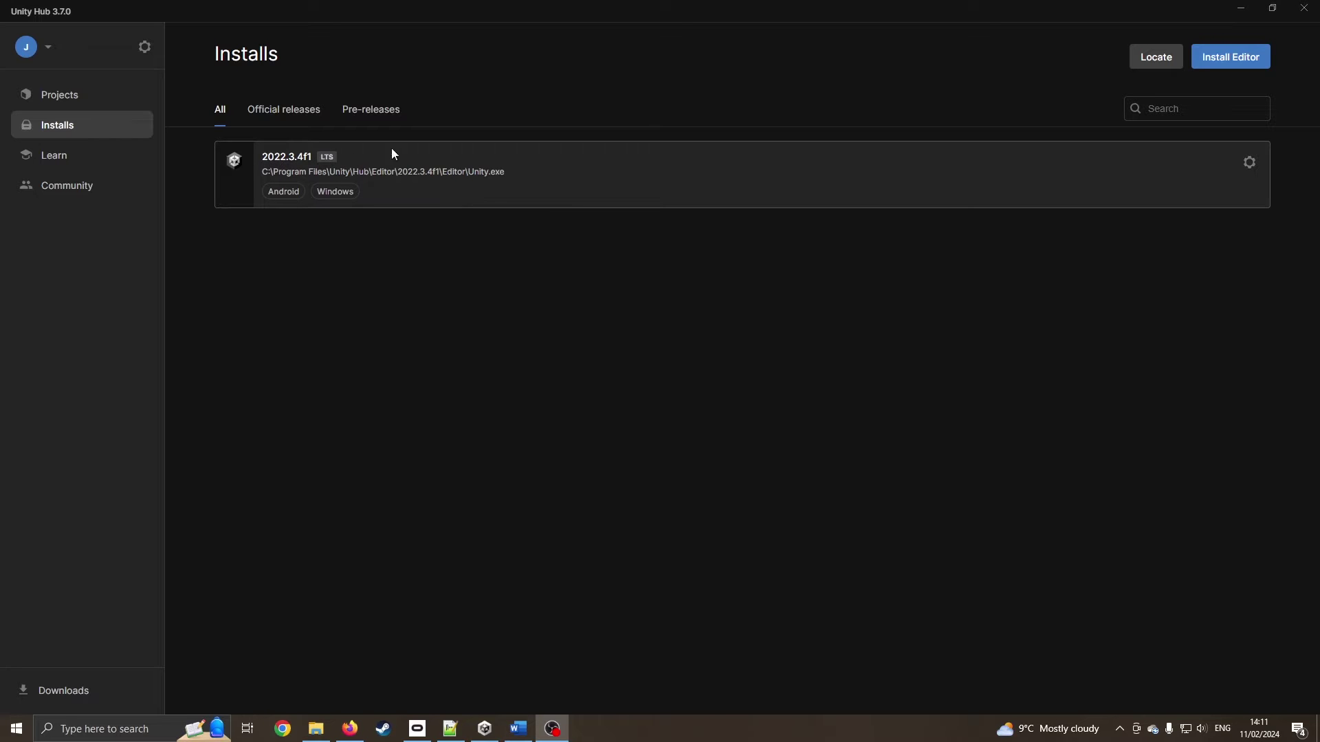
# Step: Review the modules available for the 2022.3.4f1 editor install, then return to Projects
pyautogui.click(1250, 163)
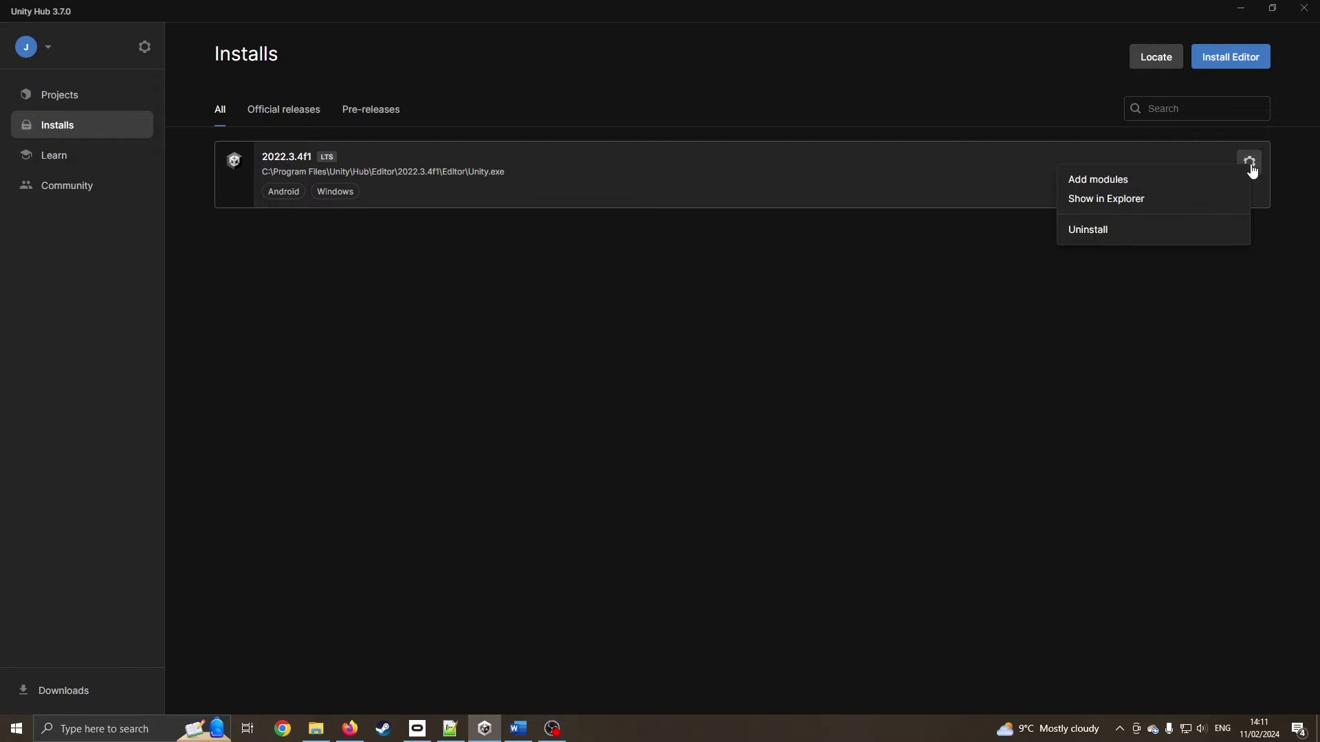
pyautogui.click(1115, 183)
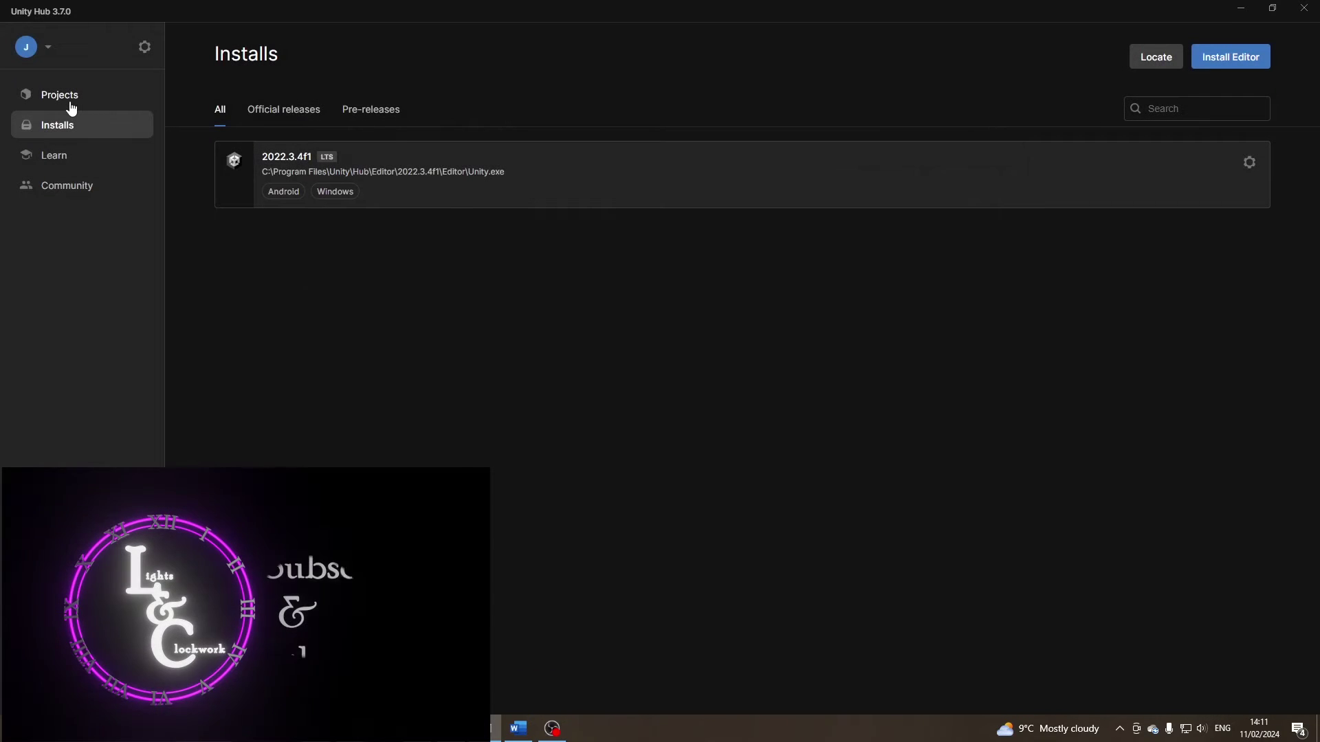
pyautogui.click(84, 105)
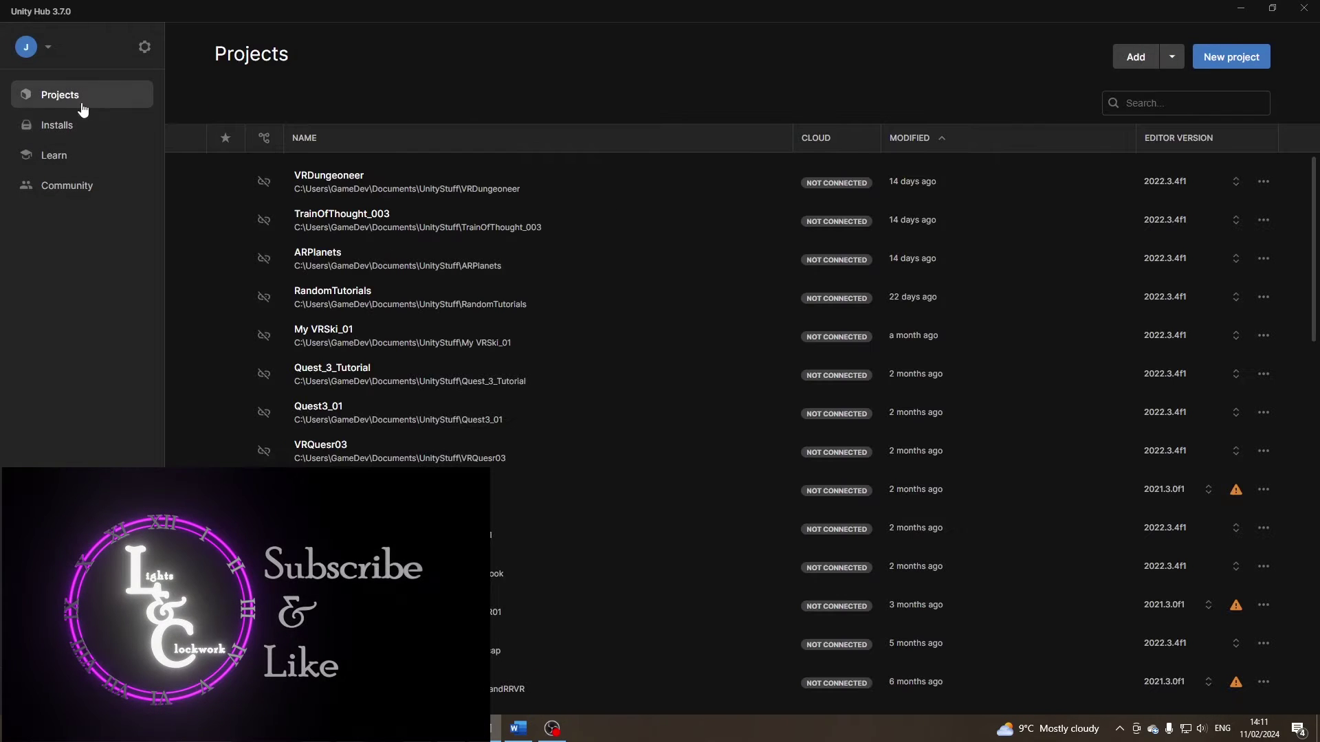
# Step: Create a new 3D project named QuestAR01 linked to the cloud organization
pyautogui.click(1237, 63)
pyautogui.tripleClick(1152, 352)
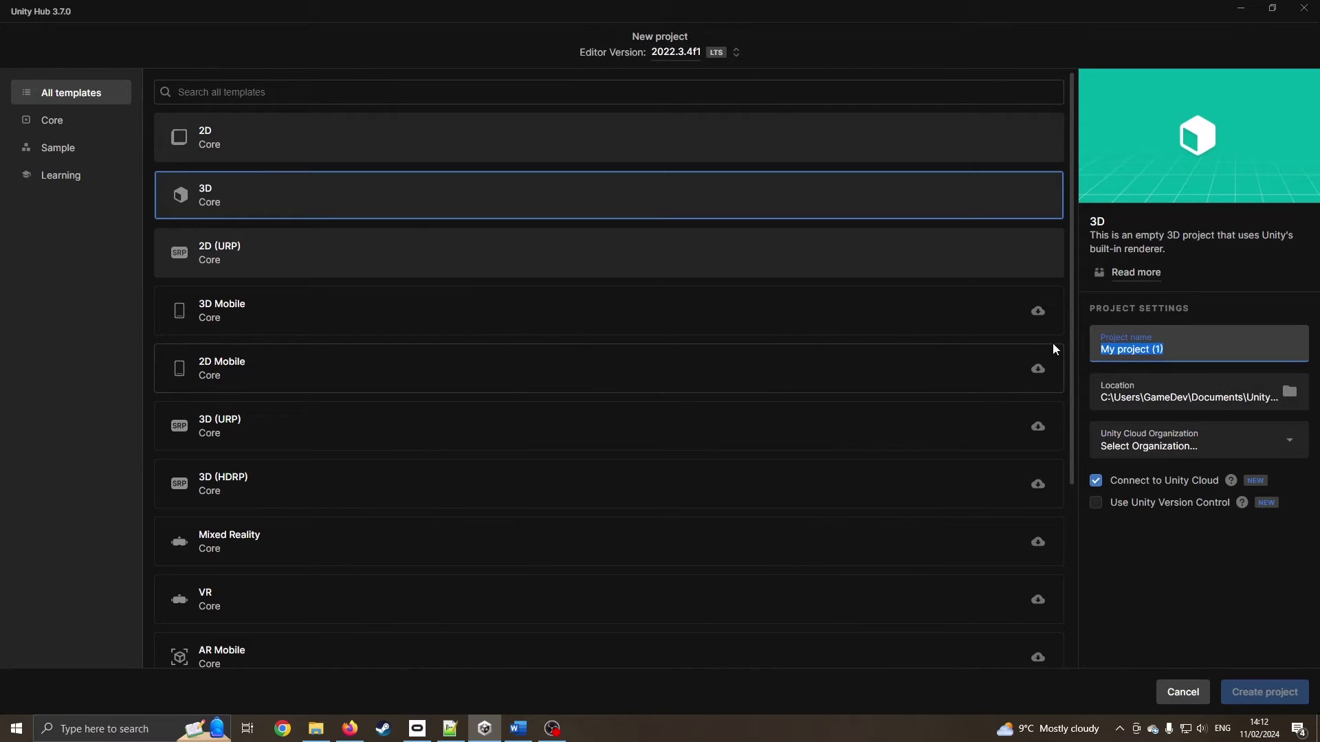
pyautogui.write('QuestAR01')
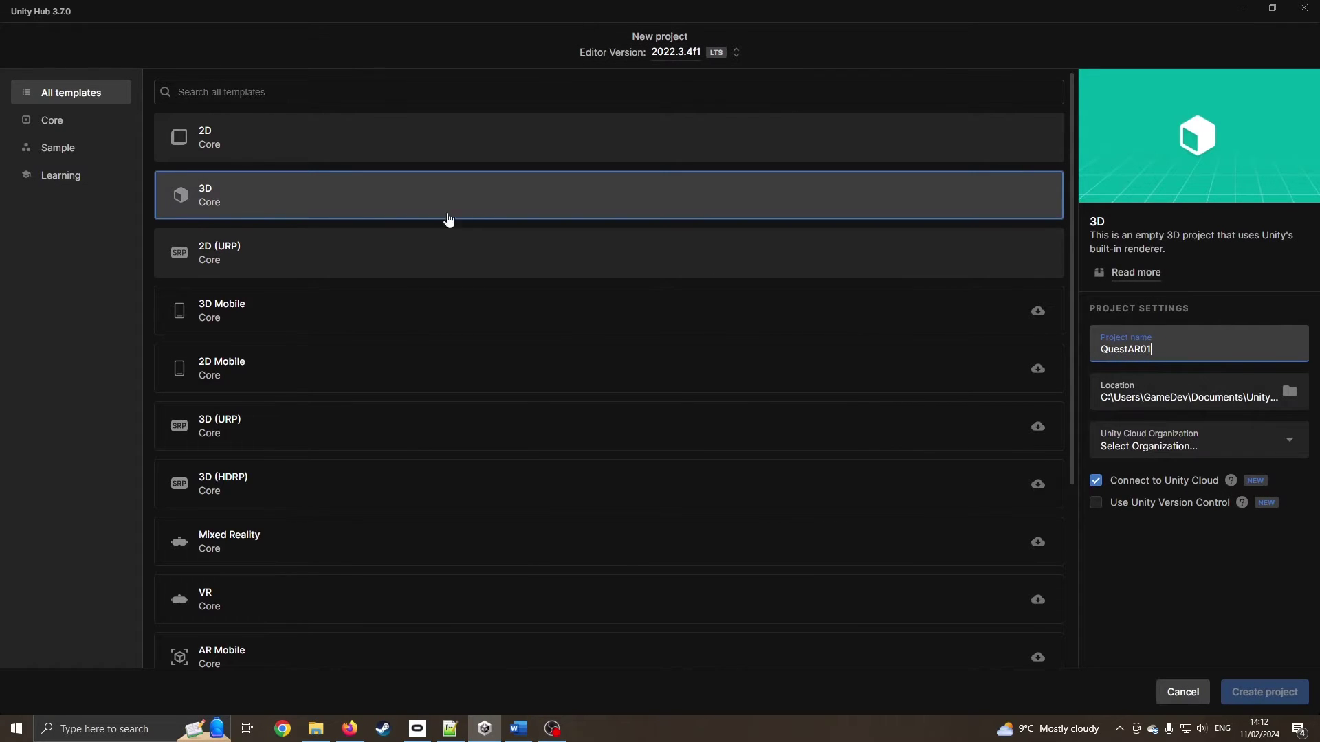
pyautogui.click(1160, 446)
pyautogui.click(1137, 477)
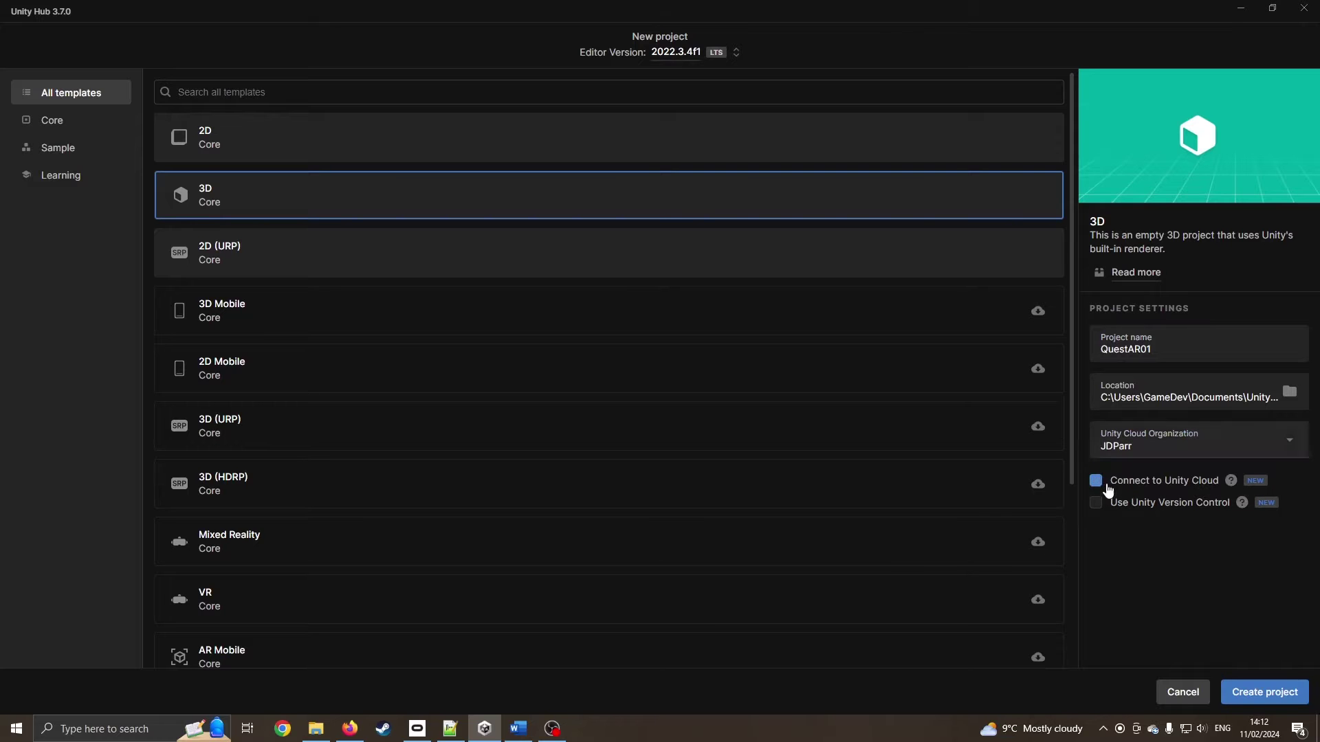
pyautogui.click(1255, 694)
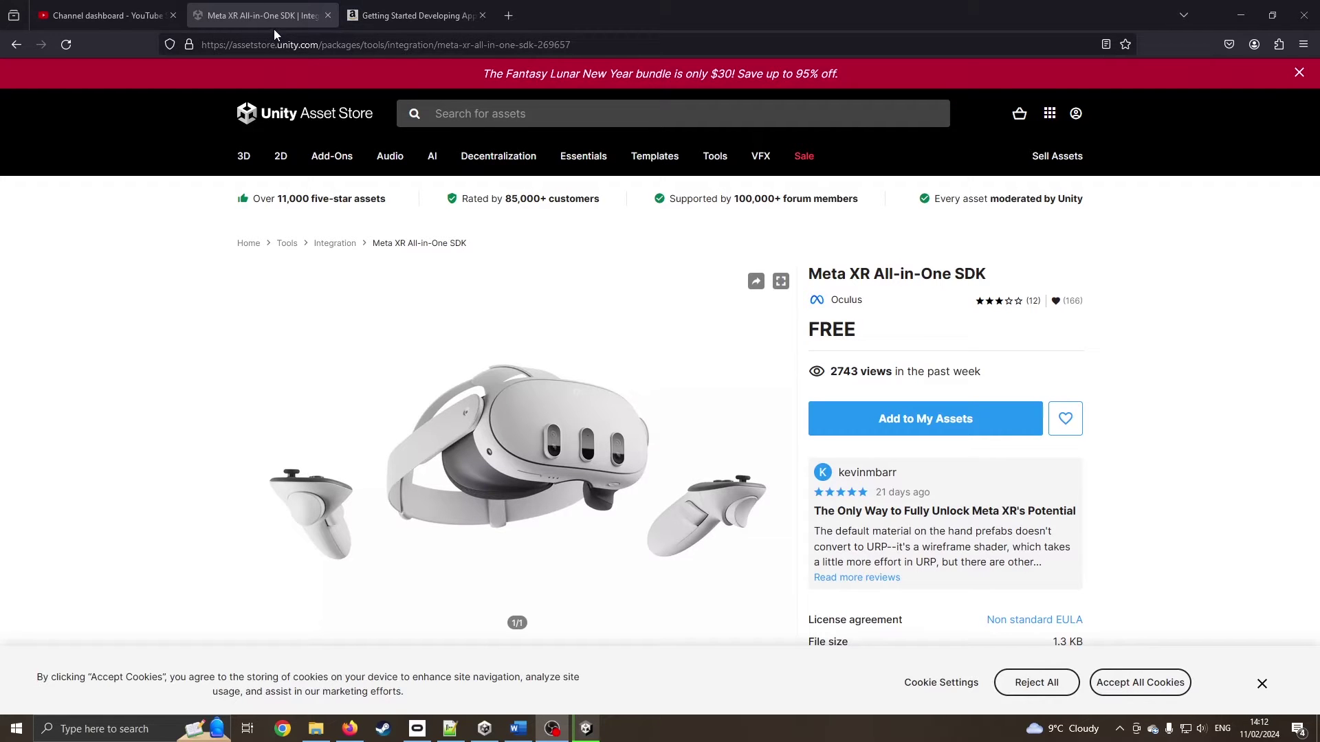
# Step: Select the Meta XR All-in-One SDK title and add the SDK to My Assets
pyautogui.moveTo(810, 275); pyautogui.dragTo(997, 277)
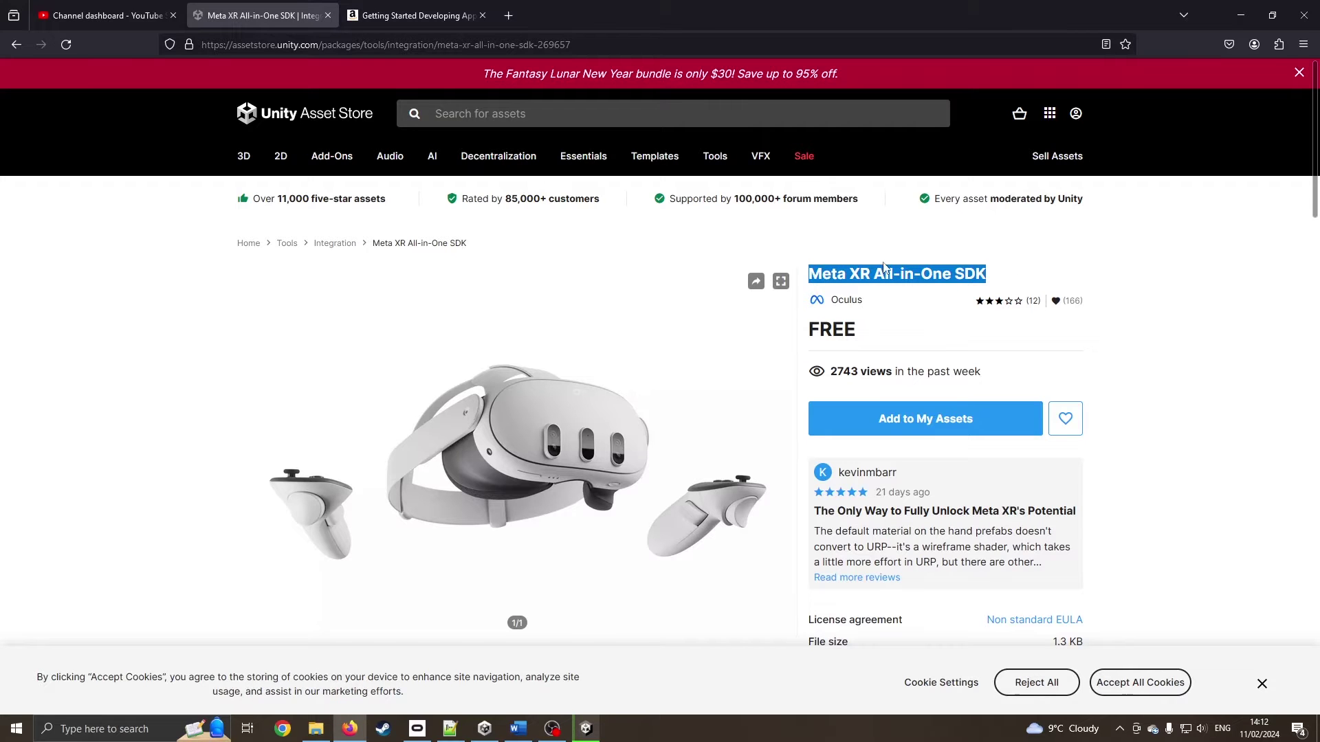
pyautogui.click(934, 419)
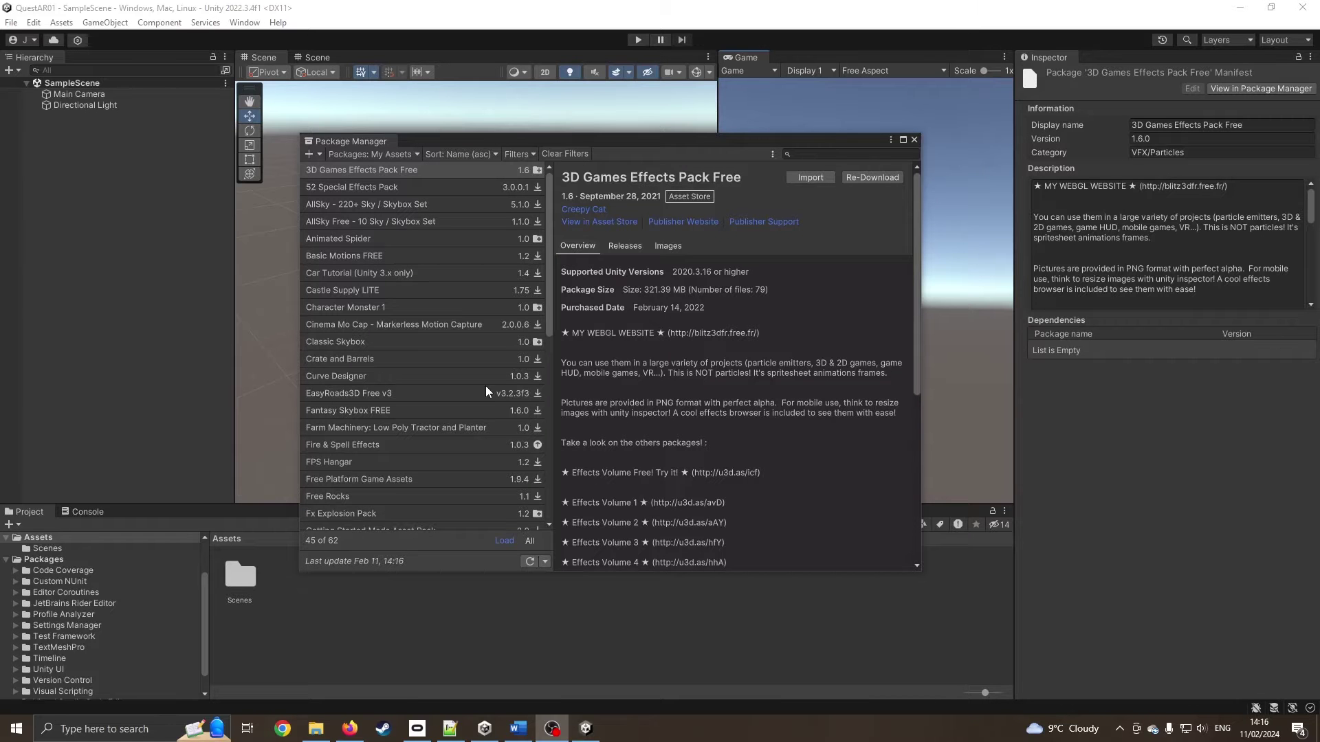
# Step: Install Meta XR All-in-One SDK from My Assets, decline usage statistics, and restart the editor
pyautogui.click(249, 22)
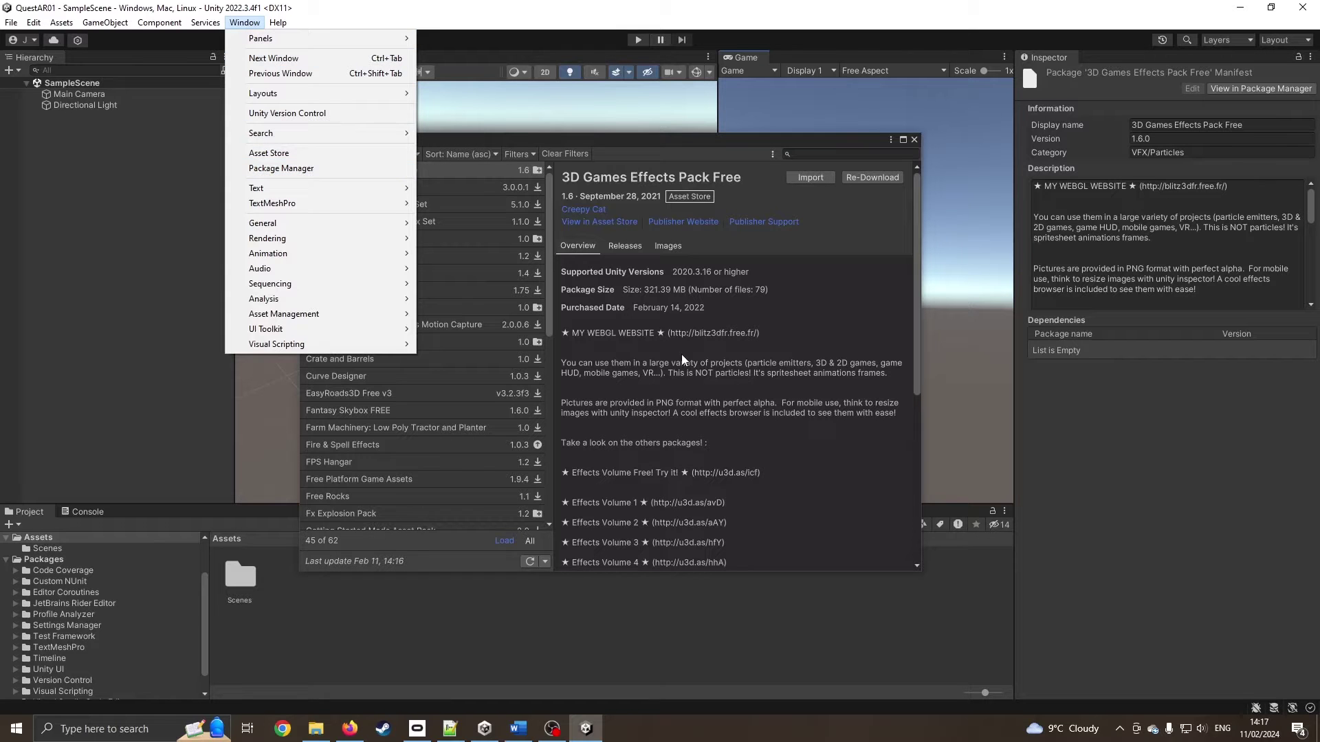
pyautogui.click(548, 248)
pyautogui.scroll(-1, 468, 211)
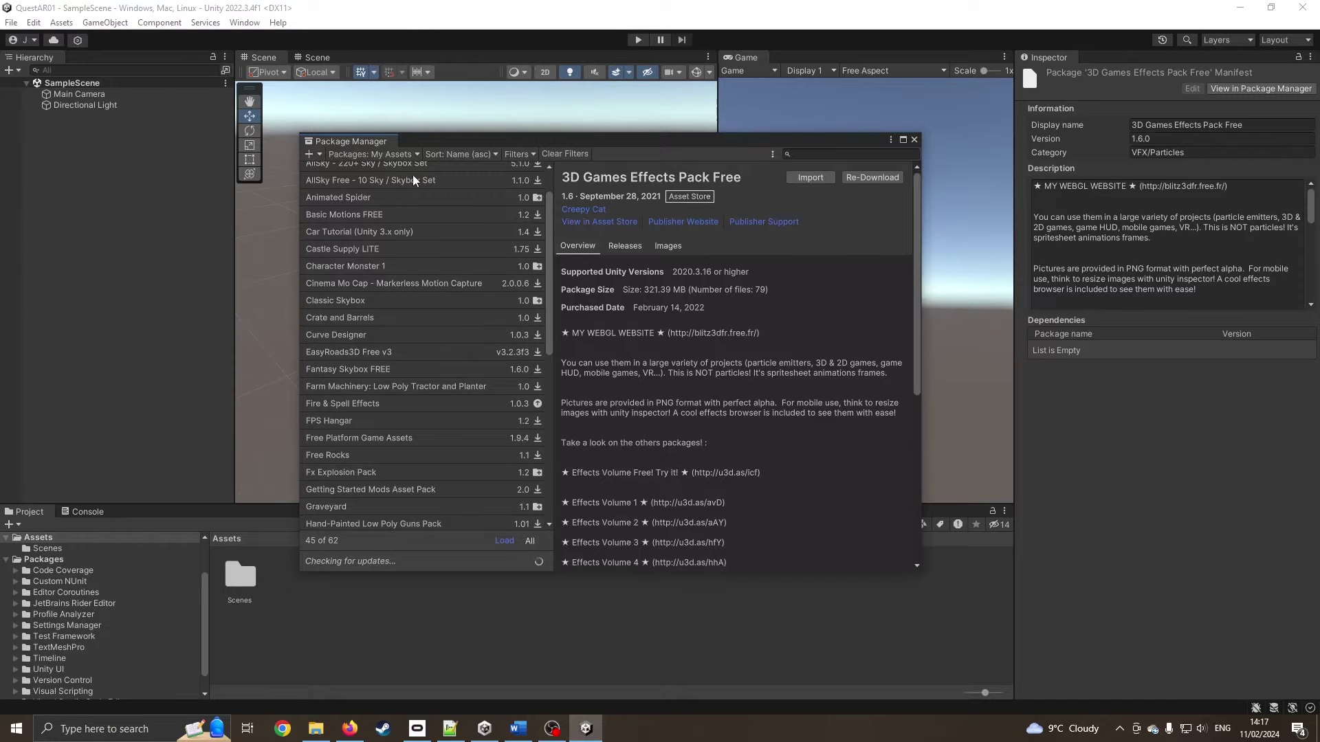
pyautogui.moveTo(547, 242); pyautogui.dragTo(542, 360)
pyautogui.click(381, 381)
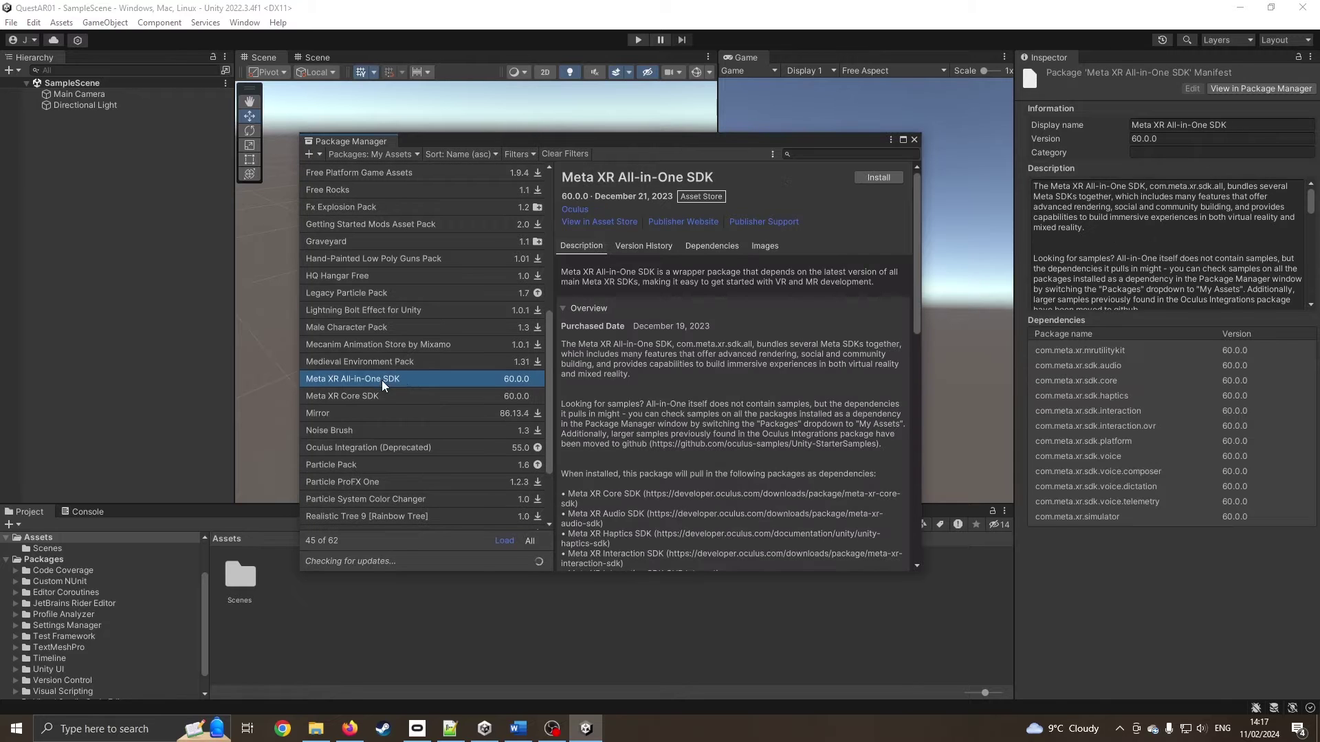
pyautogui.click(870, 180)
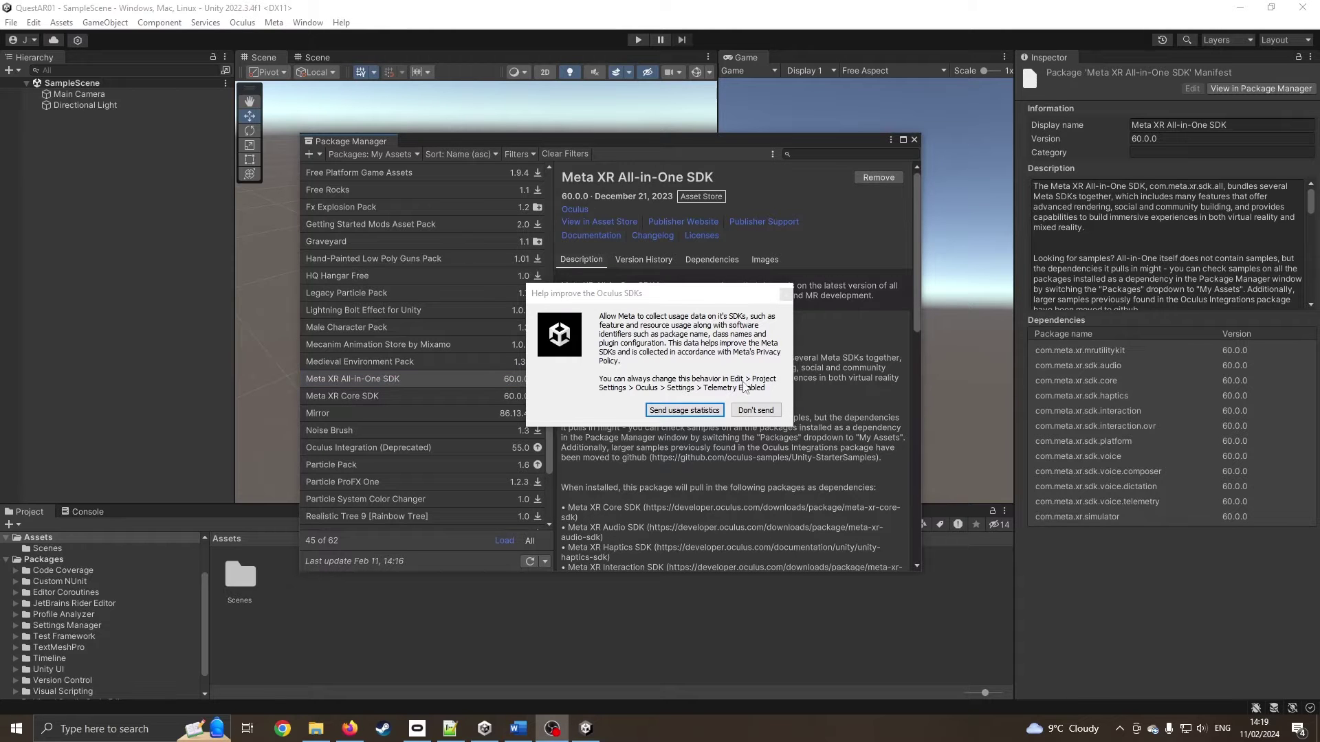
pyautogui.click(755, 410)
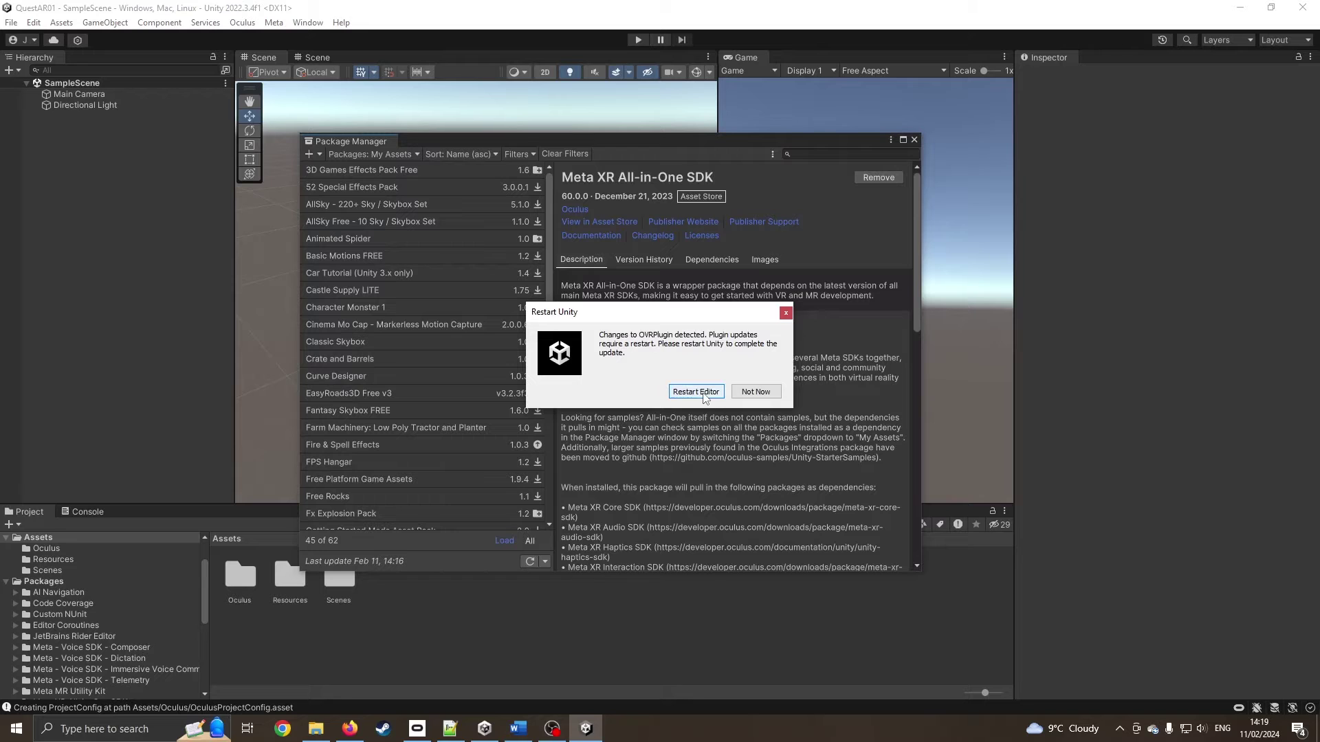
pyautogui.click(695, 391)
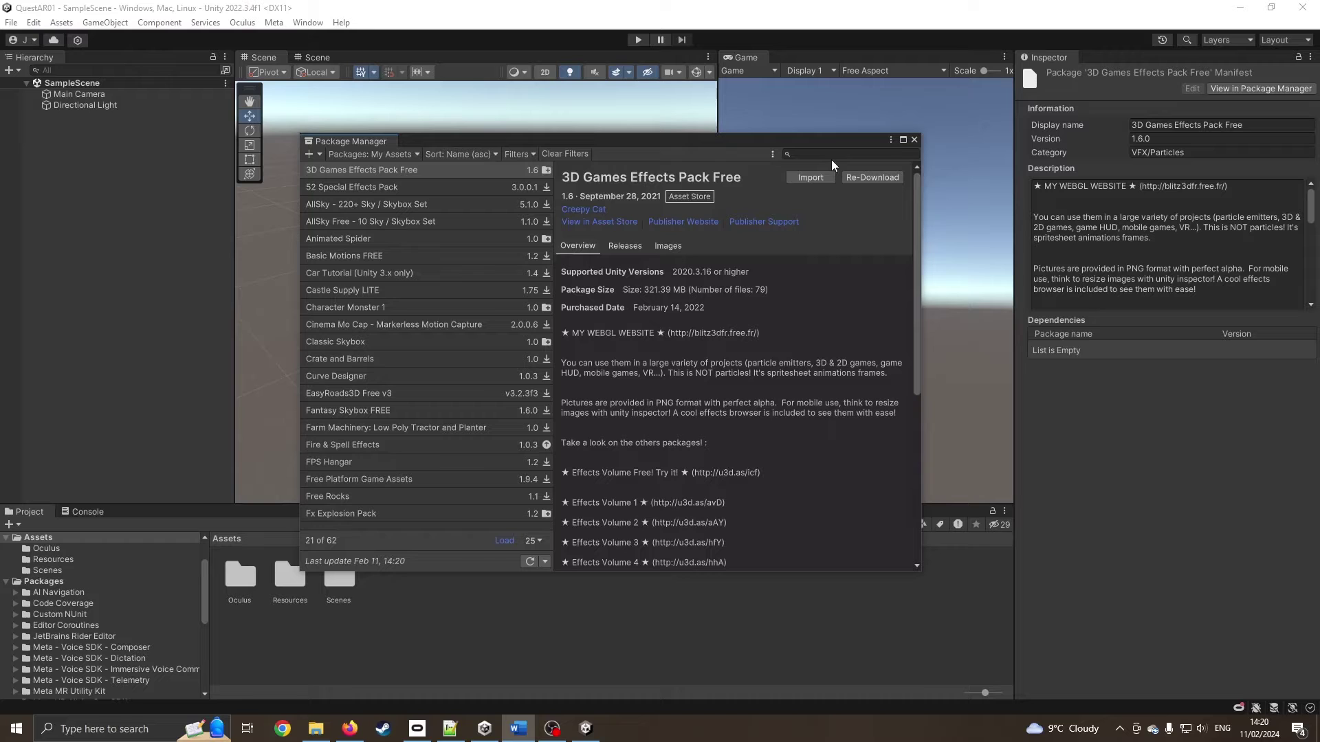
# Step: Close Package Manager, switch the build target to Android, and bring up Player Settings
pyautogui.click(913, 140)
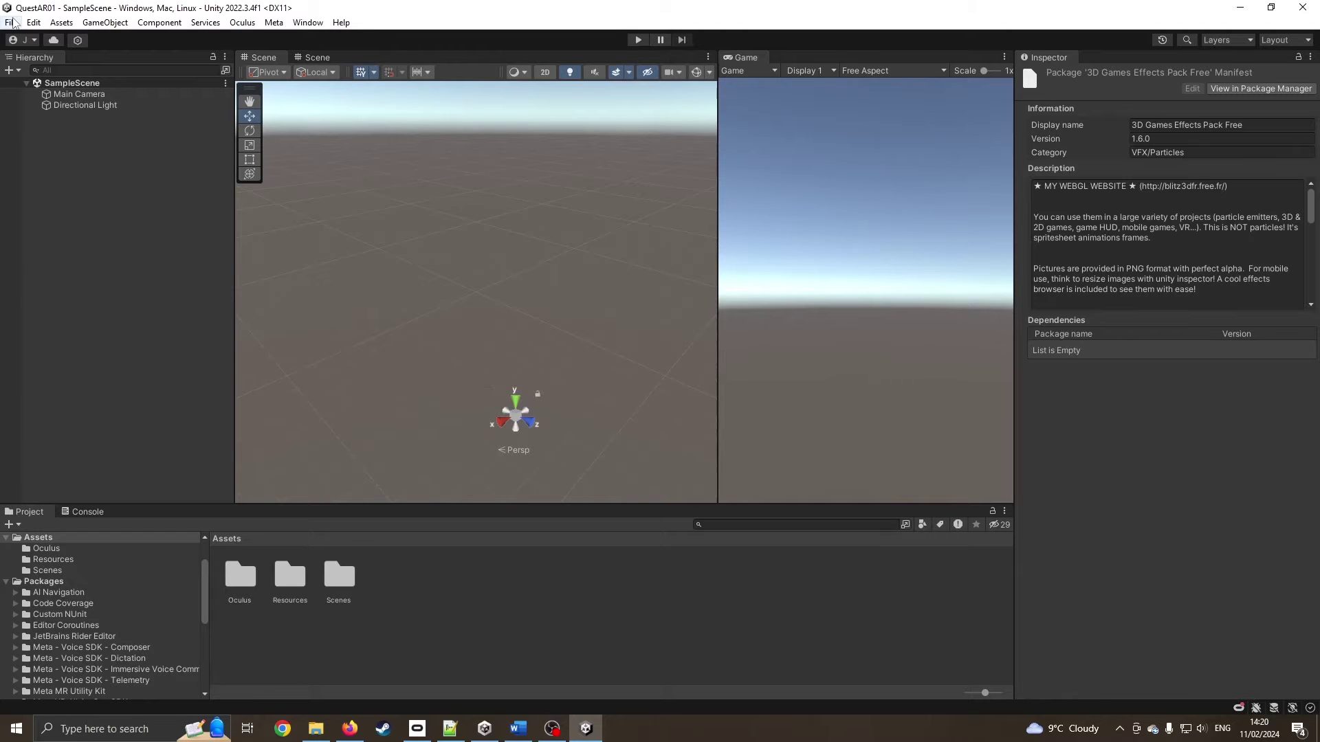
pyautogui.click(13, 23)
pyautogui.click(92, 185)
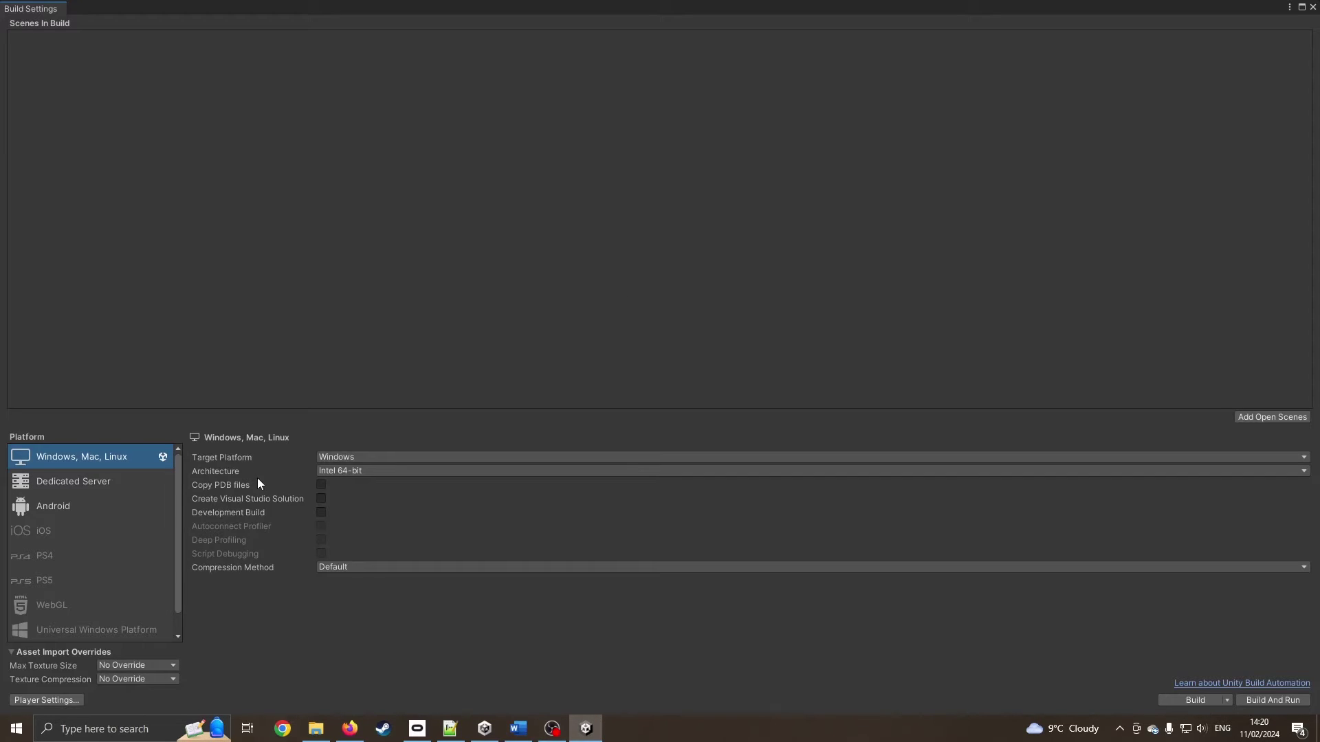
pyautogui.click(55, 507)
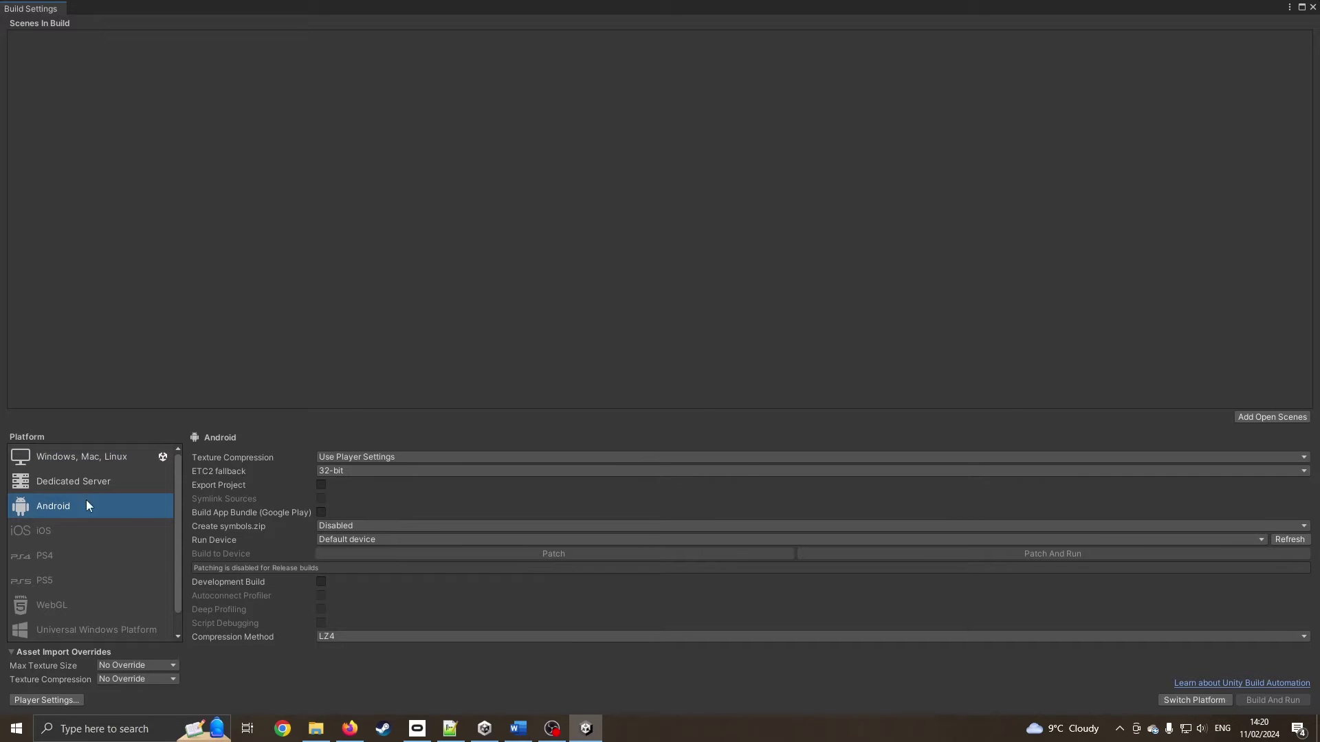
pyautogui.click(1187, 698)
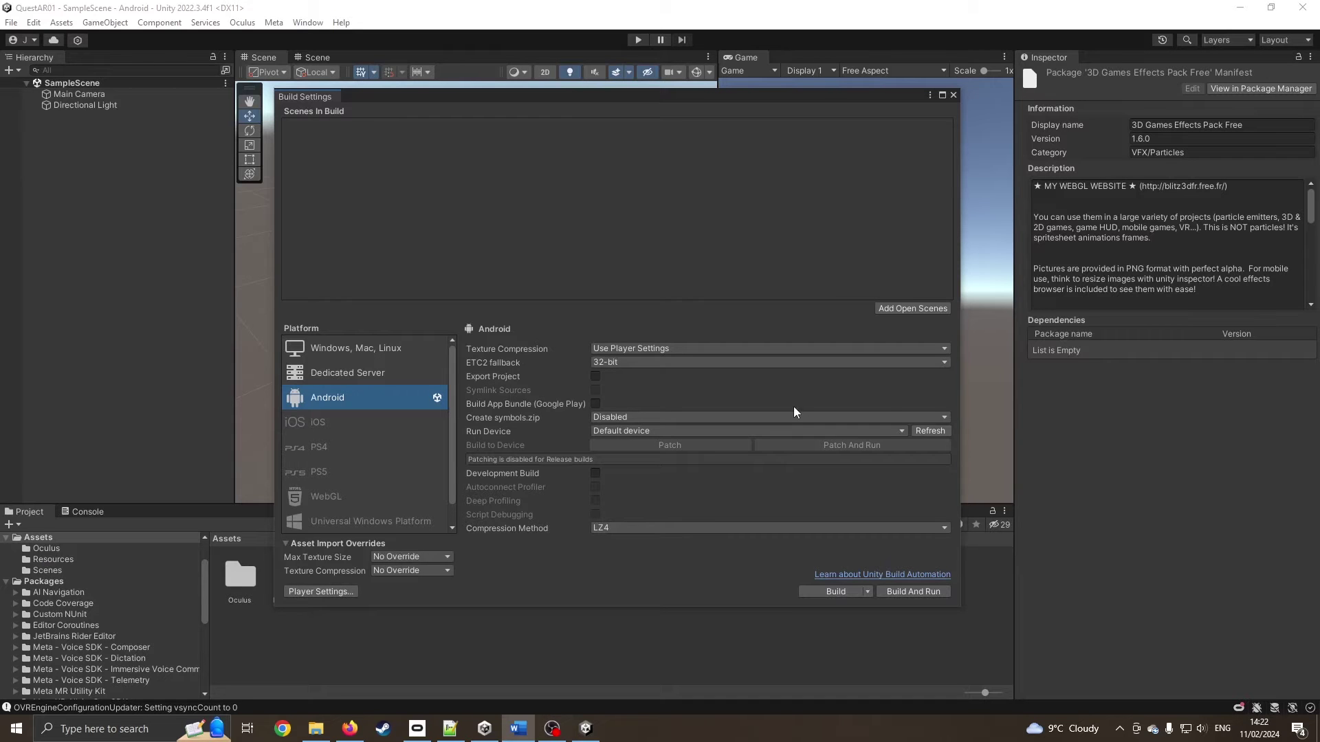
pyautogui.click(320, 591)
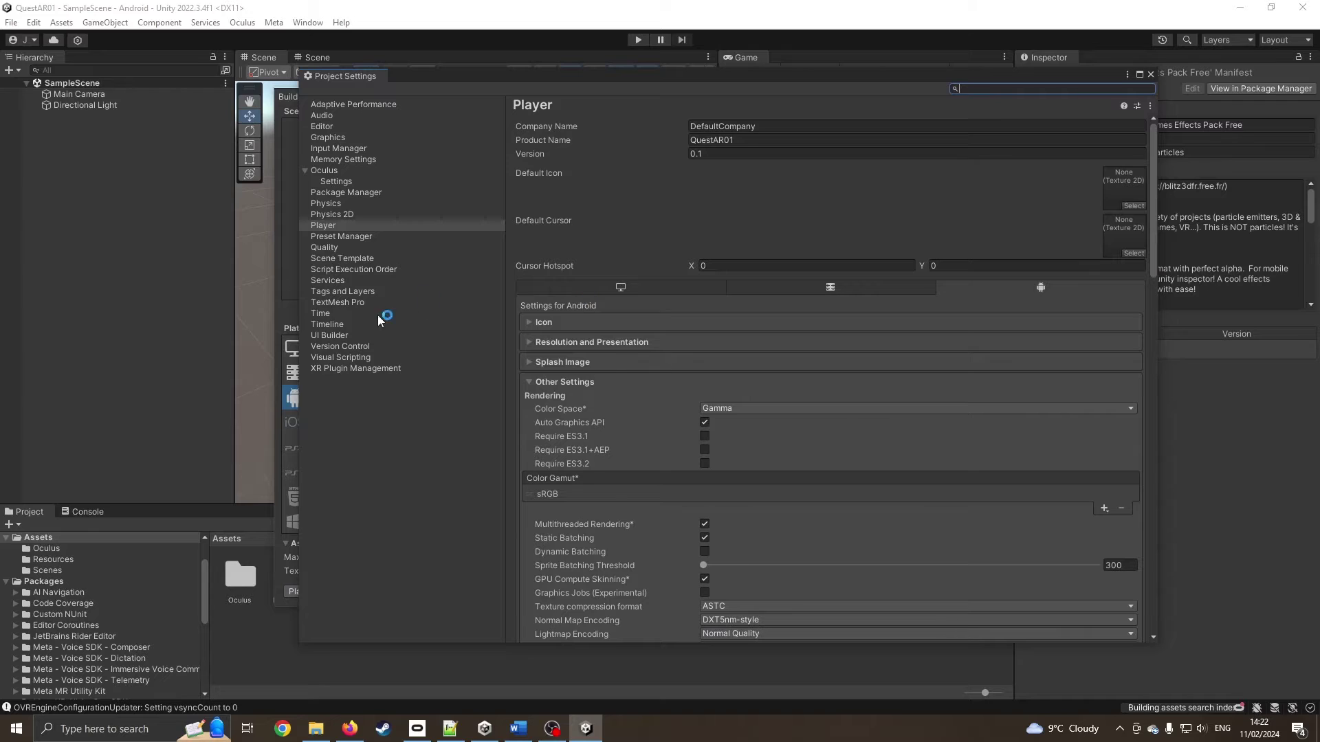
# Step: Install XR Plugin Management and enable the Oculus provider on both Android and Desktop tabs
pyautogui.click(374, 370)
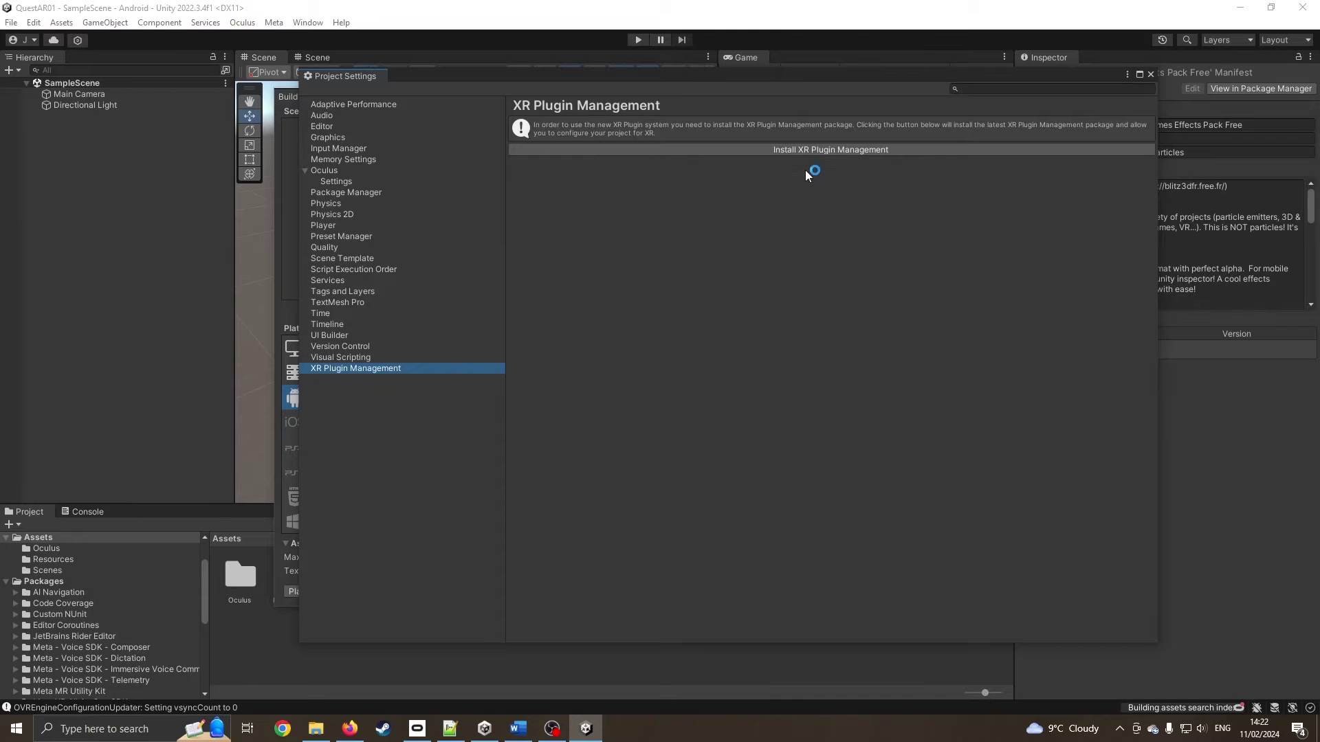
pyautogui.click(814, 148)
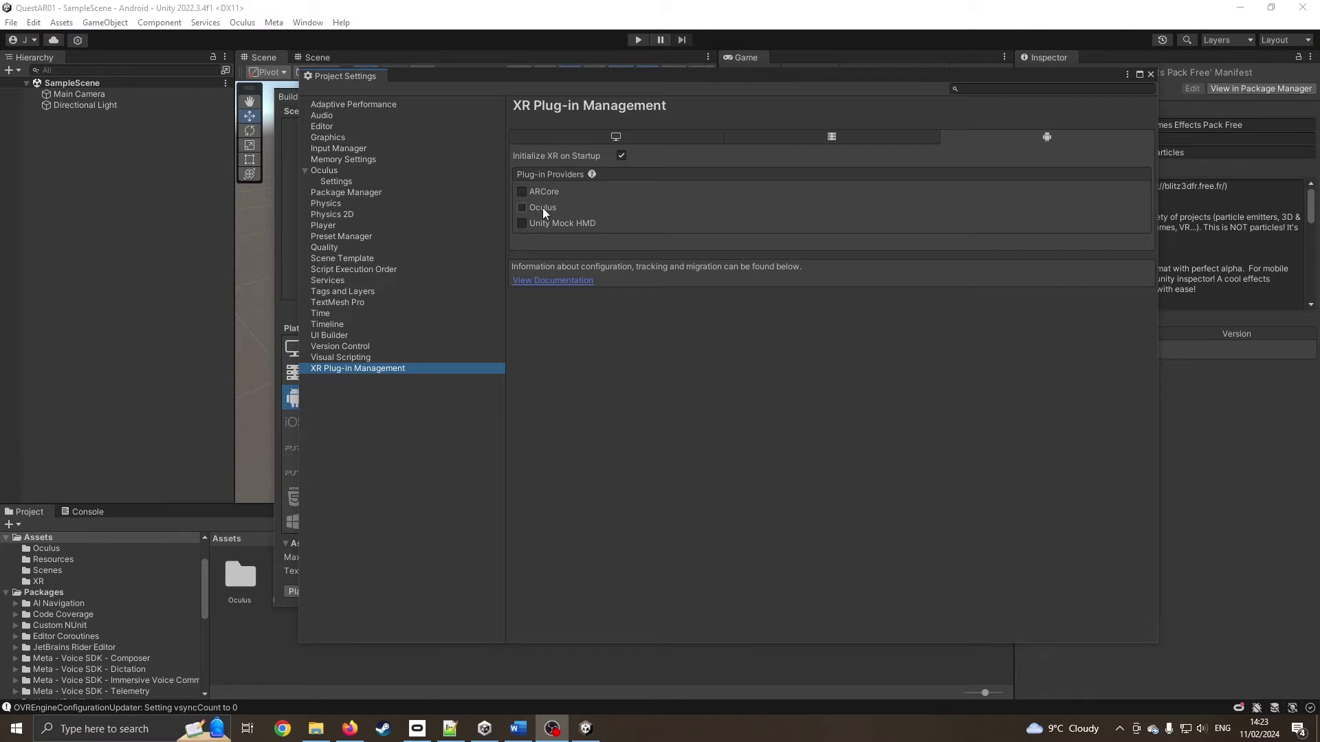
pyautogui.click(542, 207)
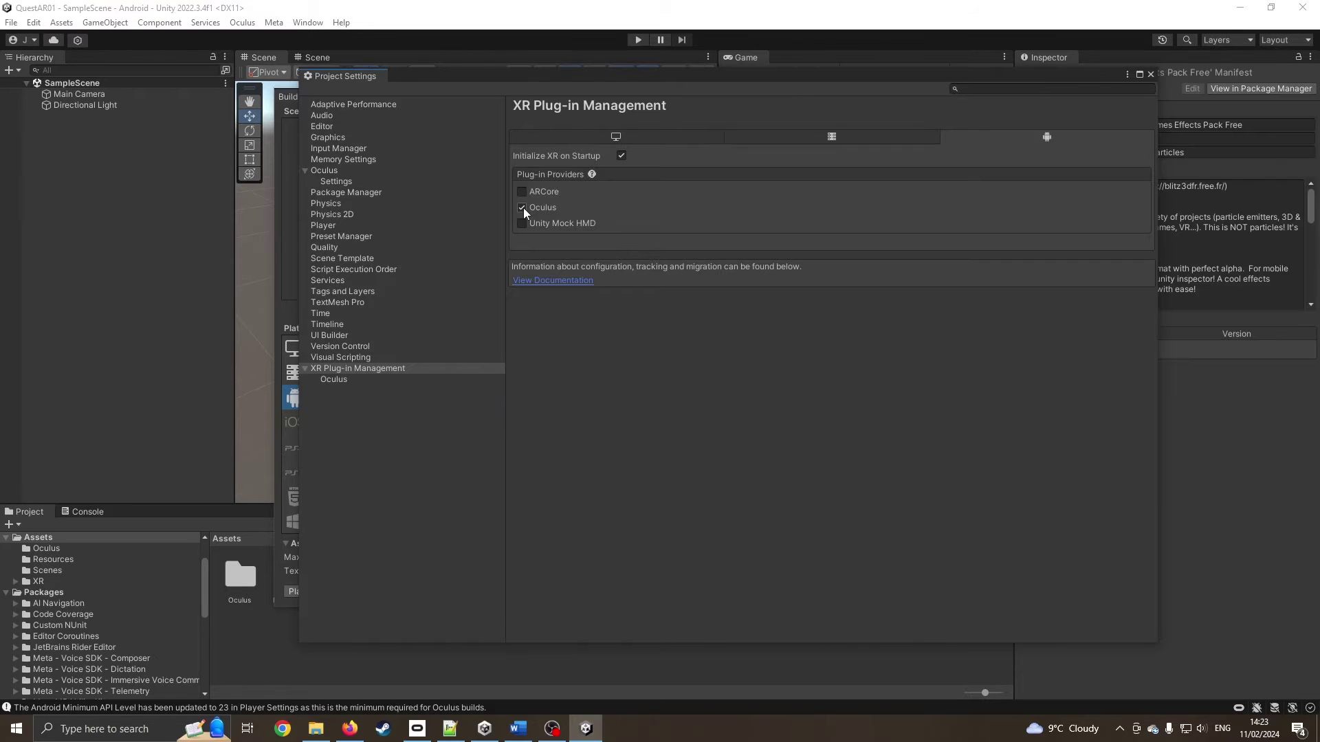
pyautogui.click(627, 135)
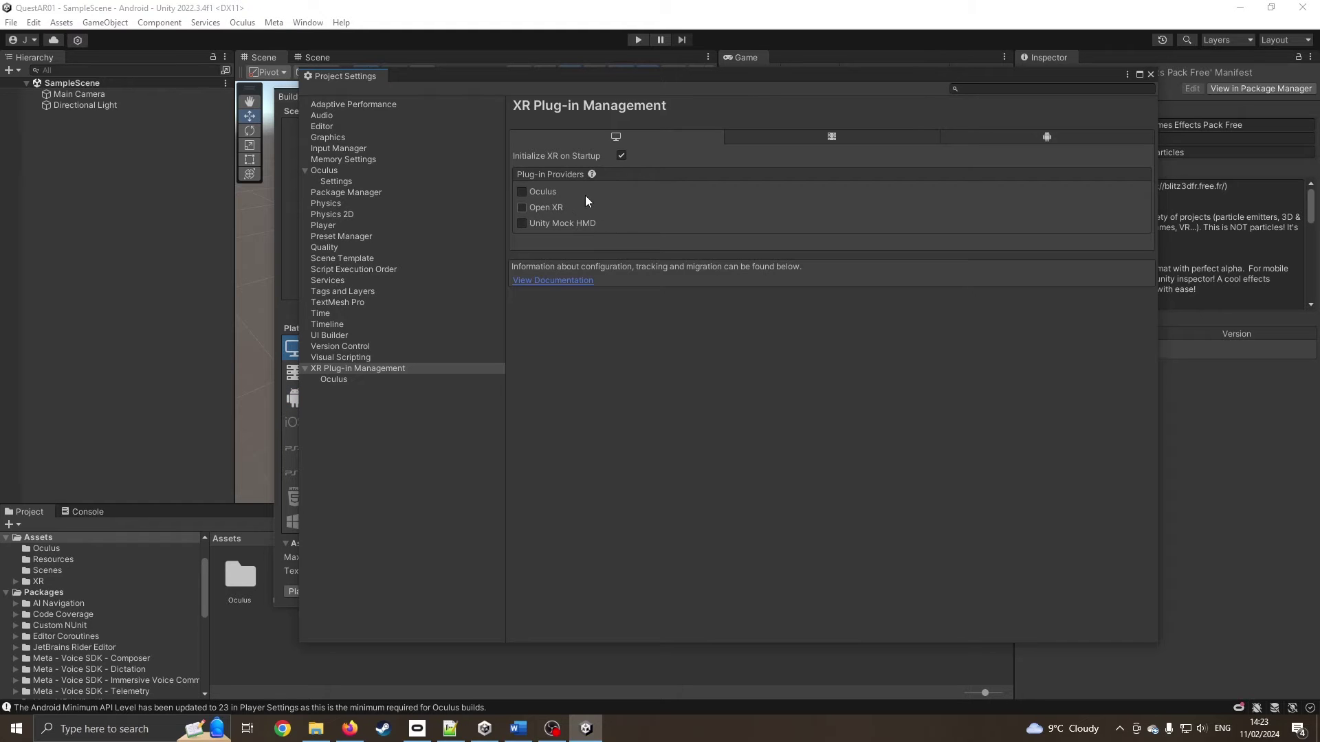
pyautogui.click(538, 191)
# Step: Scroll through the Player settings page to review its Android options
pyautogui.click(332, 225)
pyautogui.scroll(-2, 713, 397)
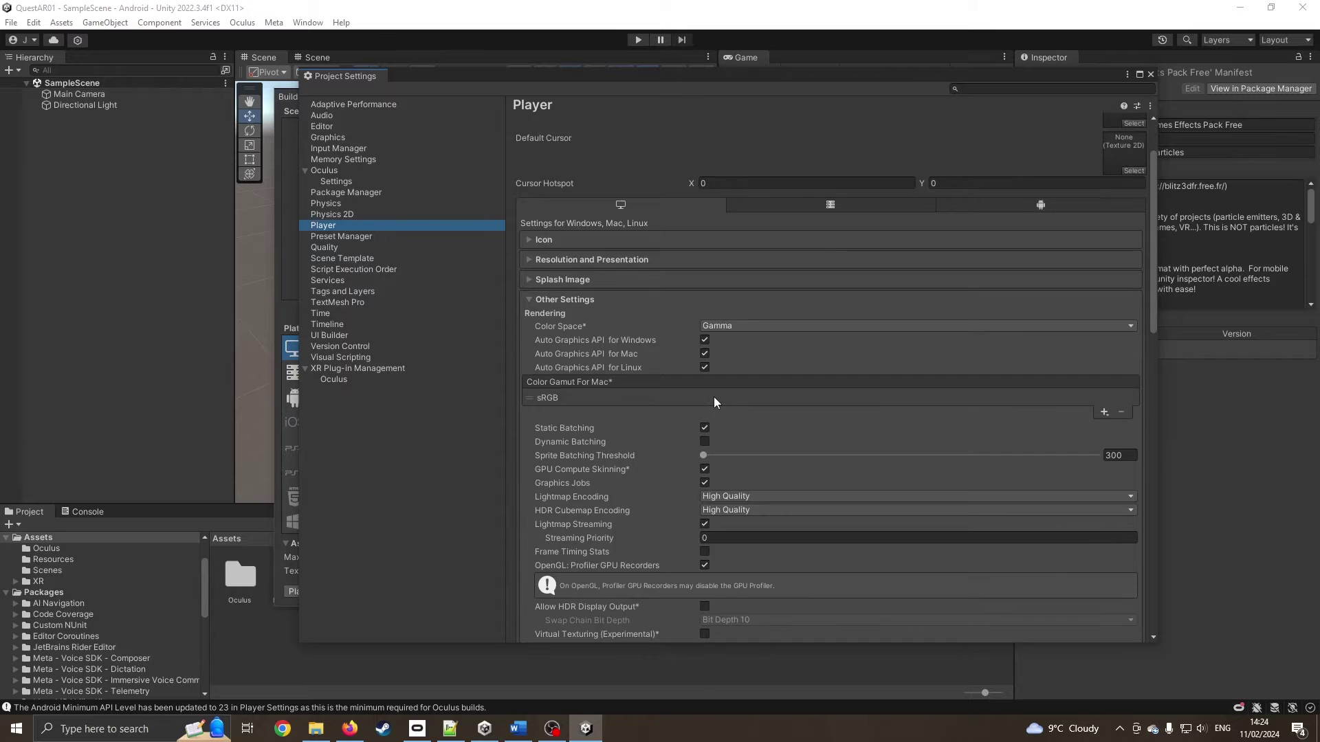
pyautogui.scroll(2, 713, 397)
pyautogui.scroll(-6, 587, 377)
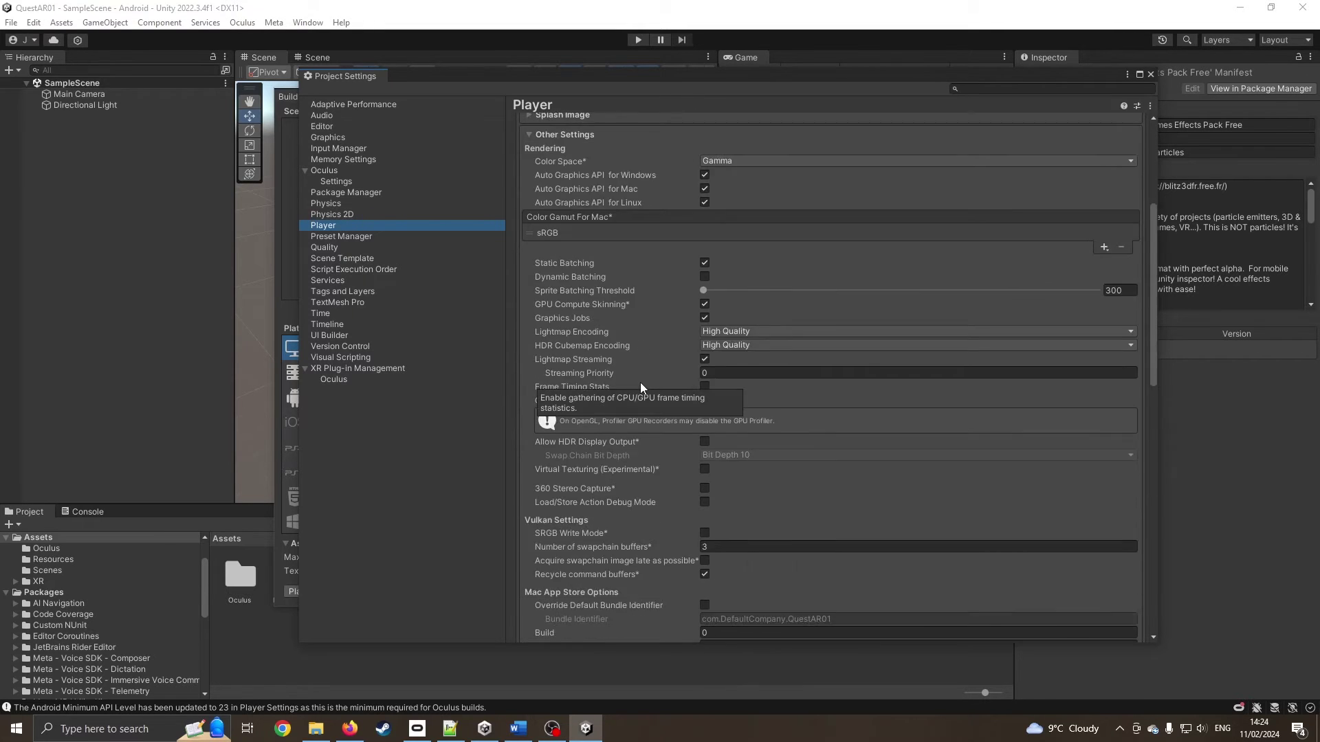
pyautogui.scroll(-10, 640, 382)
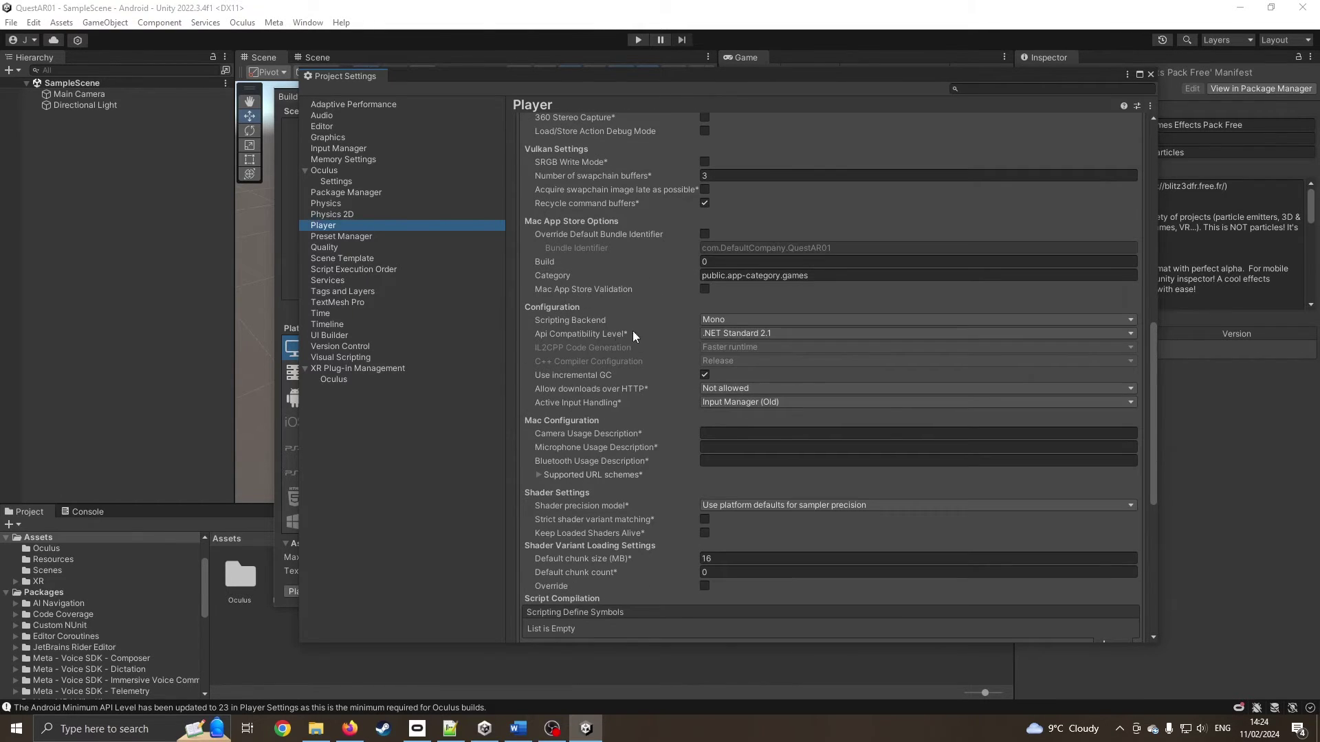
pyautogui.scroll(-10, 736, 373)
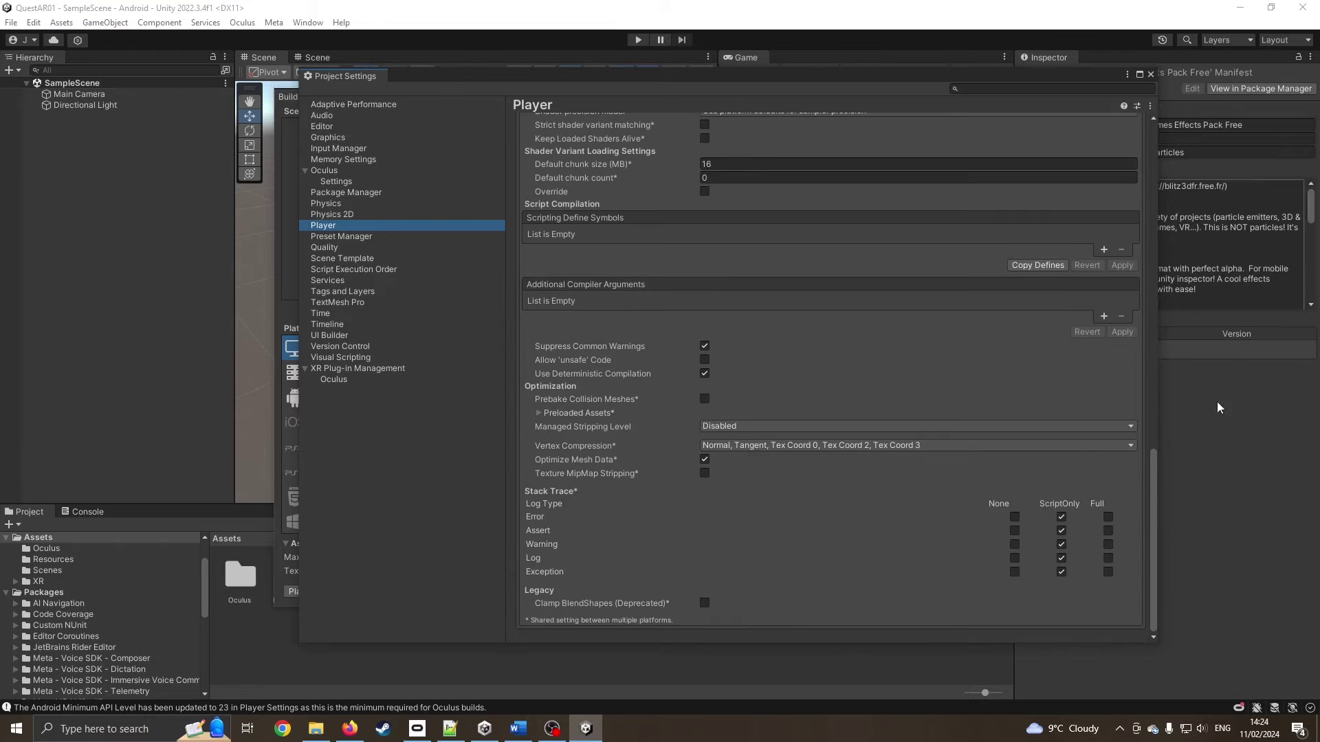
pyautogui.scroll(15, 795, 369)
pyautogui.scroll(7, 797, 358)
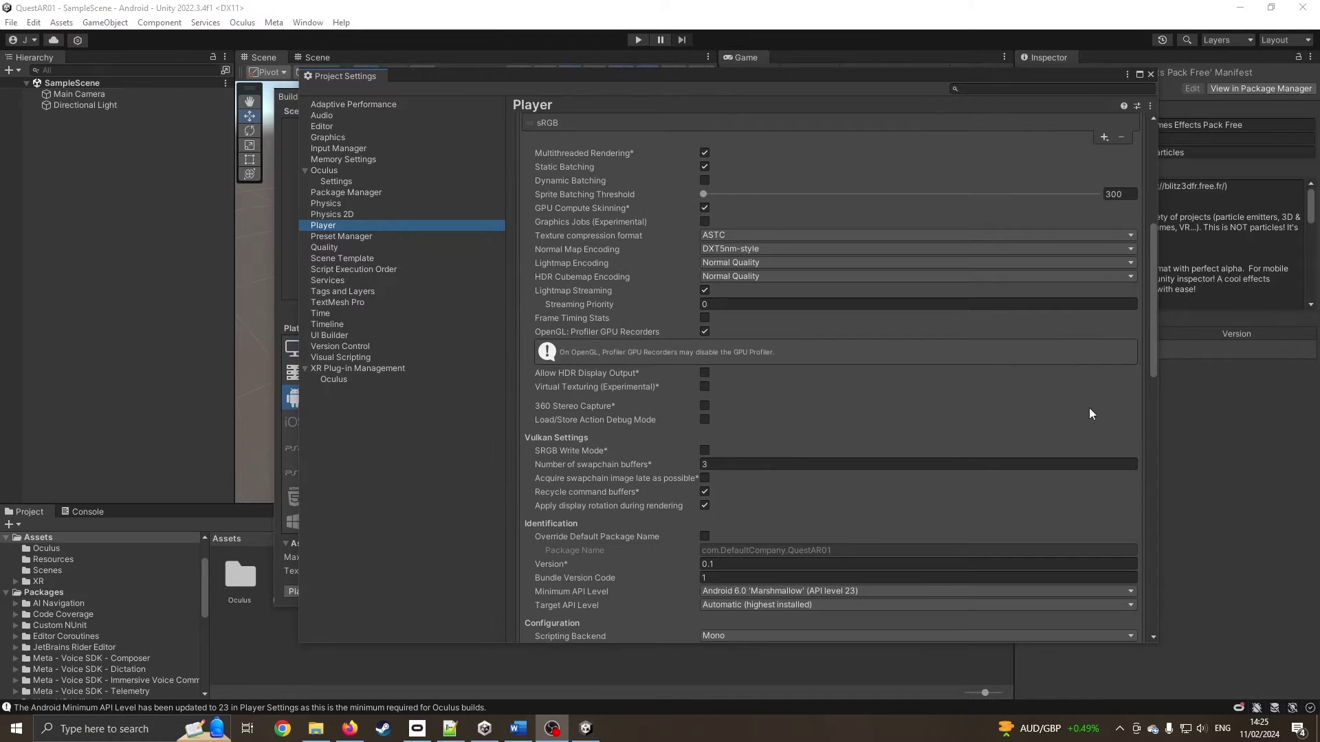
# Step: Set the Minimum API Level in Other Settings to Android 10.0 (API level 29)
pyautogui.click(373, 369)
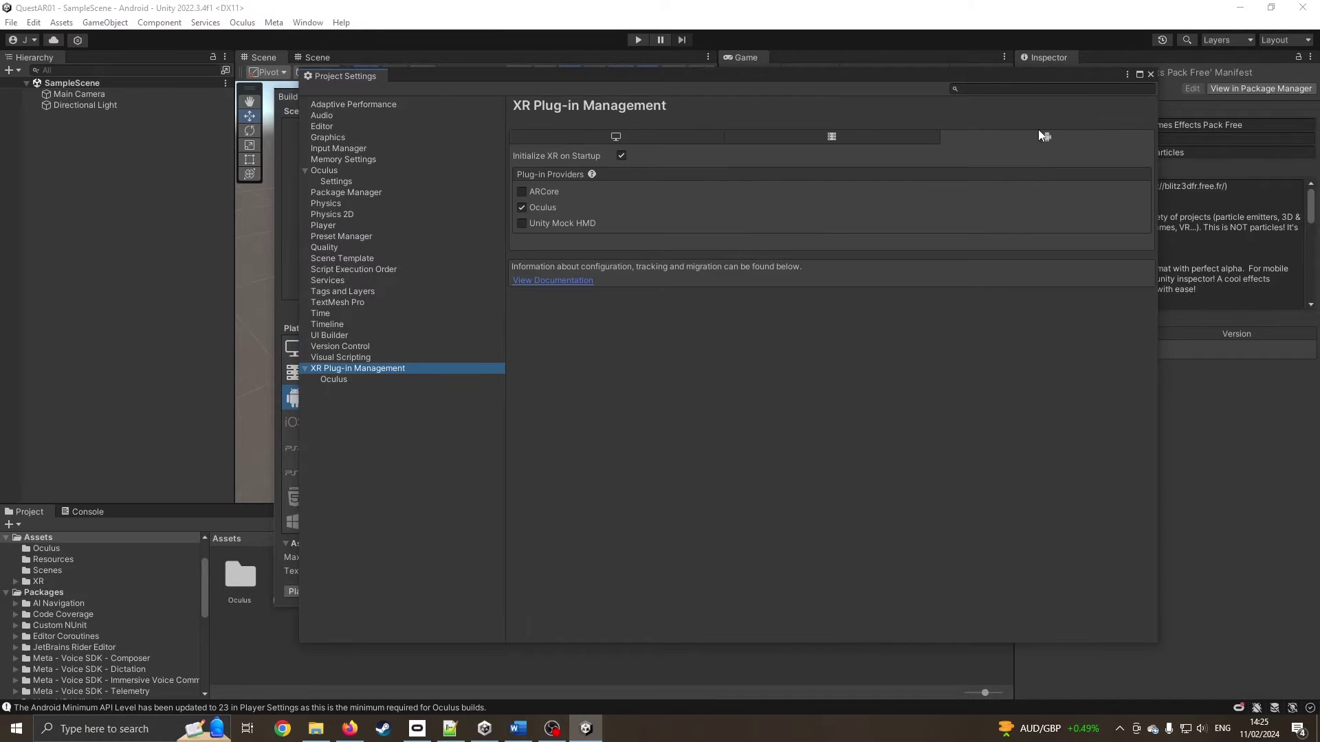
pyautogui.click(320, 226)
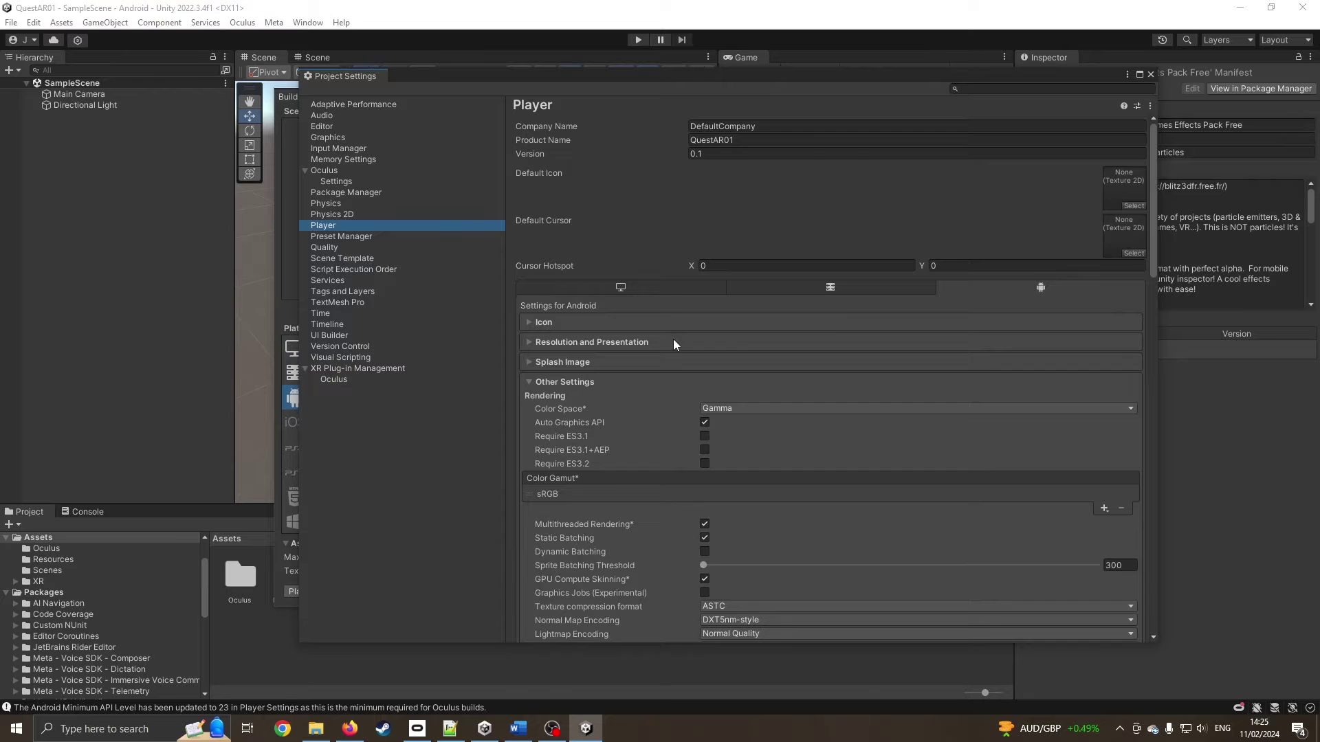
pyautogui.scroll(-10, 674, 341)
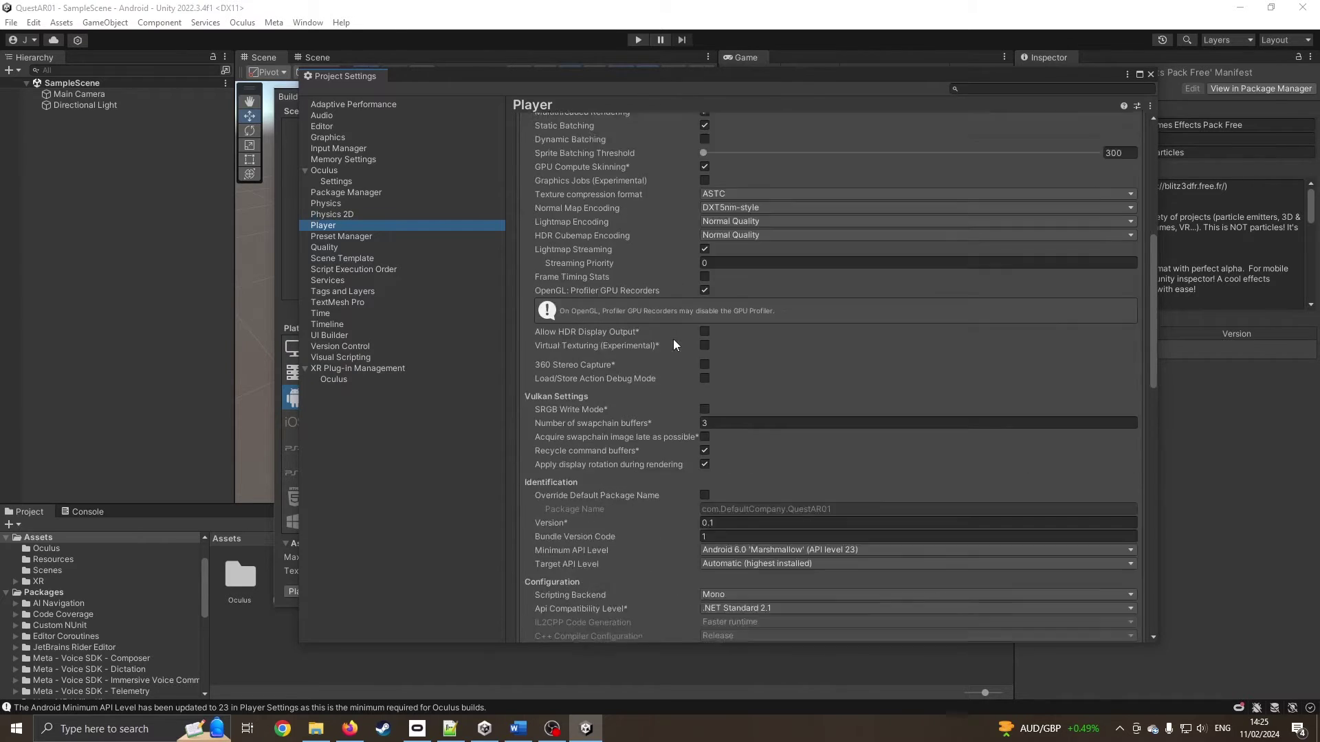
pyautogui.scroll(-5, 673, 339)
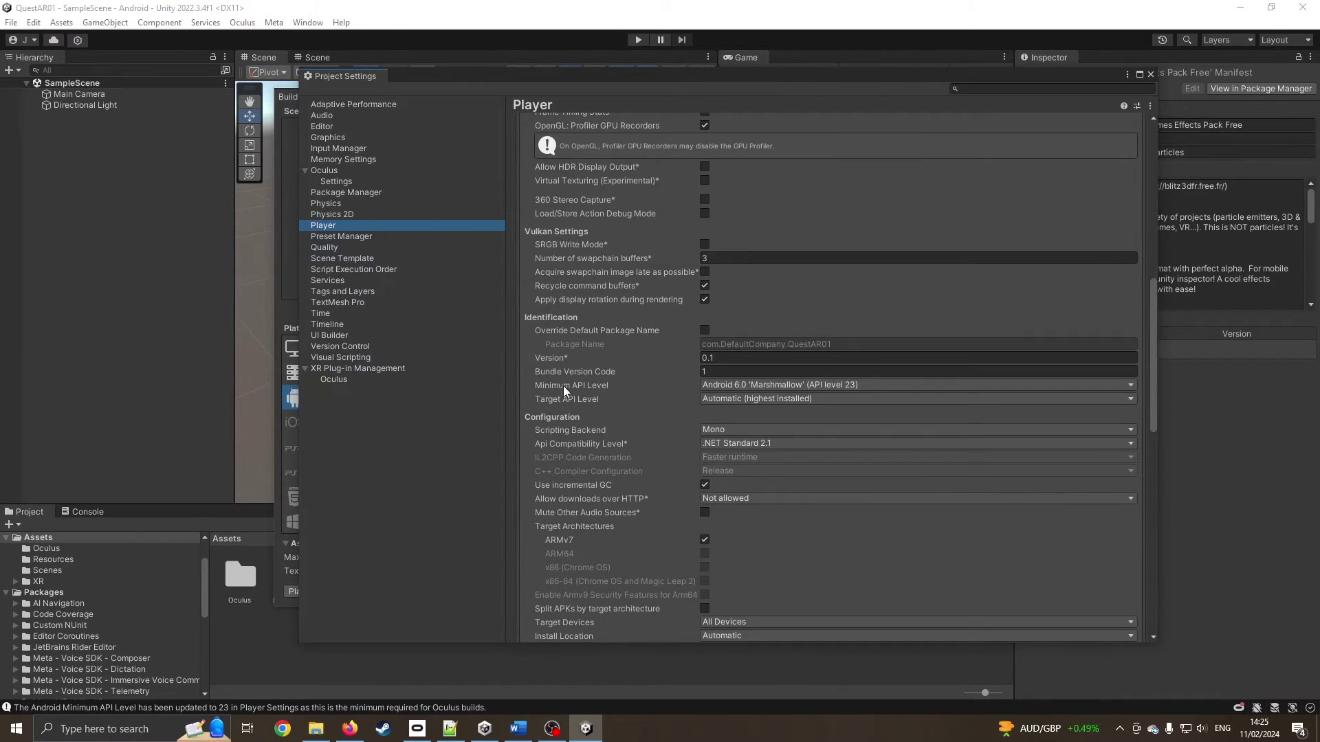
pyautogui.click(827, 382)
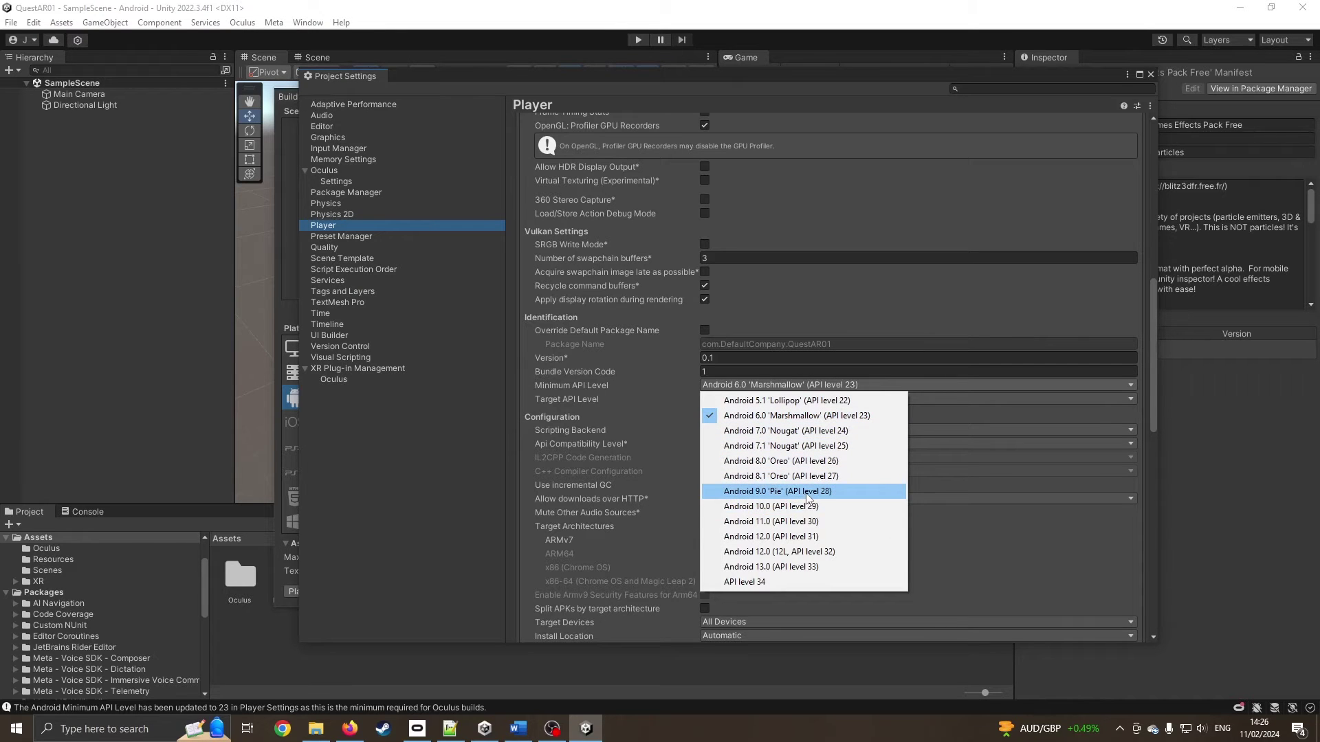
pyautogui.click(794, 508)
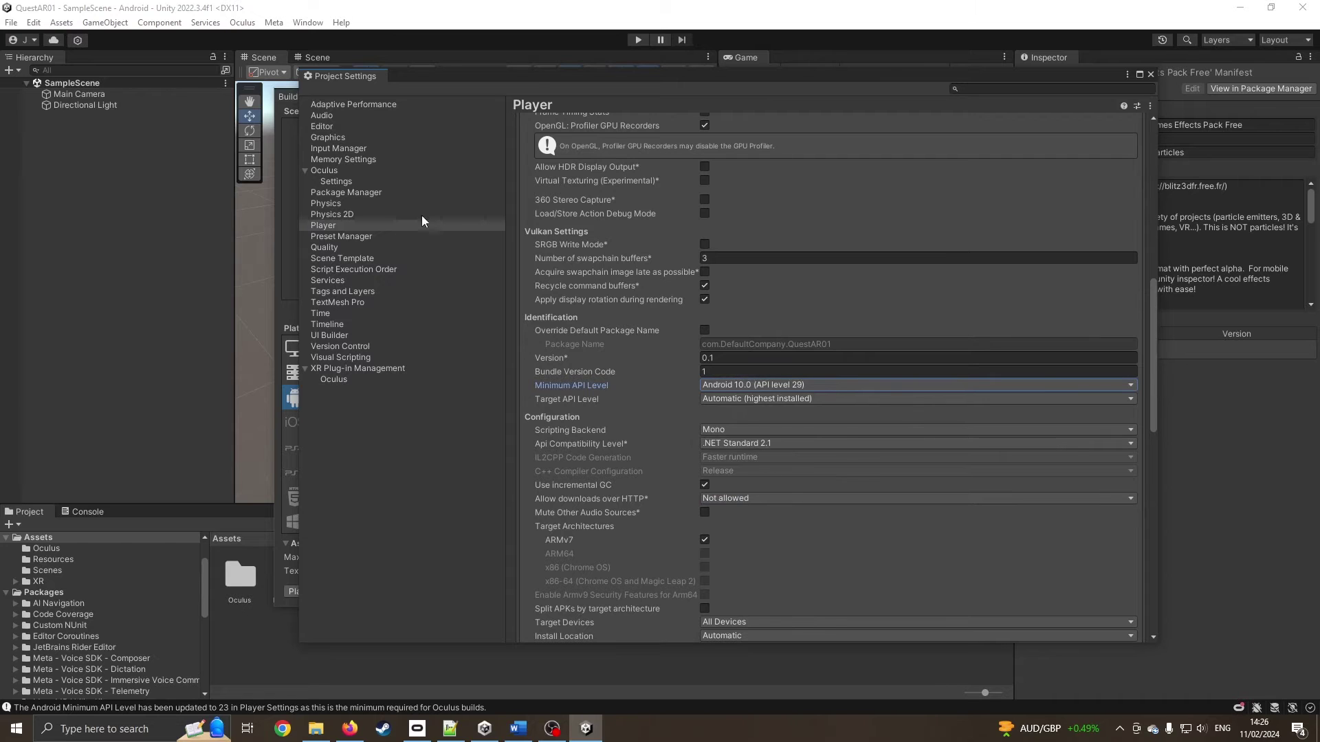
# Step: Fix the ARM64 and IL2CPP Oculus checklist issues, apply all recommendations, and close Project Settings
pyautogui.click(332, 171)
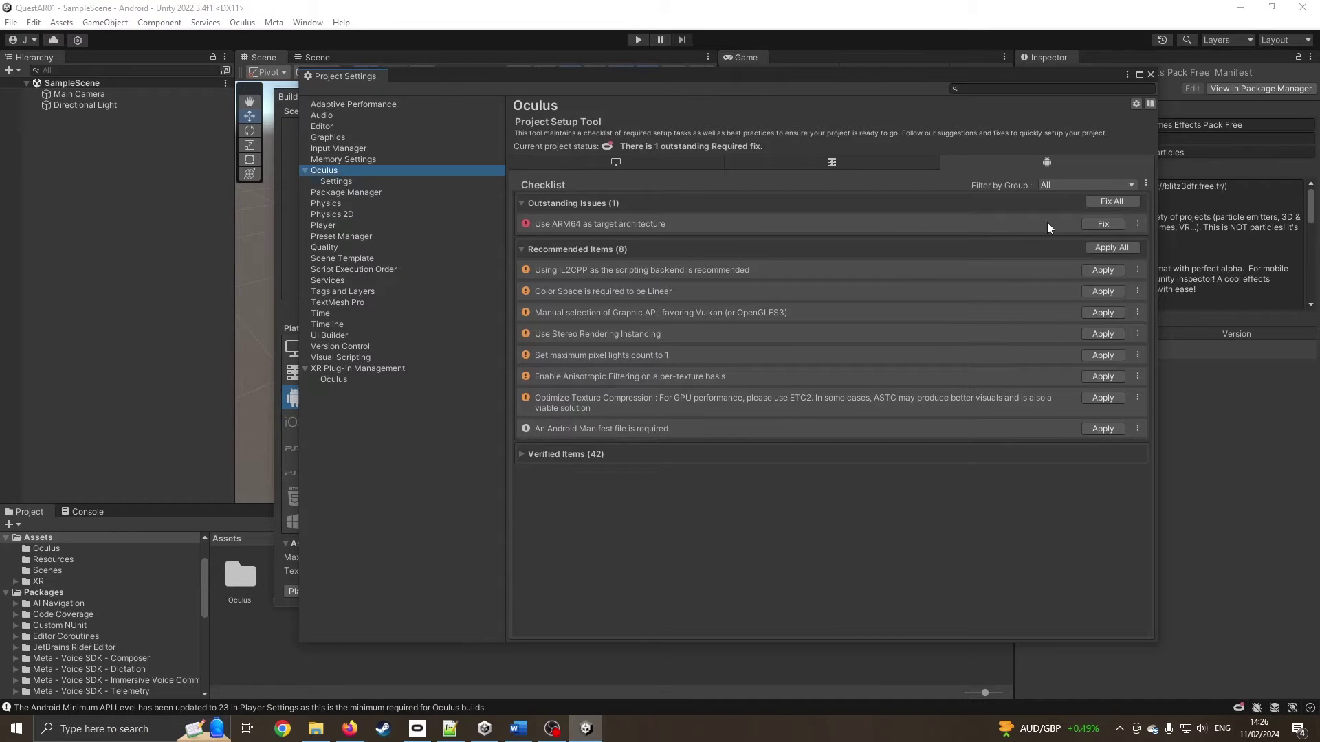
pyautogui.click(1103, 224)
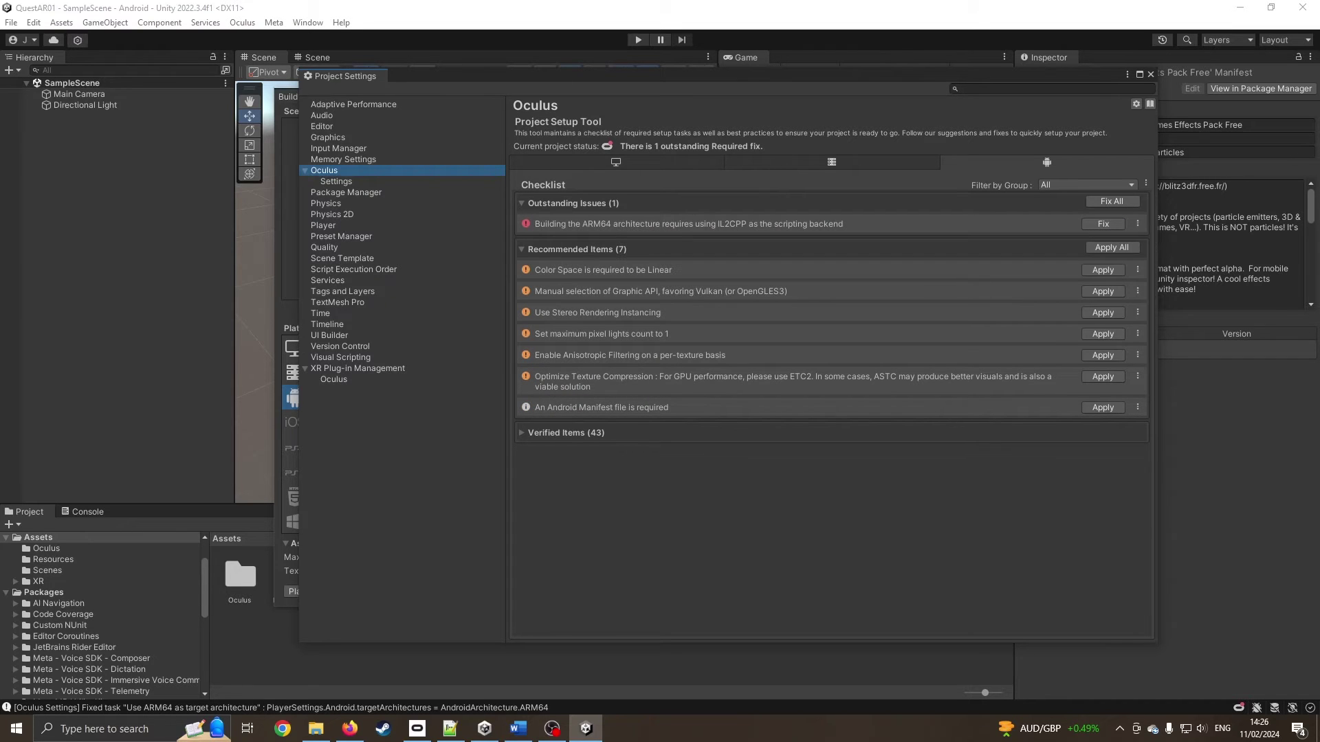
pyautogui.click(1108, 224)
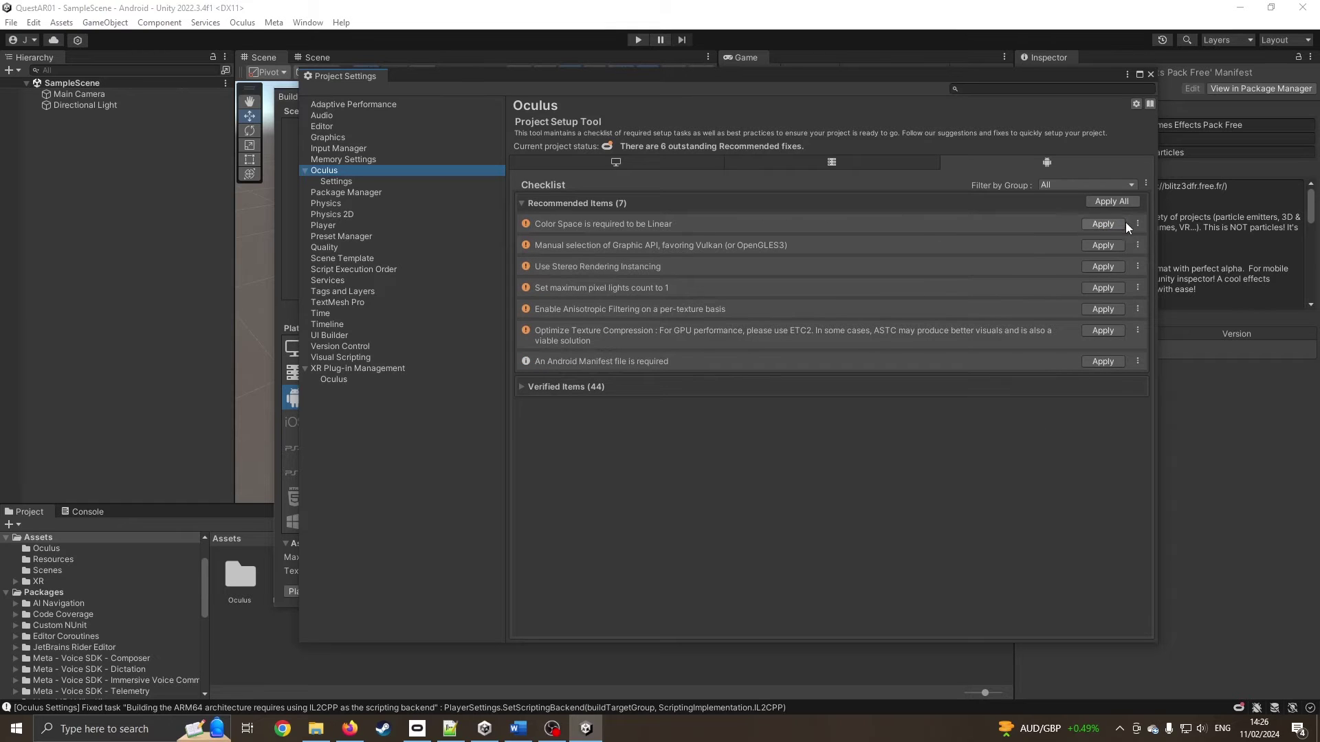
pyautogui.click(1118, 200)
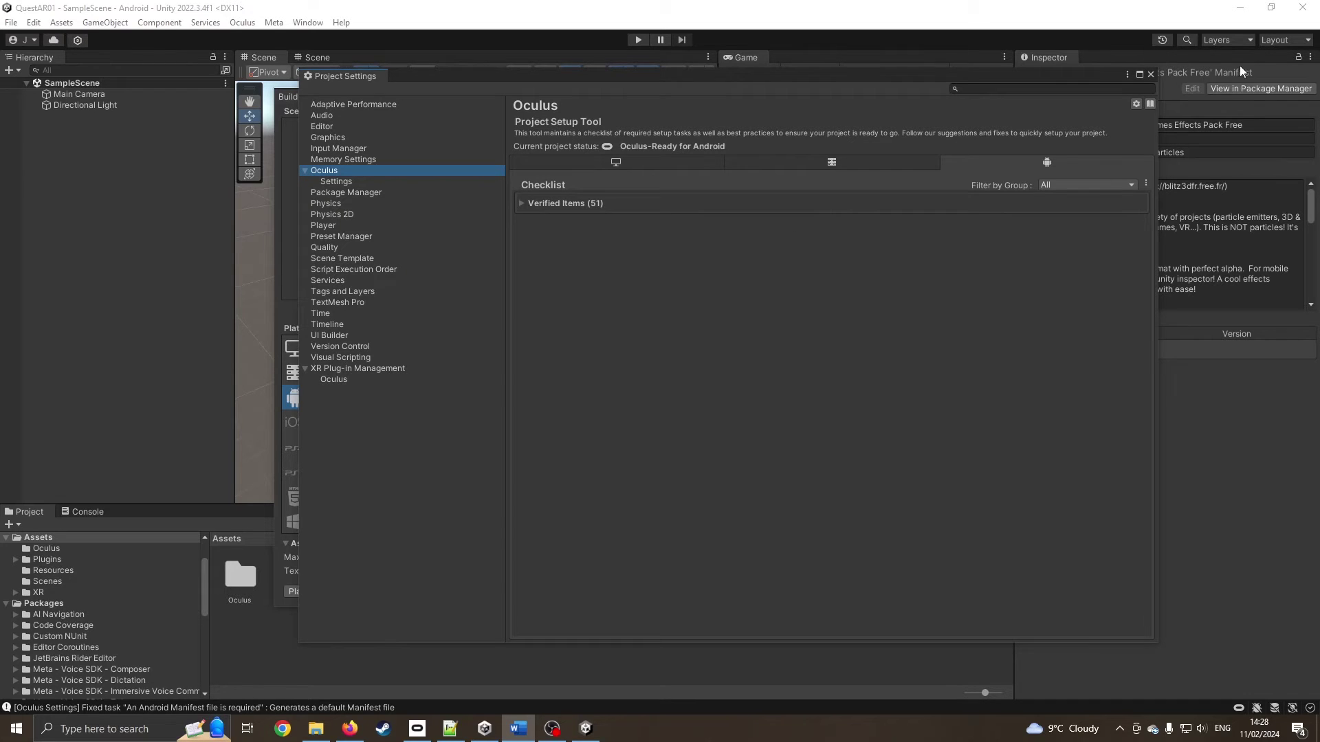
pyautogui.click(1150, 75)
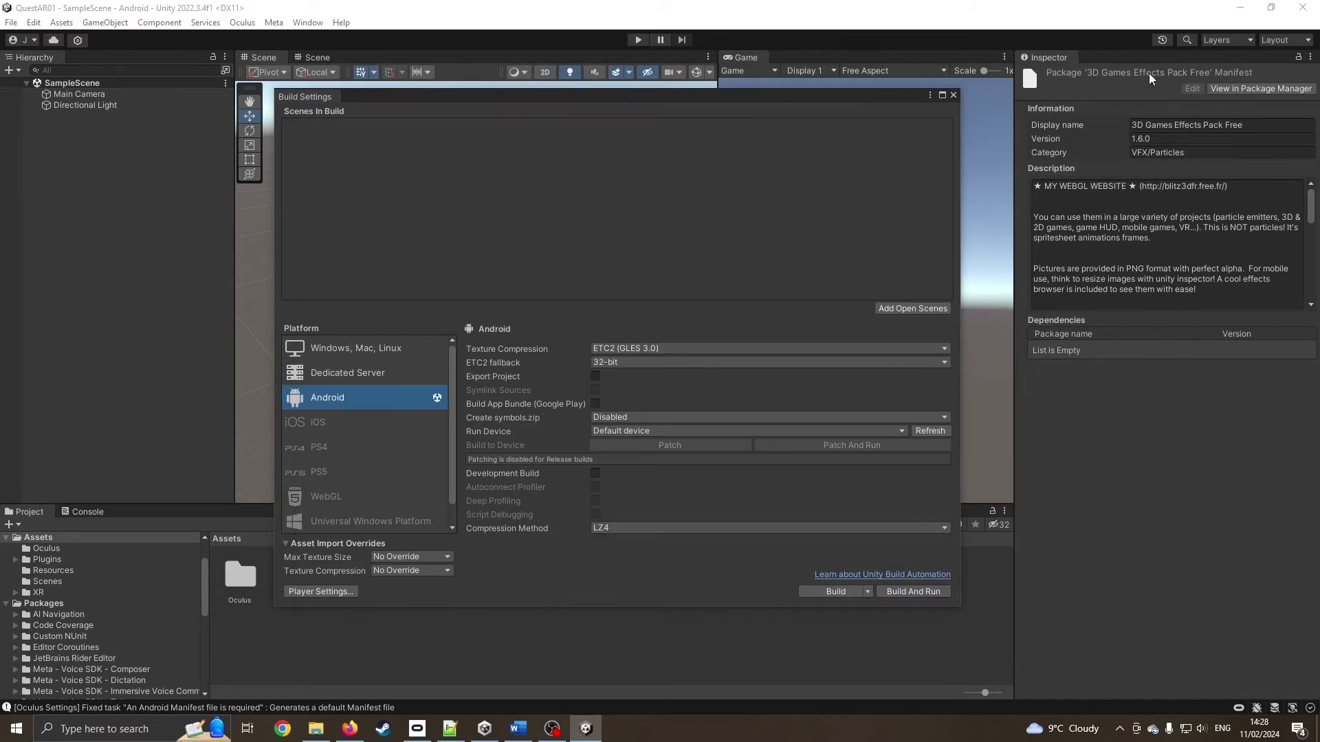
# Step: Close Build Settings and delete the Main Camera from the scene
pyautogui.click(953, 97)
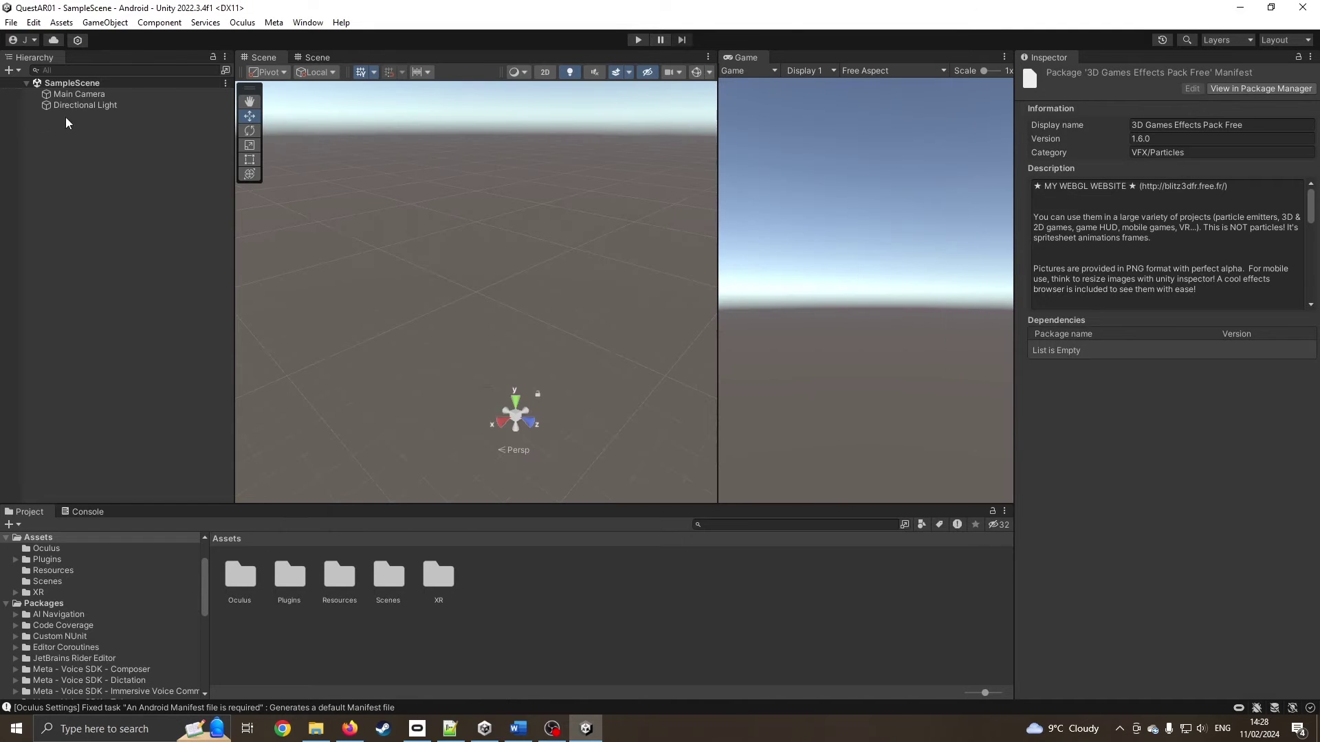
pyautogui.click(81, 94)
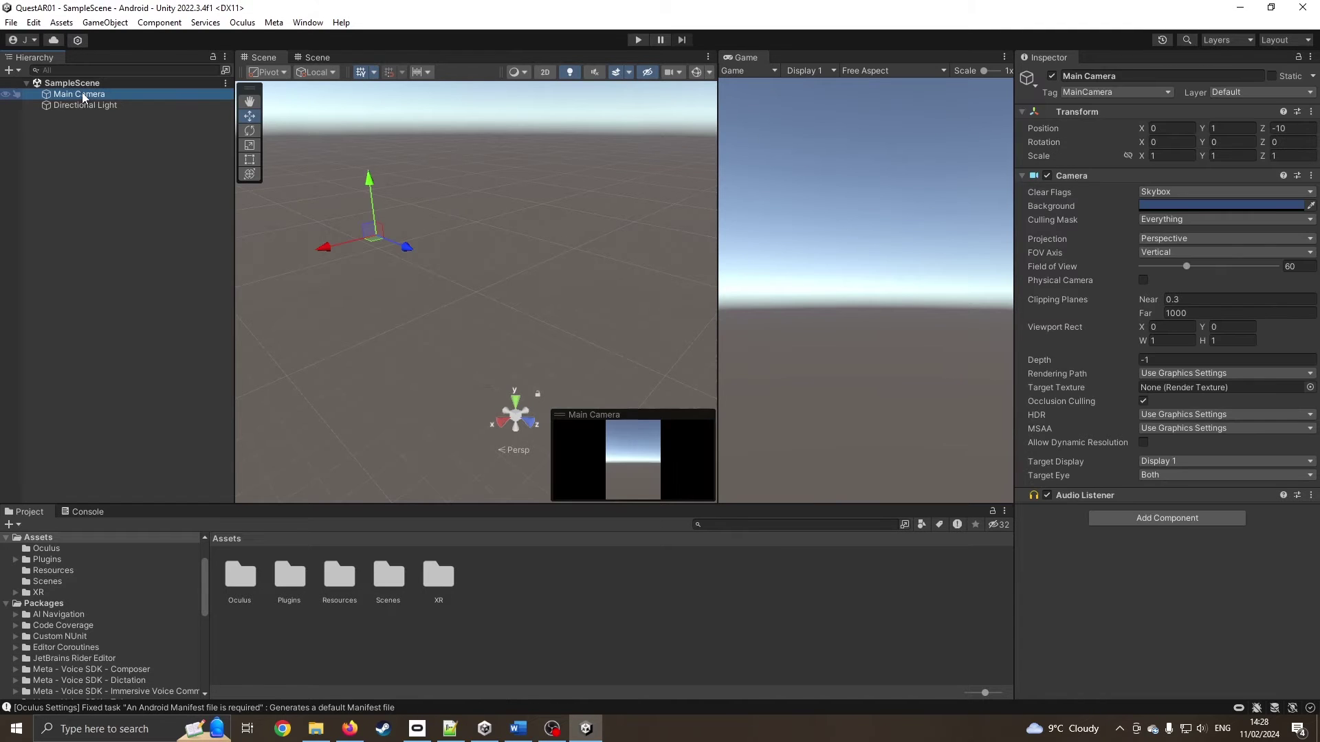
pyautogui.press('Delete')
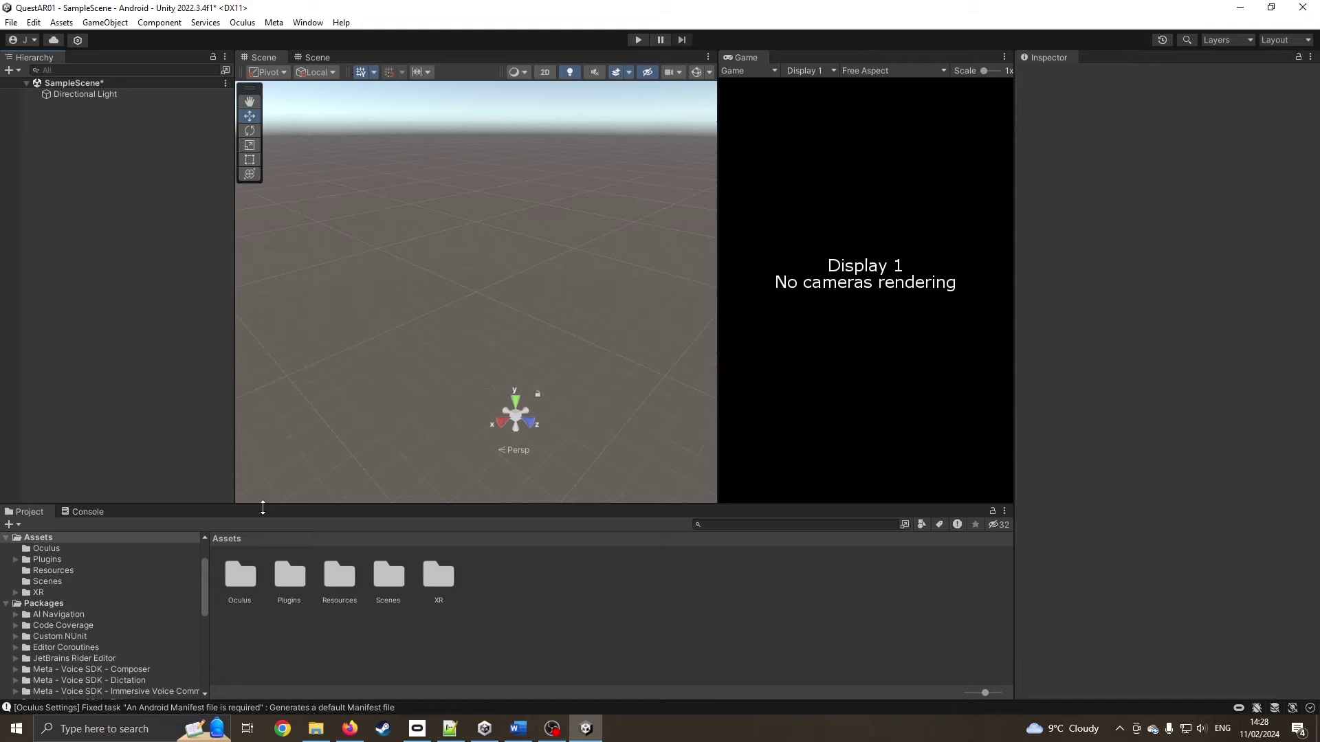
# Step: Add the OVRCameraRig prefab from Meta XR Core SDK Prefabs into the Hierarchy
pyautogui.scroll(-5, 205, 580)
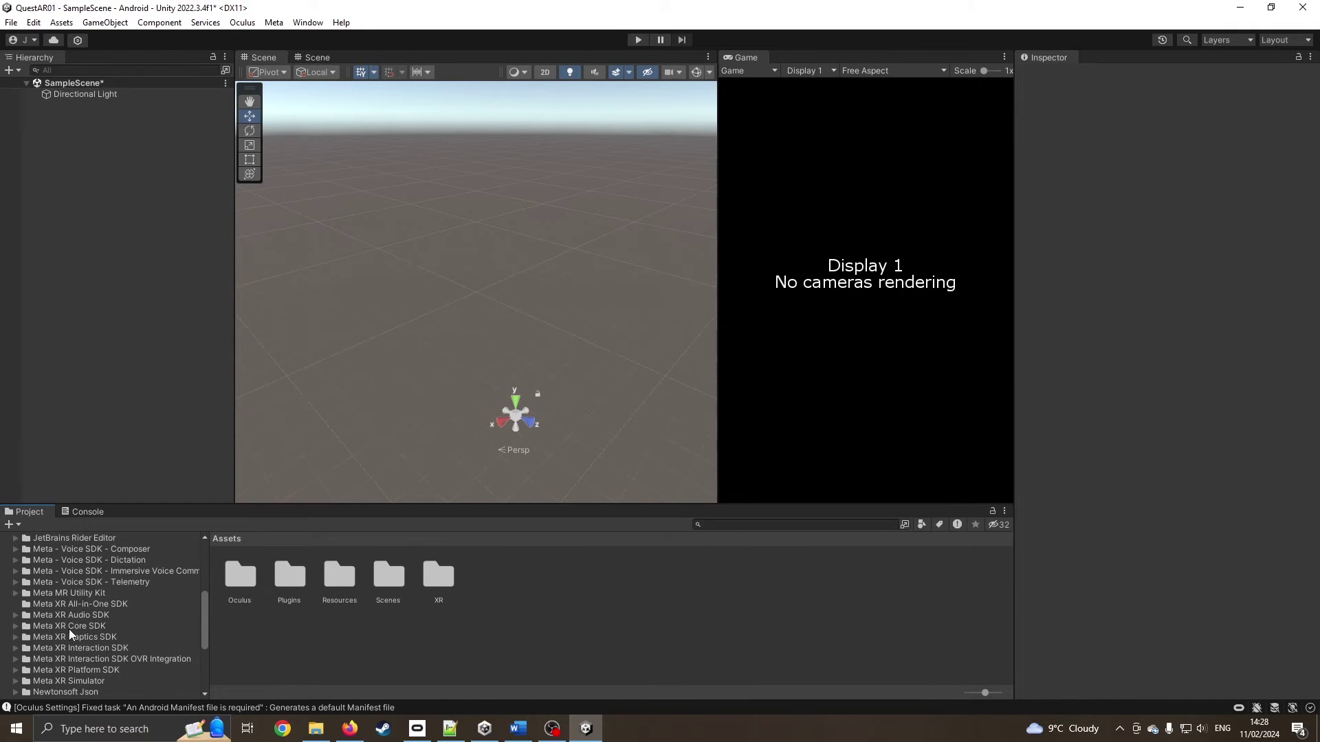
pyautogui.click(70, 626)
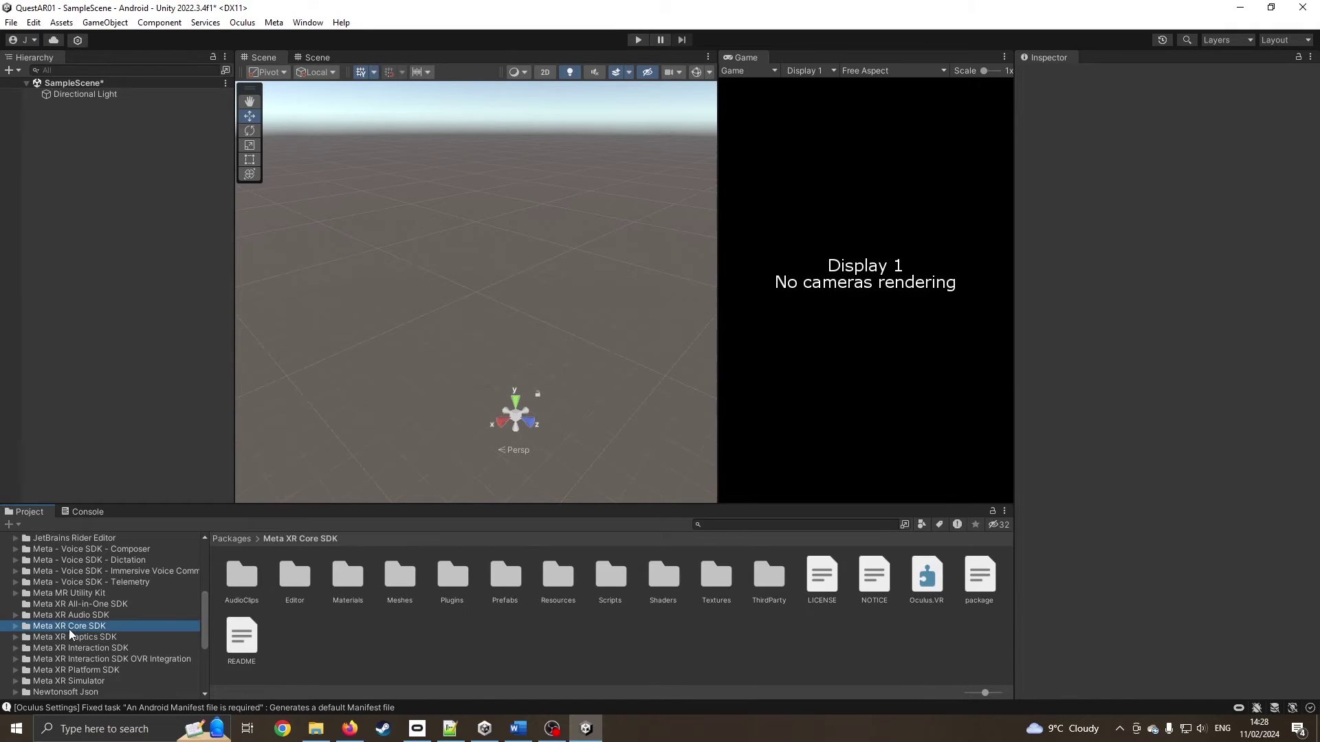
pyautogui.doubleClick(509, 581)
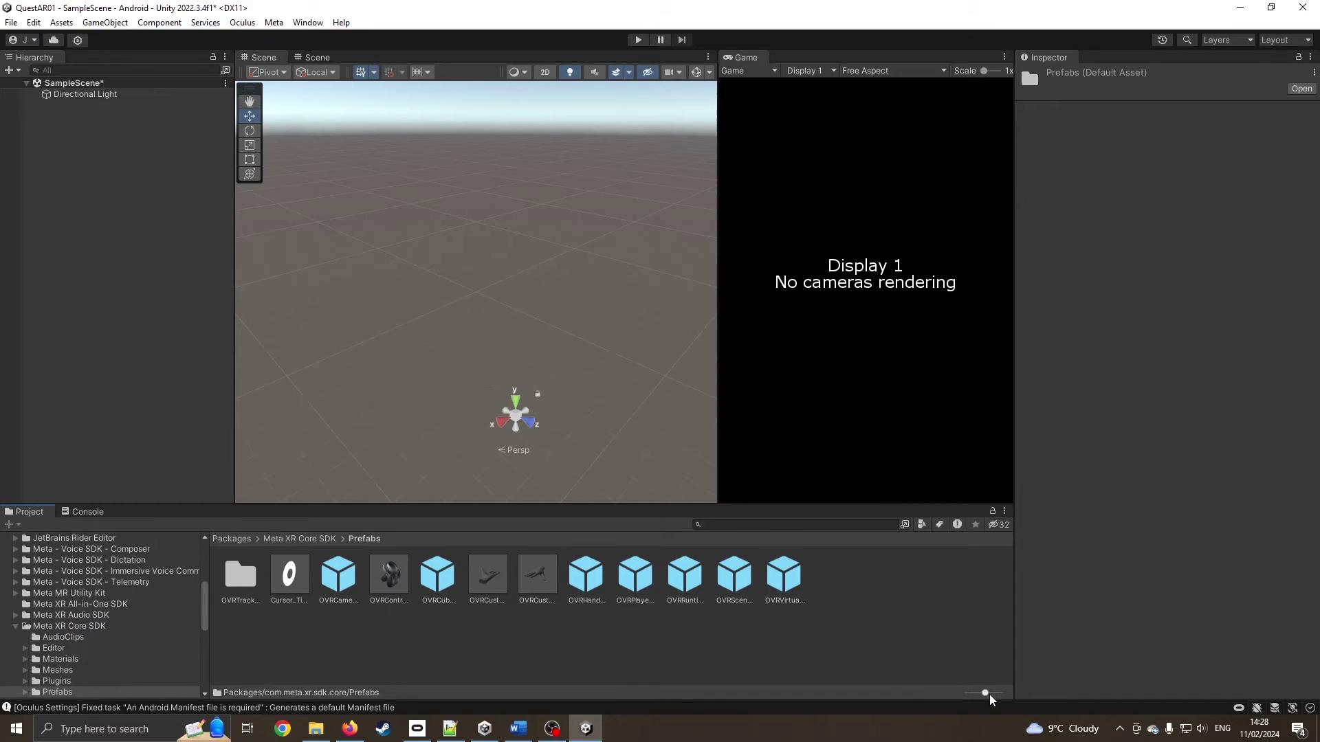
pyautogui.moveTo(985, 693); pyautogui.dragTo(967, 693)
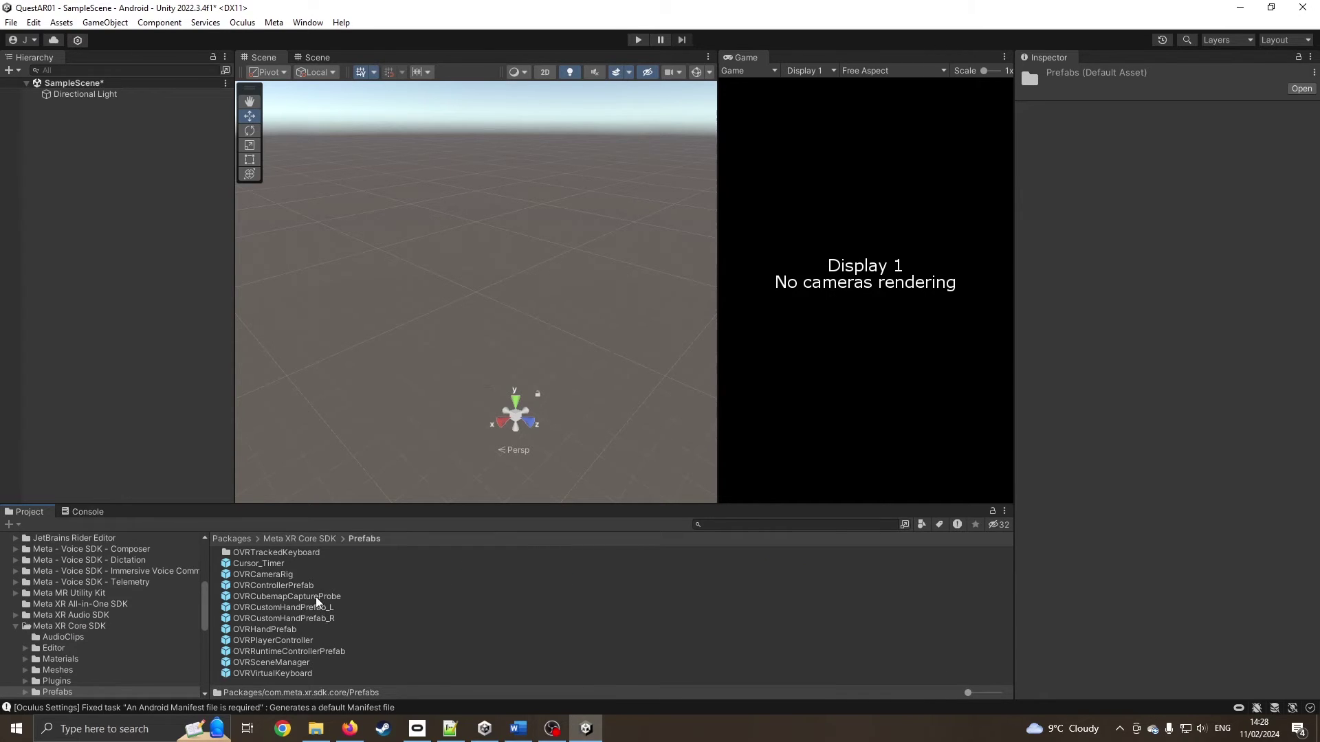
pyautogui.click(275, 575)
pyautogui.moveTo(287, 572); pyautogui.dragTo(126, 297)
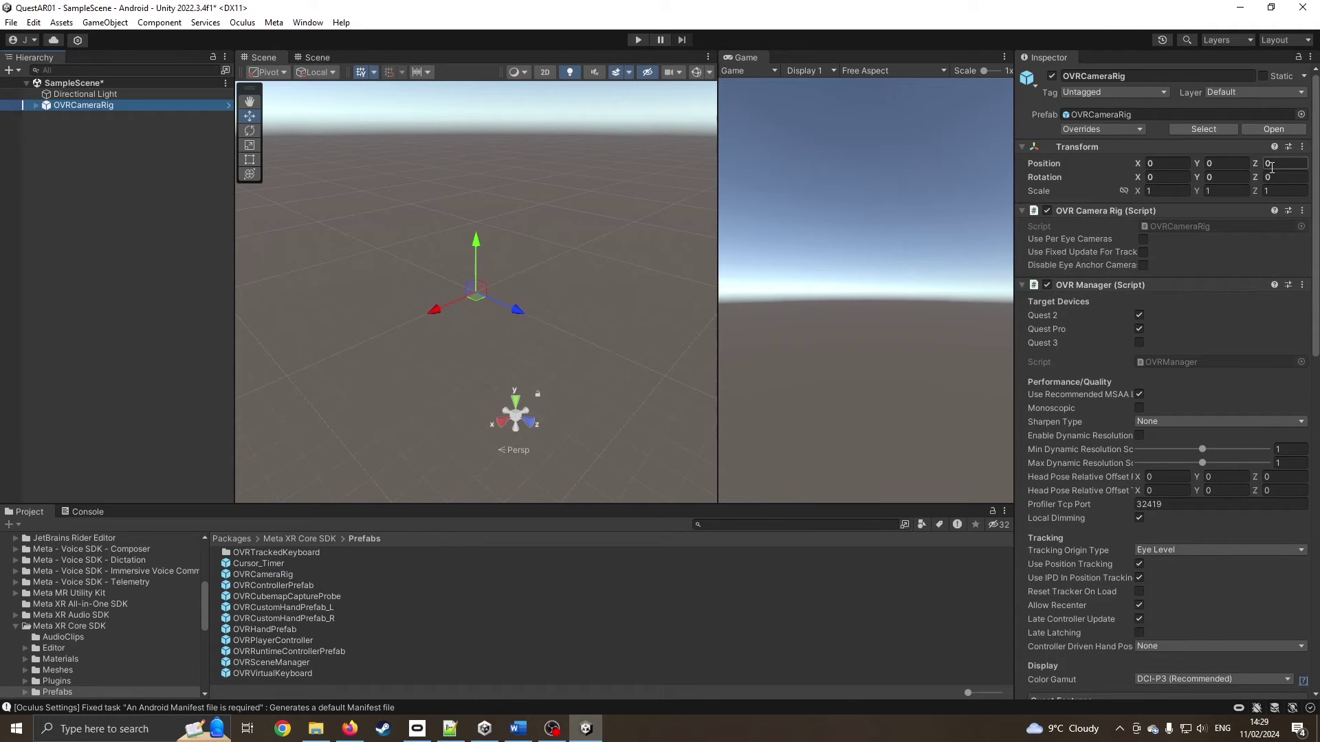
pyautogui.keyDown('alt'); pyautogui.moveTo(410, 259); pyautogui.dragTo(345, 286); pyautogui.keyUp('alt')
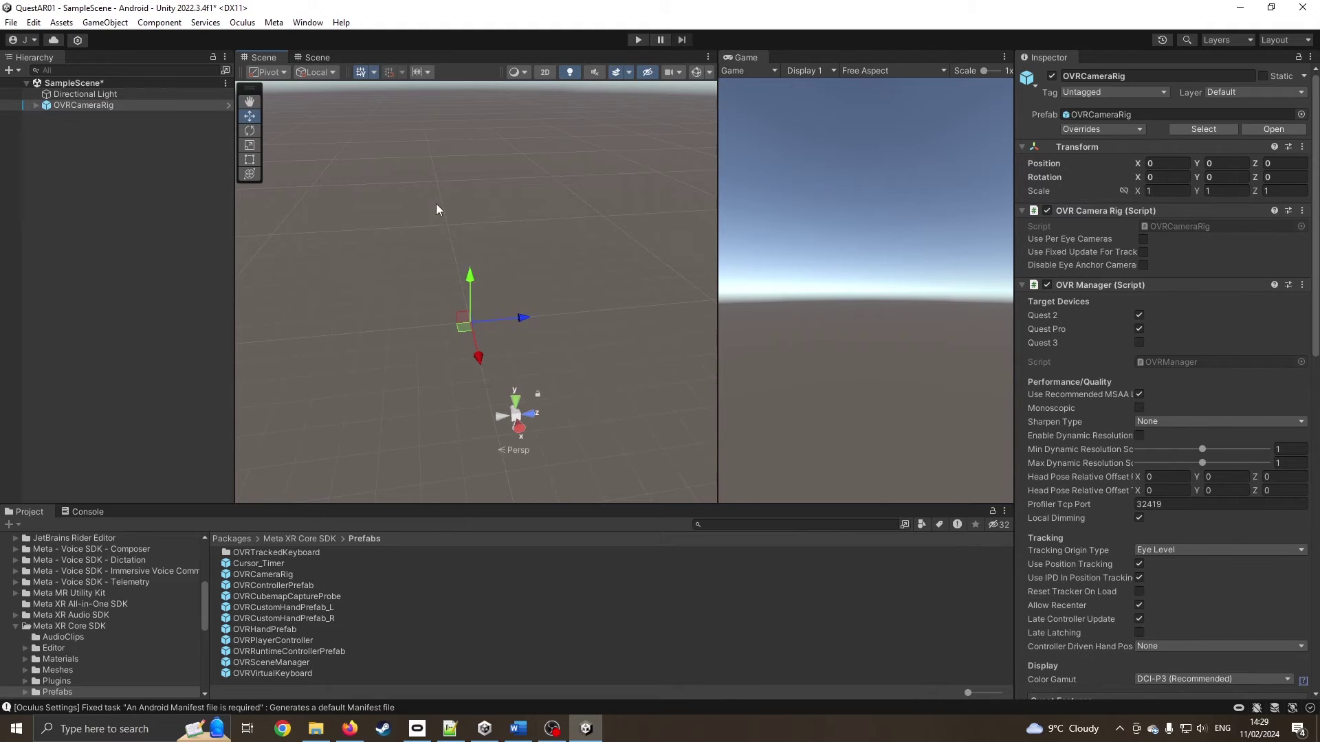
# Step: Create a new Cube through the Hierarchy's 3D Object menu
pyautogui.click(514, 400)
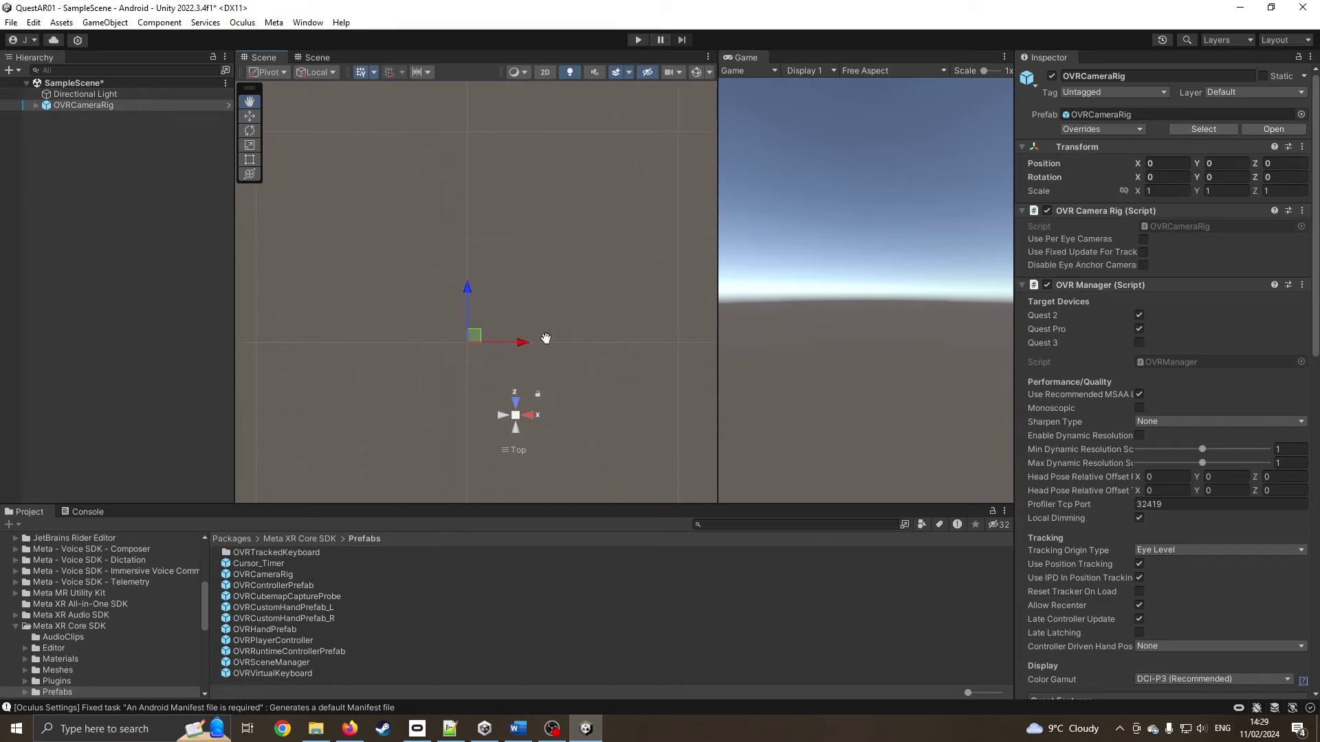
pyautogui.rightClick(79, 150)
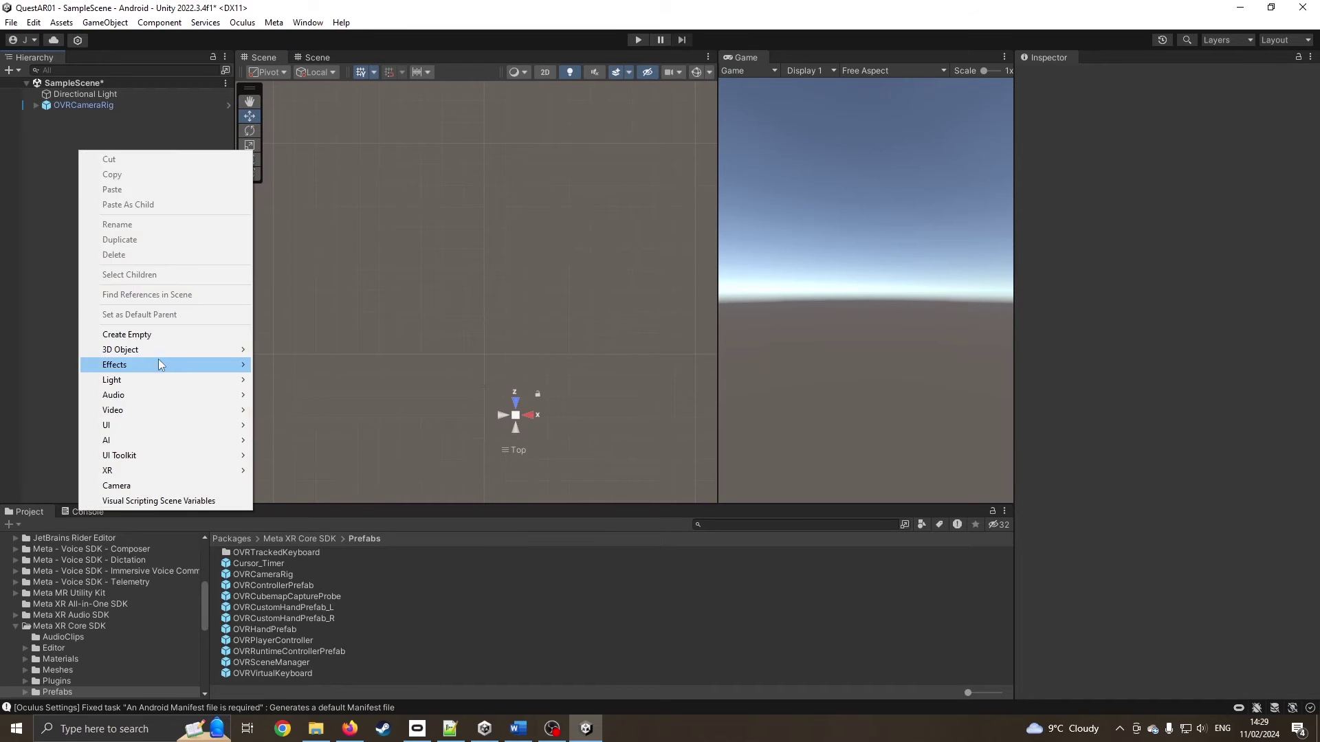
pyautogui.moveTo(162, 360)
pyautogui.moveTo(197, 349)
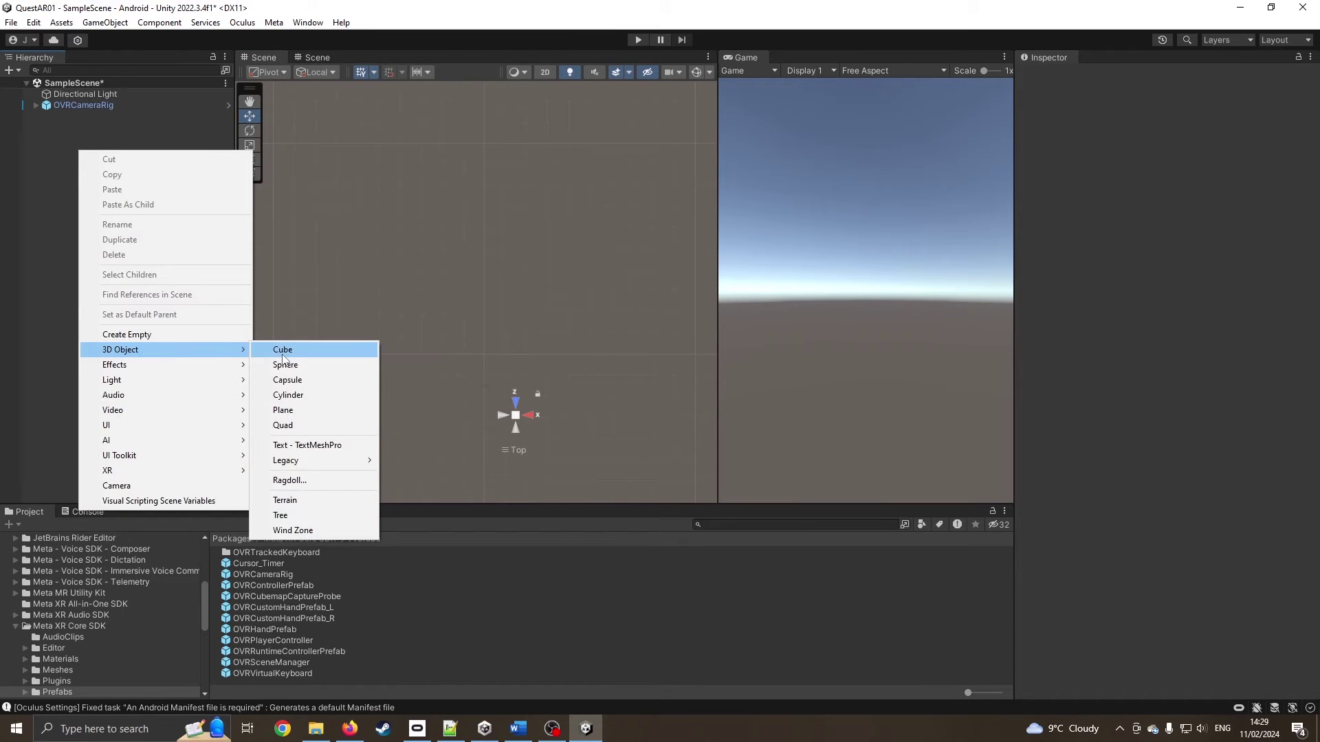
pyautogui.click(282, 351)
# Step: Move the Cube to X 0.32, Y 1, Z 2.931932 in front of the camera rig
pyautogui.moveTo(524, 292); pyautogui.dragTo(481, 110)
pyautogui.moveTo(485, 258); pyautogui.dragTo(490, 216)
pyautogui.click(1244, 128)
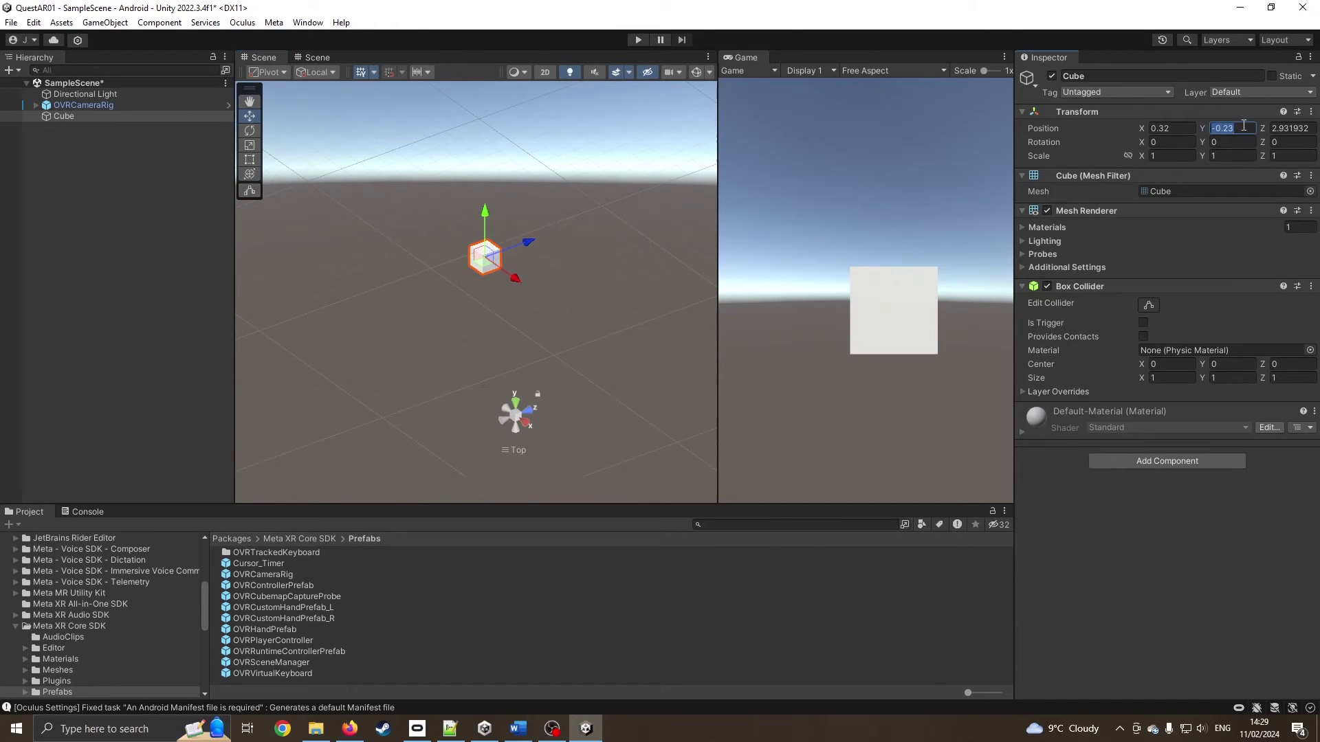
pyautogui.write('1')
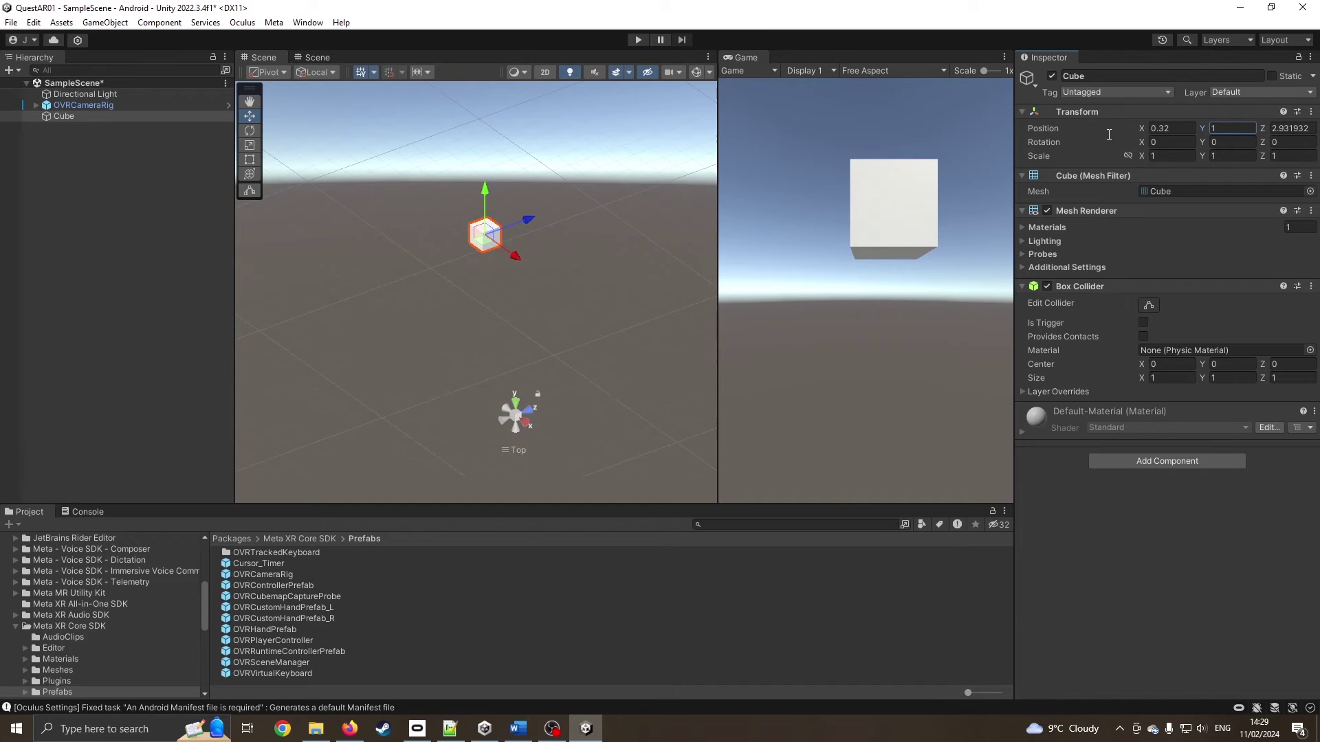
pyautogui.moveTo(603, 297); pyautogui.dragTo(509, 312, button='right')
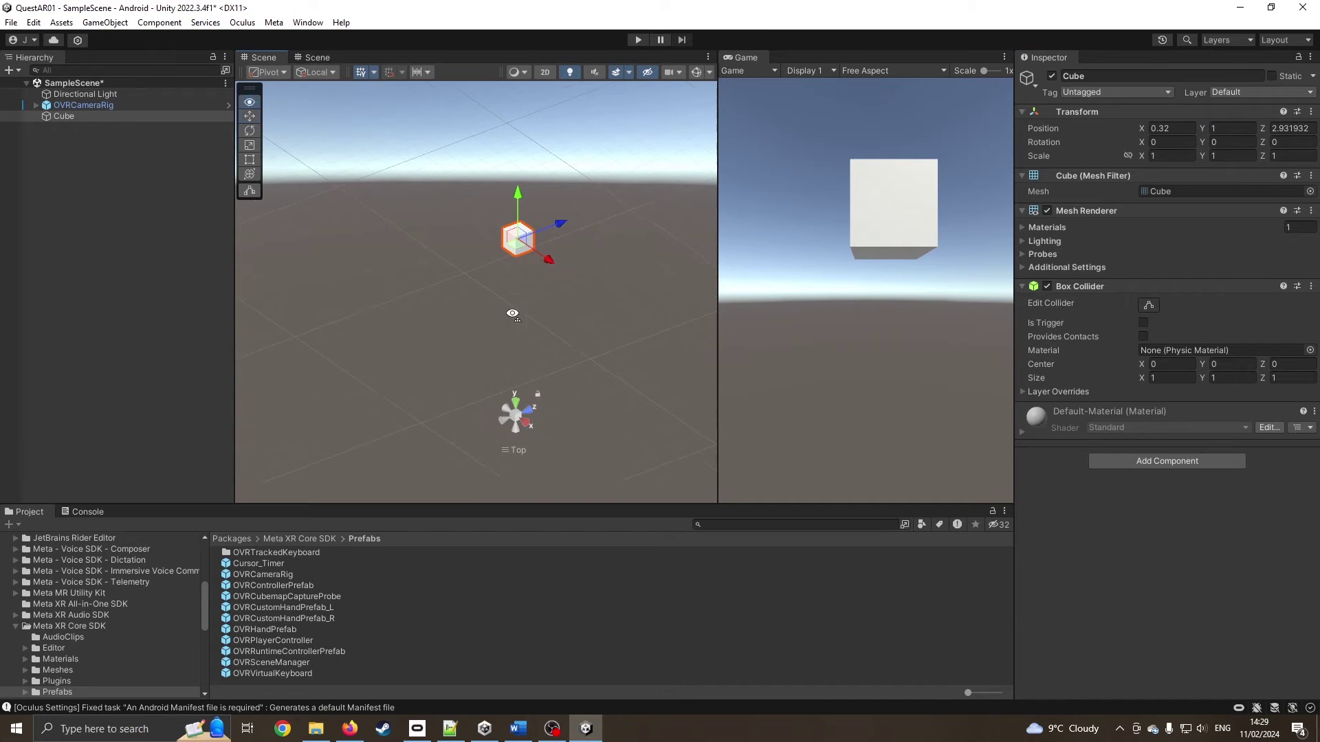
pyautogui.click(500, 418)
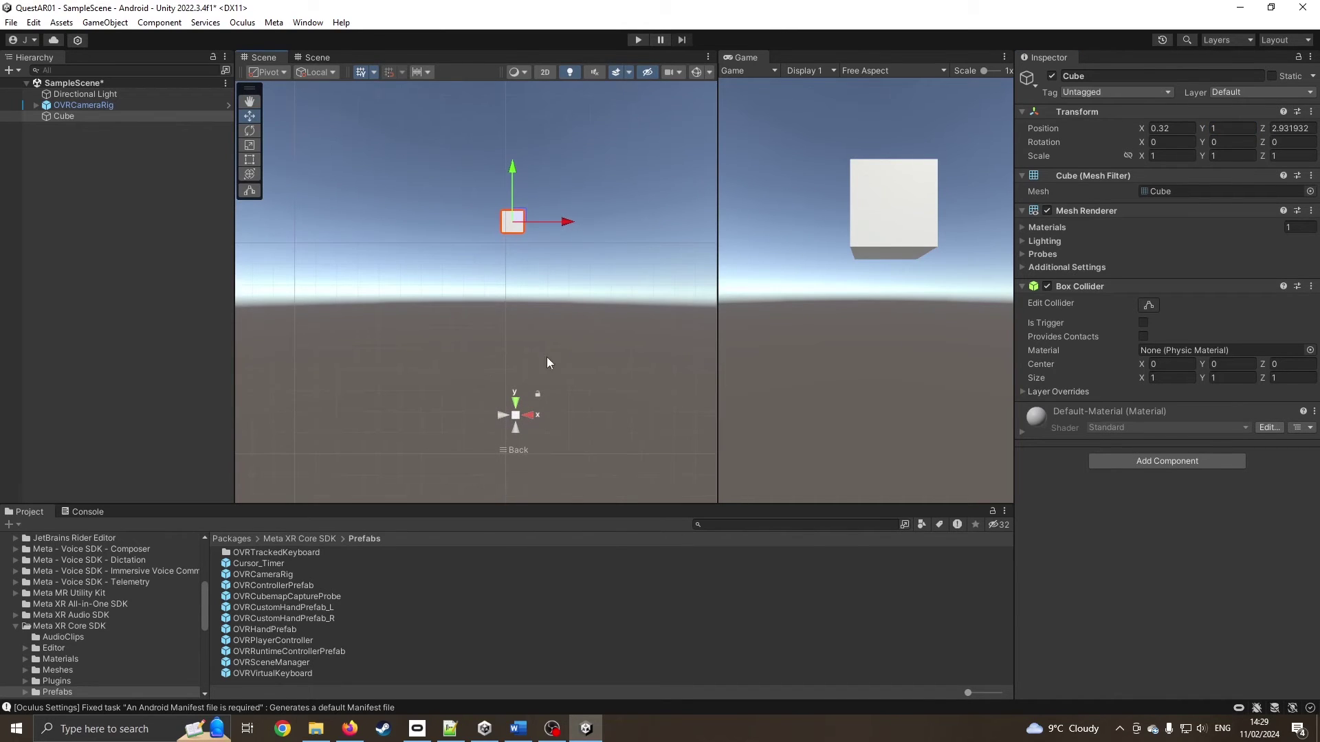
# Step: Place an OVRControllerPrefab under both LeftHandAnchor and RightHandAnchor in TrackingSpace
pyautogui.click(93, 104)
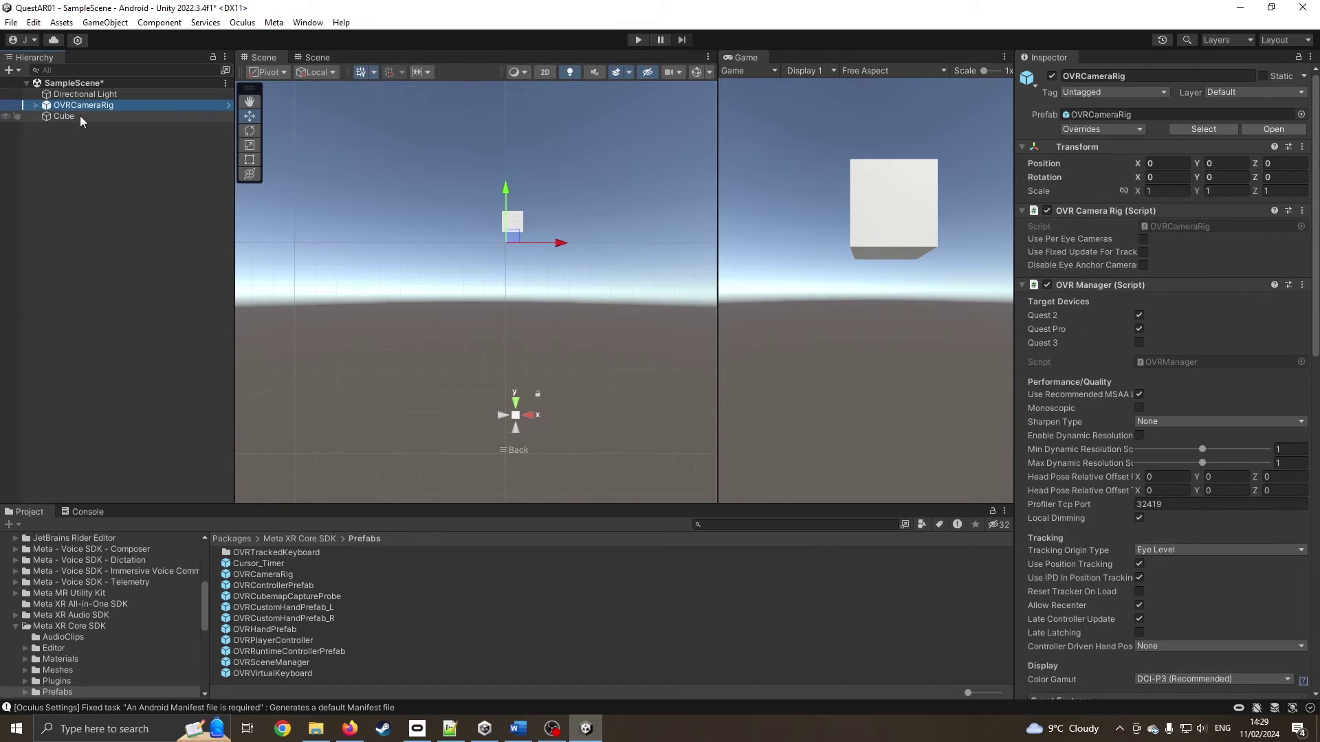
pyautogui.click(79, 116)
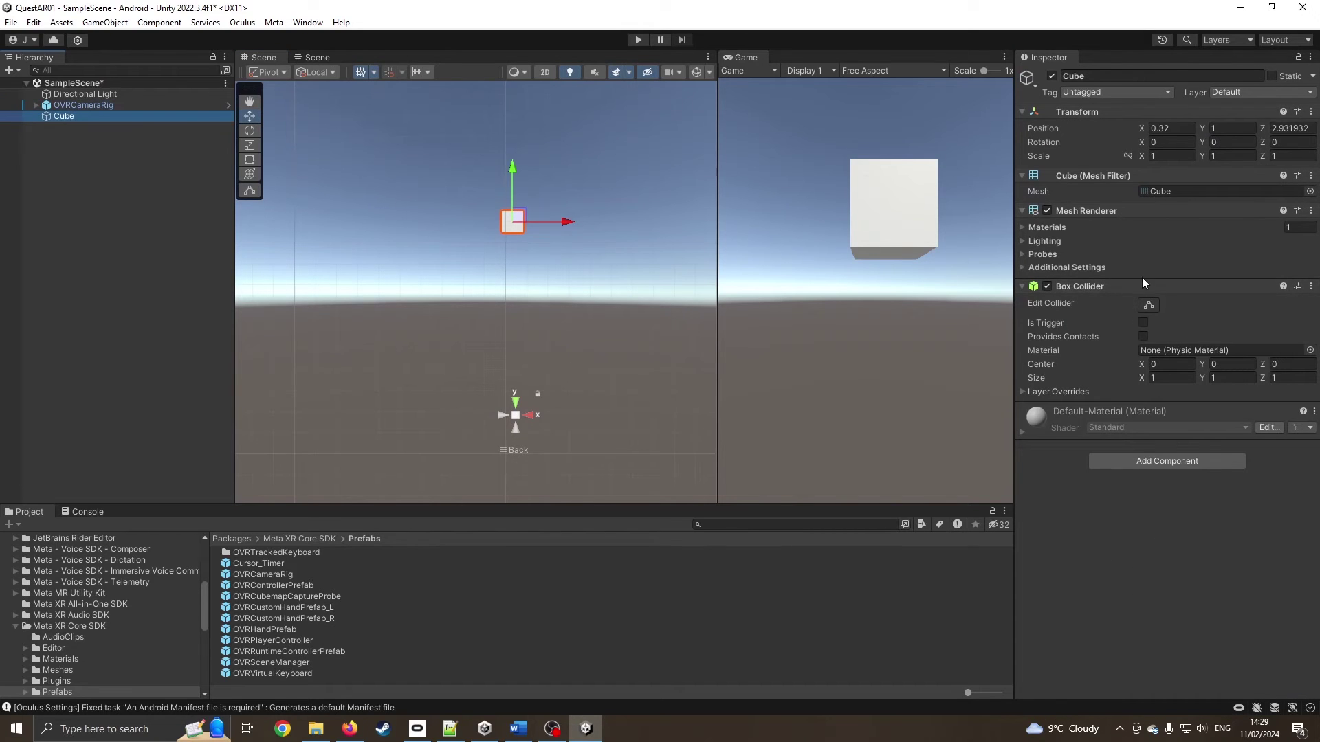
pyautogui.click(35, 106)
pyautogui.click(45, 115)
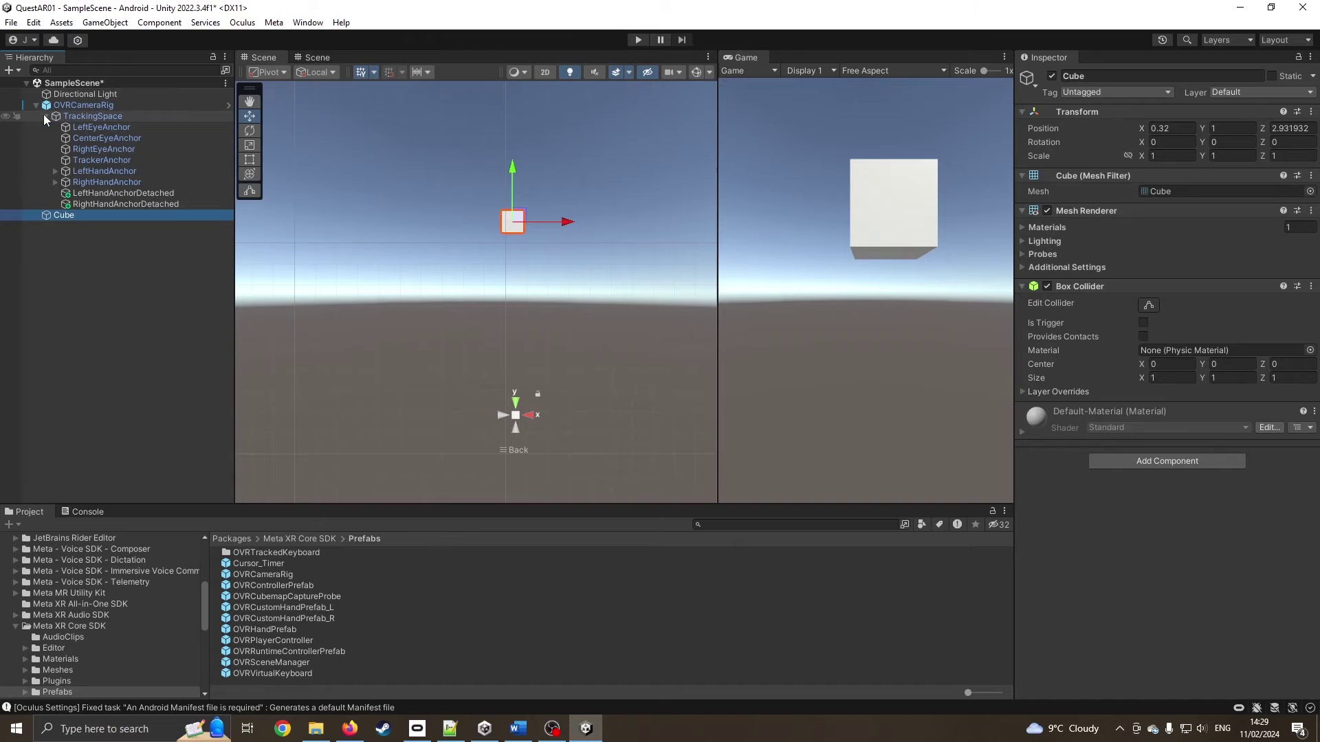
pyautogui.click(55, 172)
pyautogui.click(56, 203)
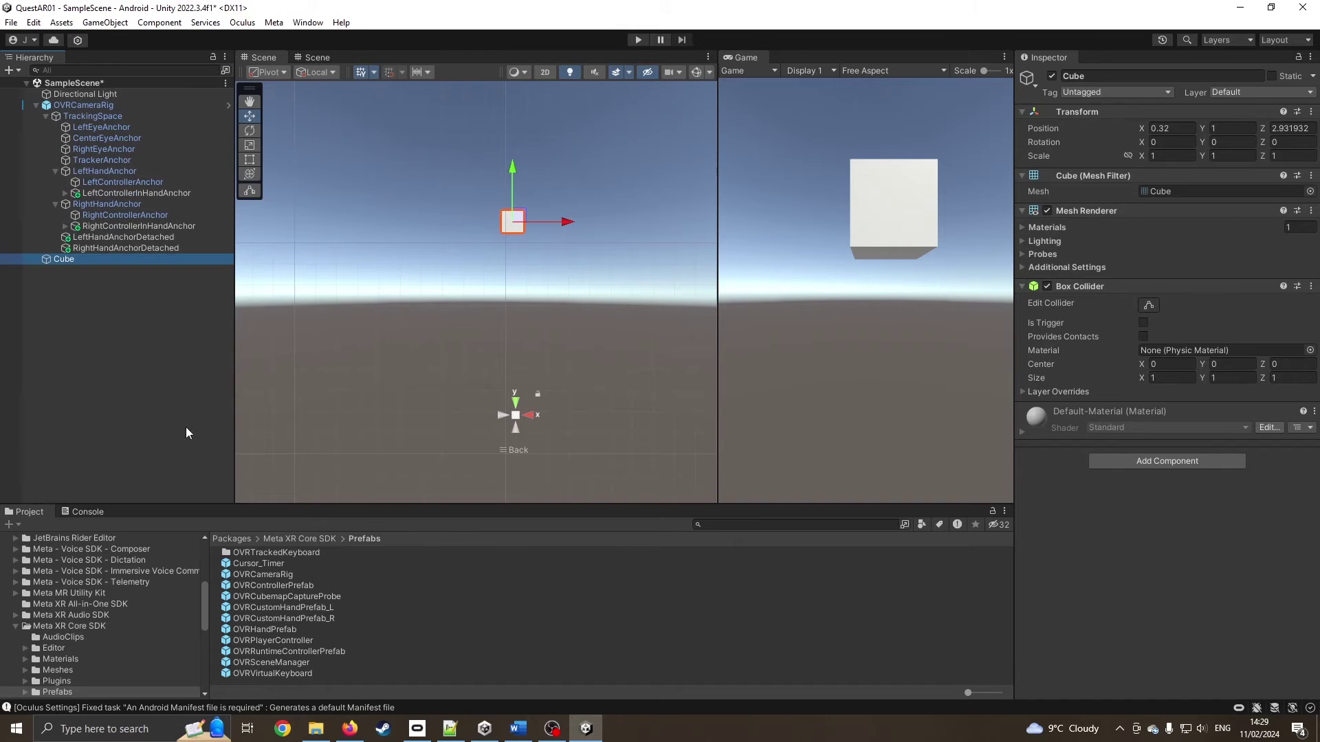
pyautogui.moveTo(298, 584); pyautogui.dragTo(116, 171)
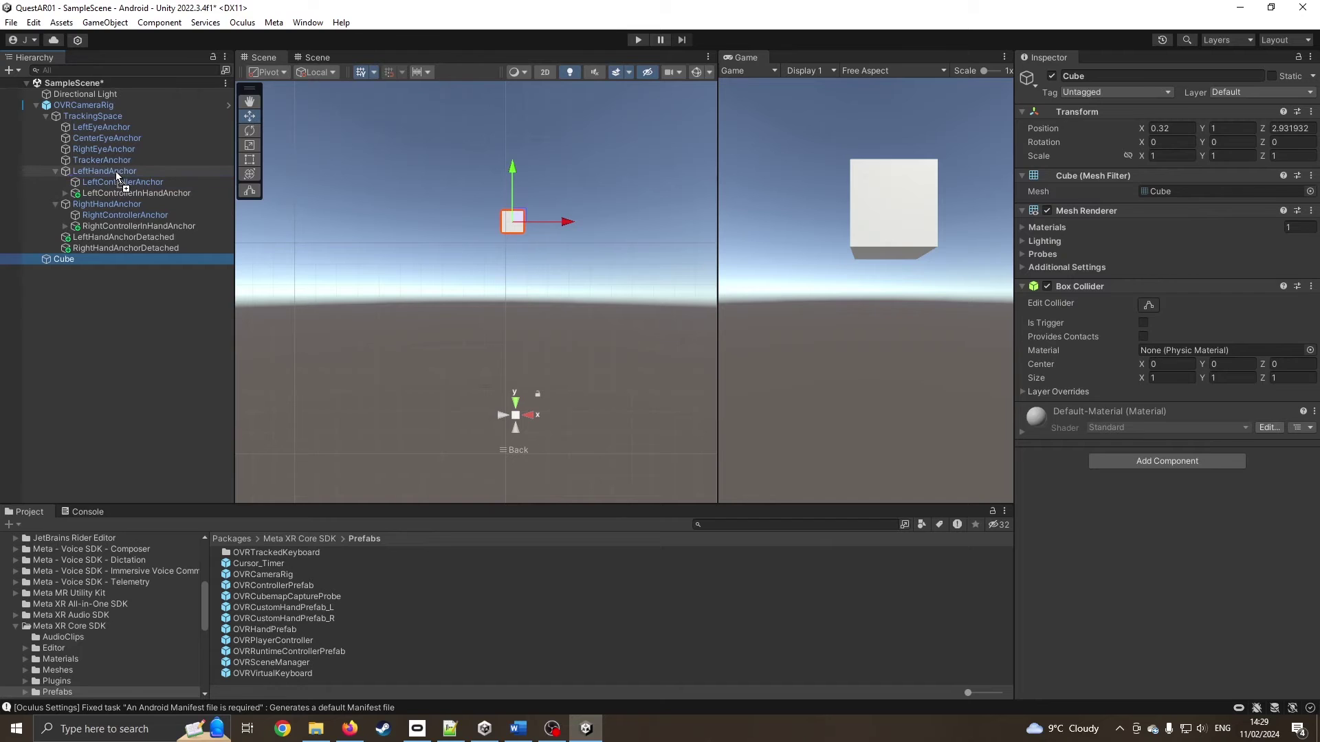
pyautogui.moveTo(267, 585); pyautogui.dragTo(108, 215)
# Step: Set the left controller prefab to L Touch and the right to R Touch
pyautogui.click(117, 204)
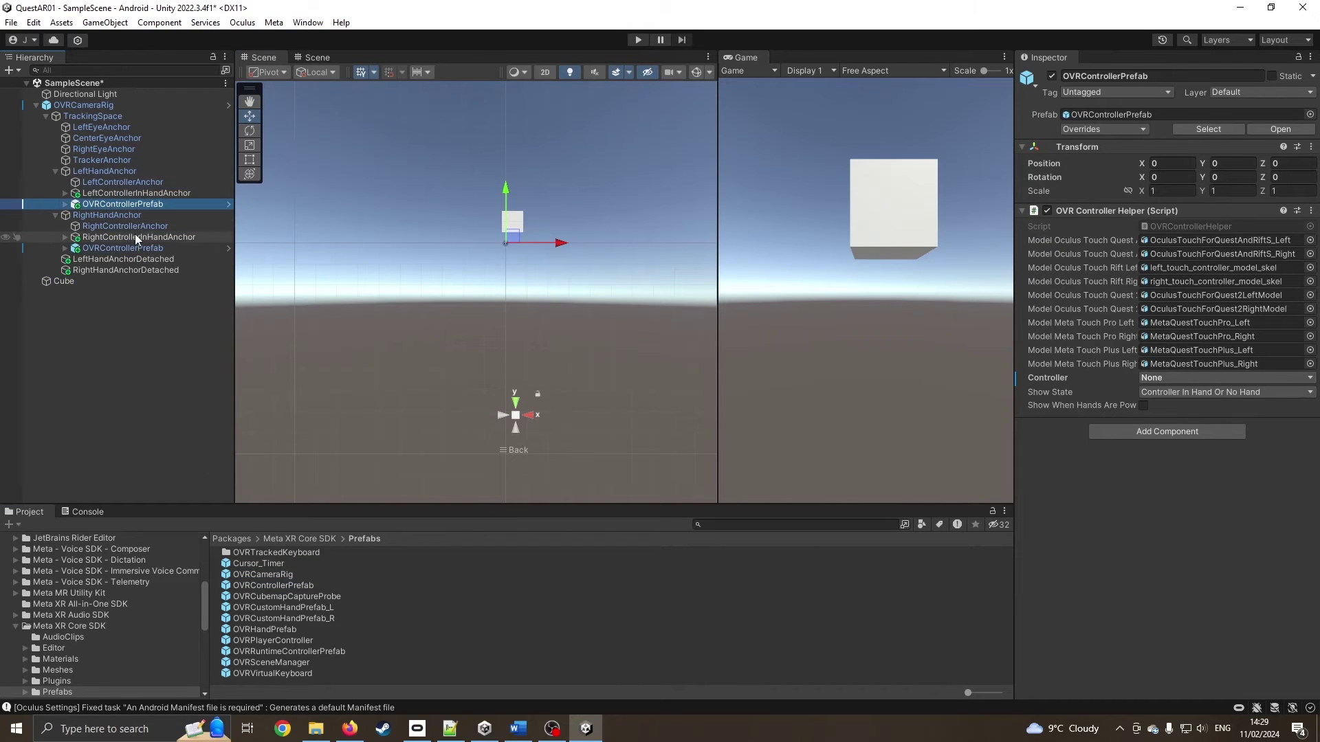
pyautogui.click(1143, 380)
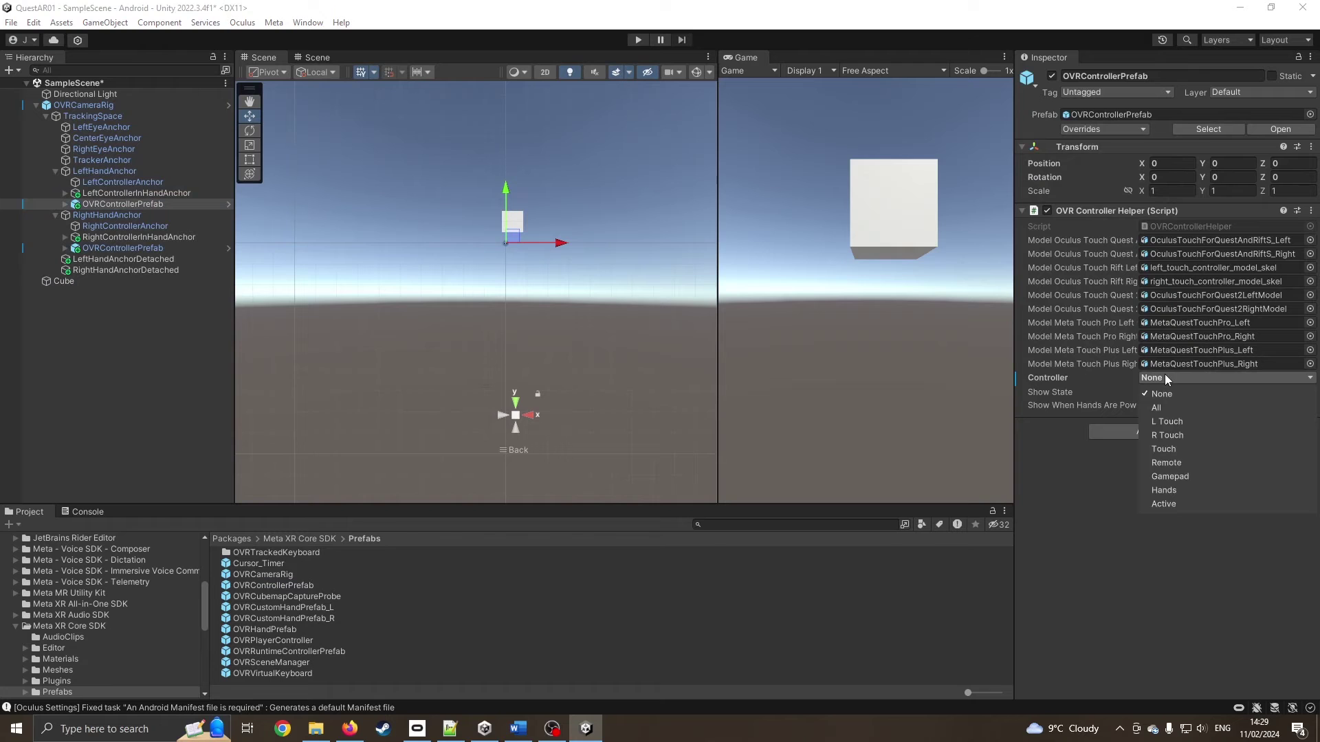
pyautogui.click(1166, 422)
pyautogui.click(122, 248)
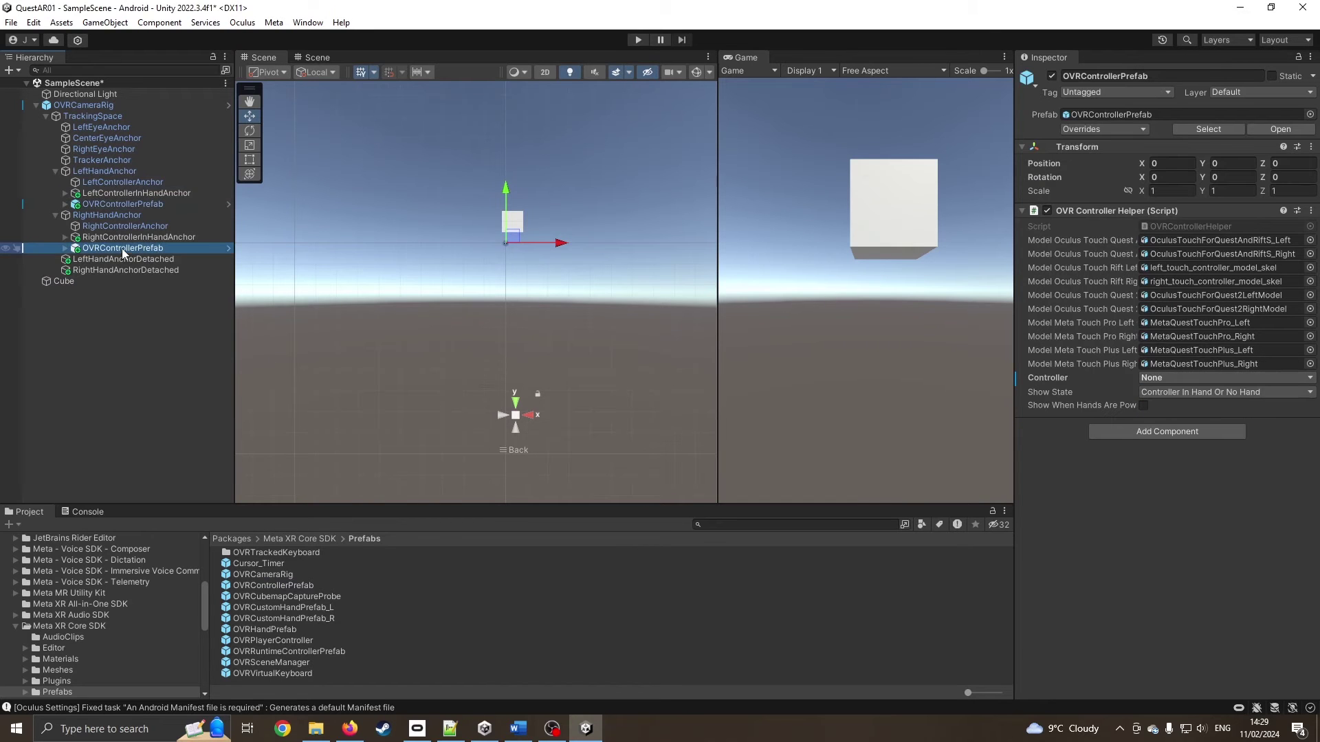
pyautogui.click(1154, 377)
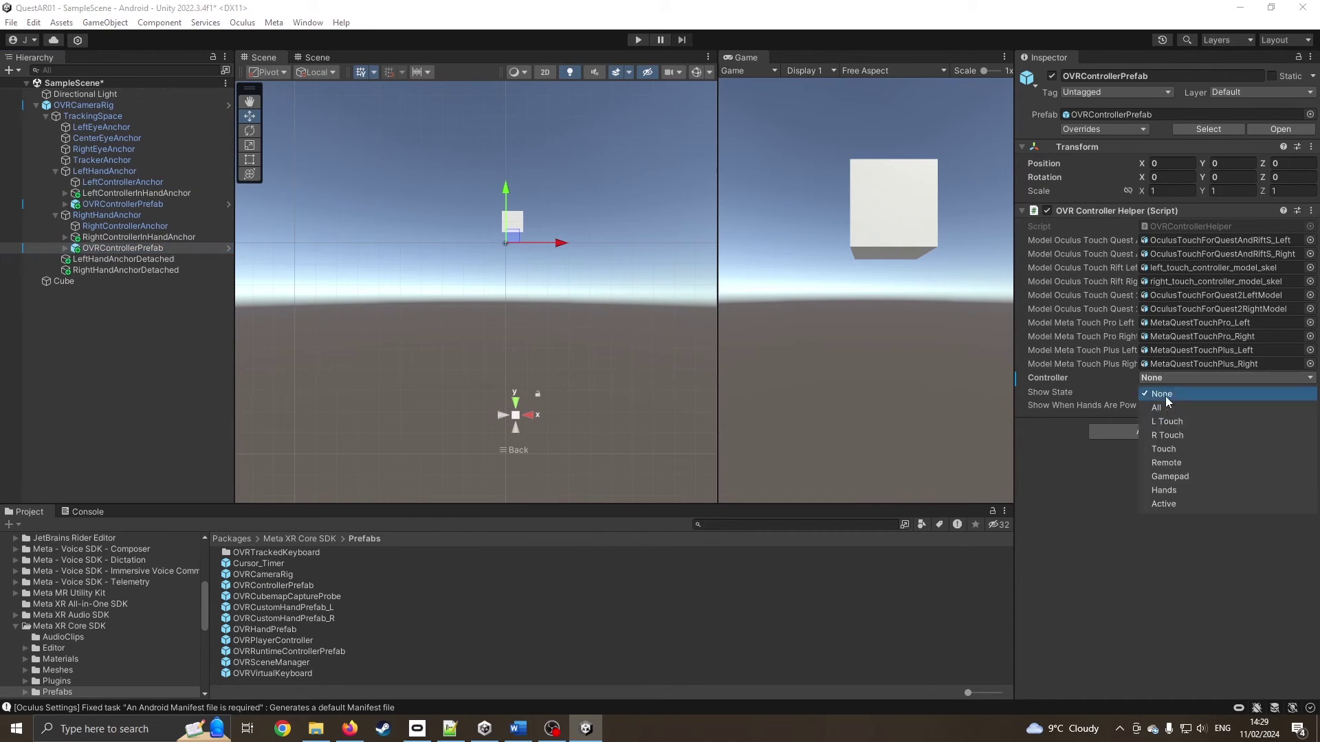
pyautogui.click(1179, 434)
pyautogui.doubleClick(106, 215)
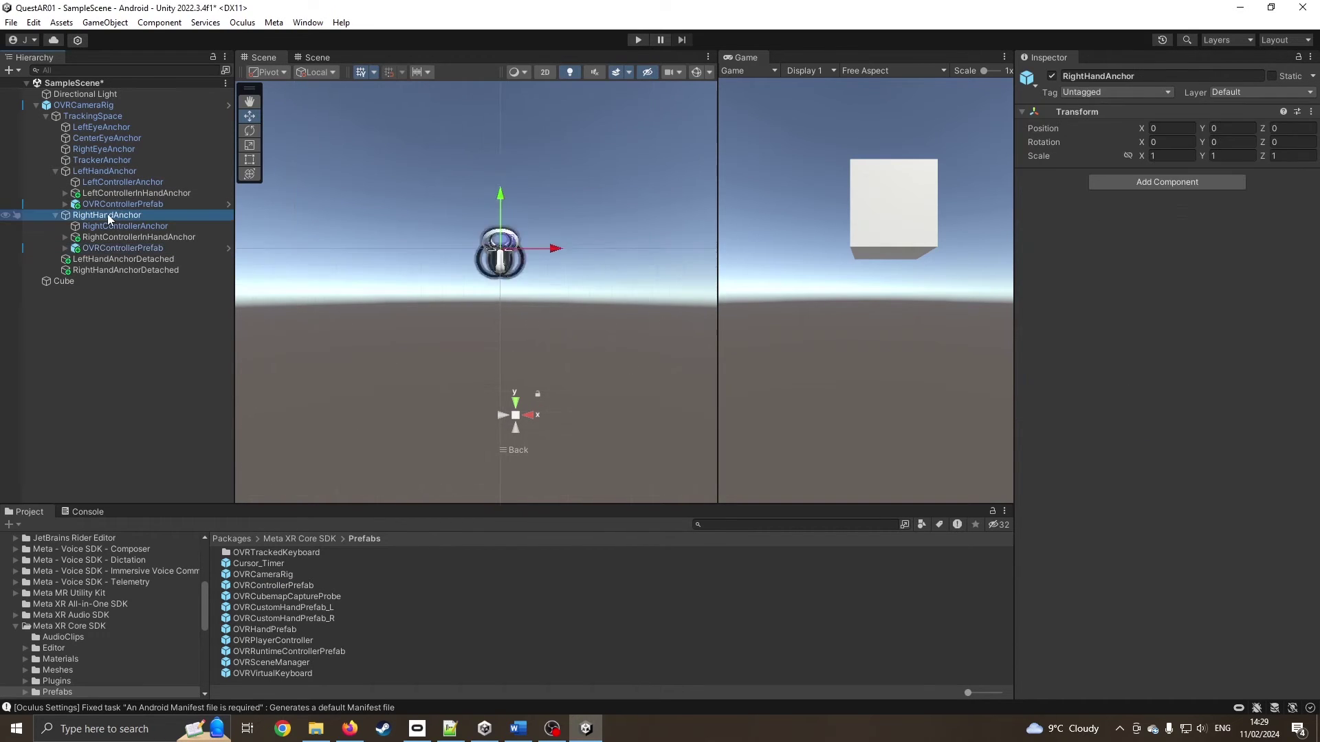
pyautogui.keyDown('alt'); pyautogui.moveTo(364, 302); pyautogui.dragTo(341, 306); pyautogui.keyUp('alt')
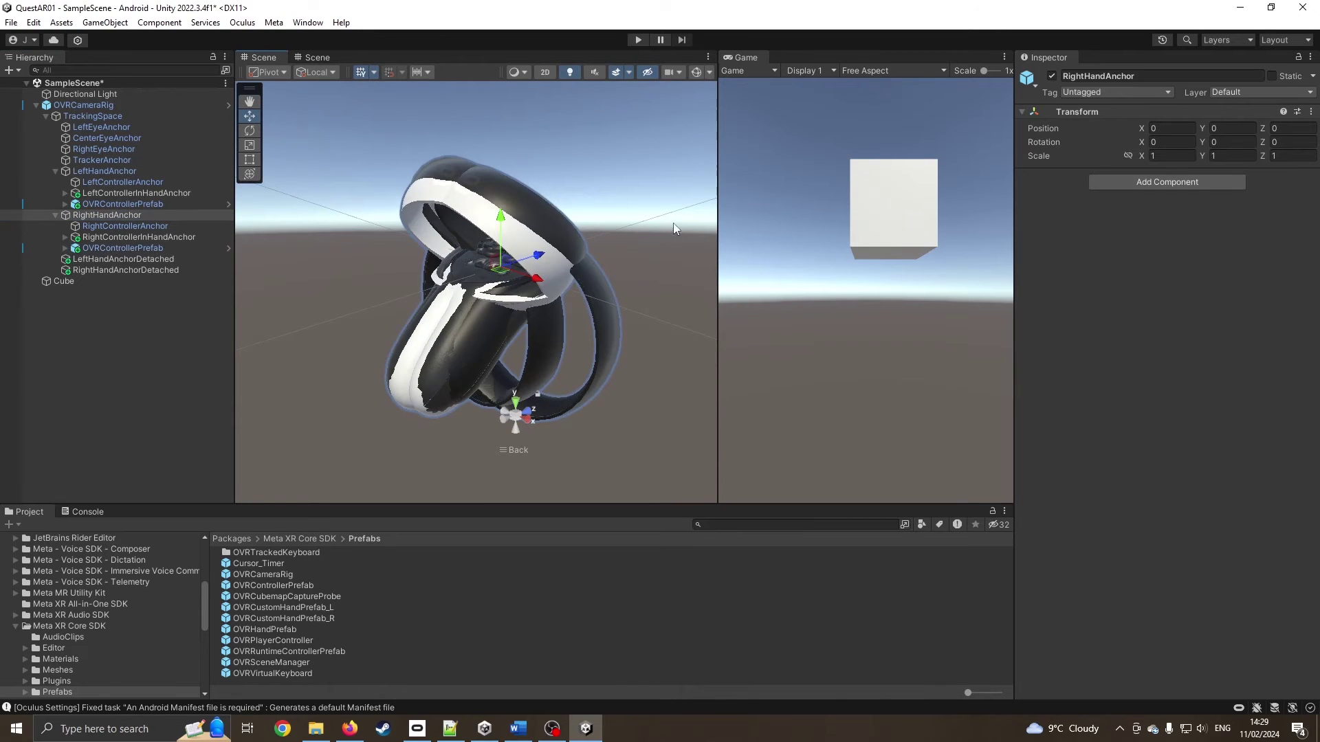
pyautogui.keyDown('alt'); pyautogui.moveTo(358, 261); pyautogui.dragTo(512, 292); pyautogui.keyUp('alt')
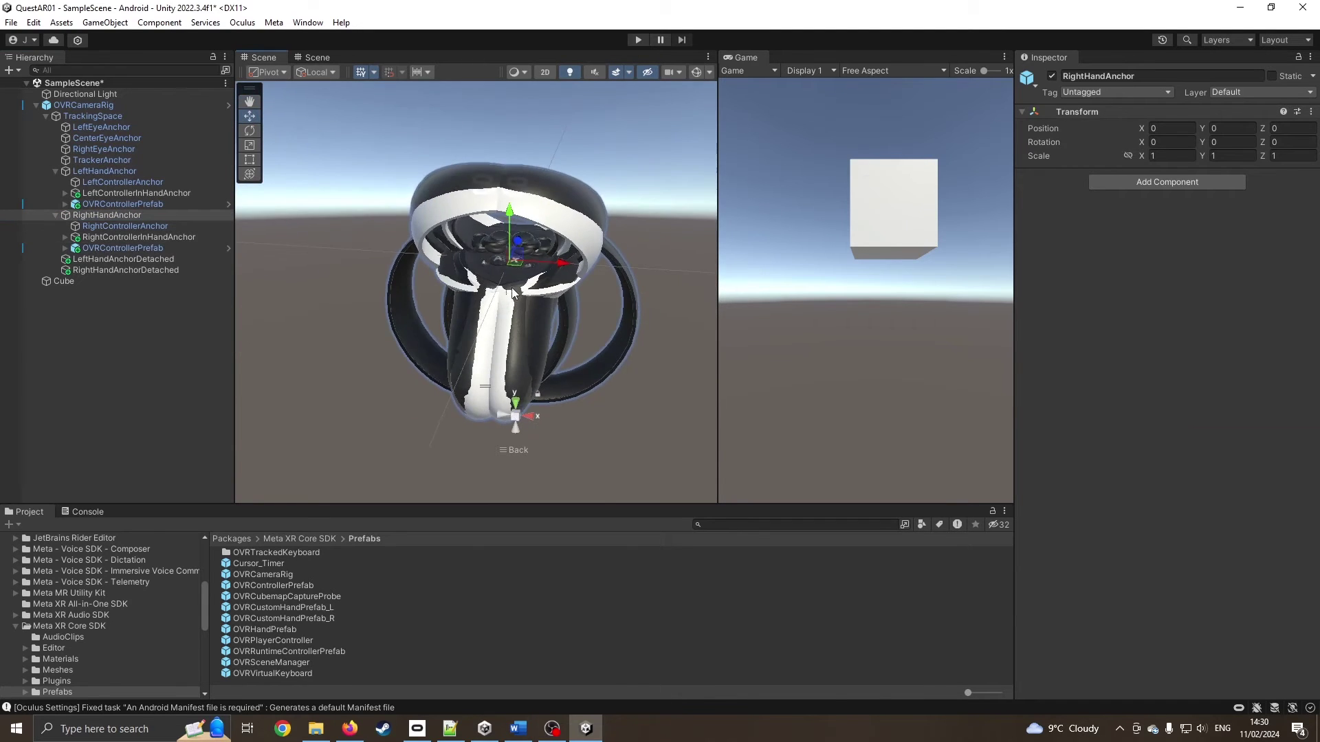
pyautogui.scroll(-5, 512, 292)
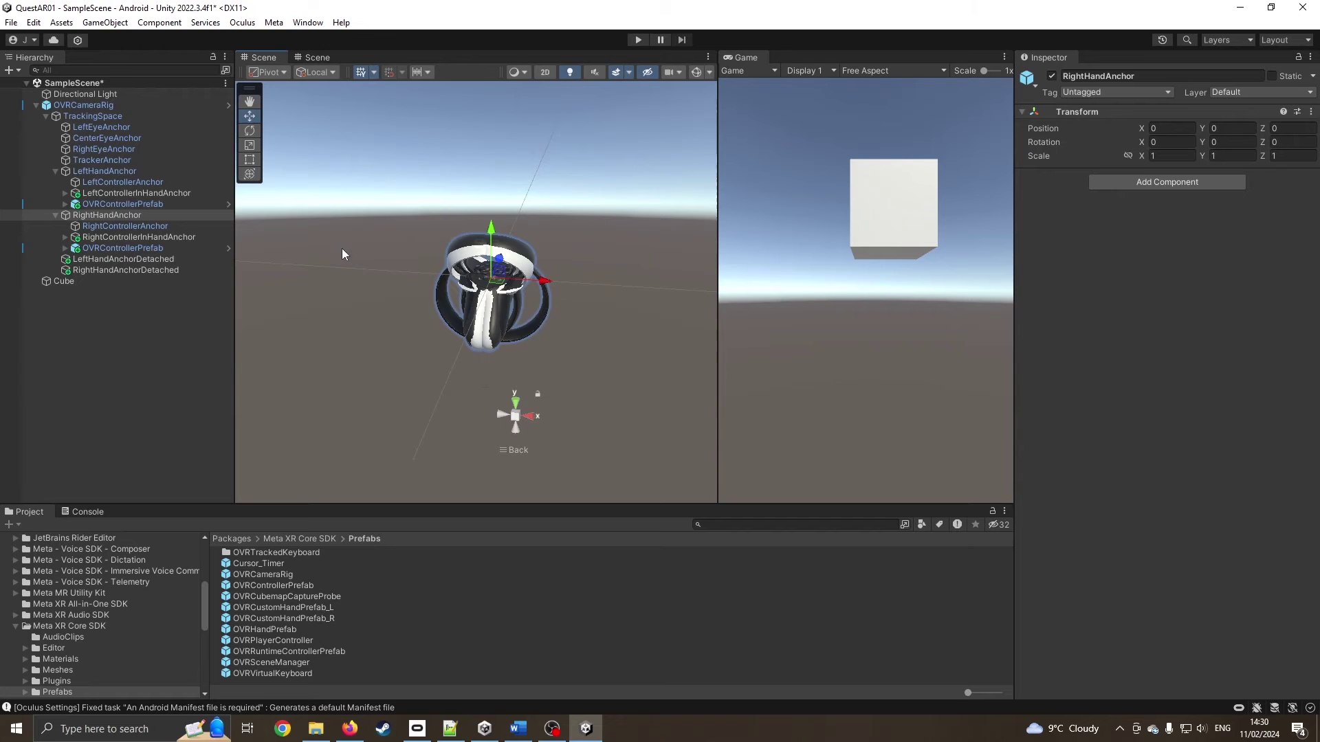
# Step: Set CenterEyeAnchor's camera Clear Flags to Solid Color with a black (000000) background
pyautogui.click(95, 107)
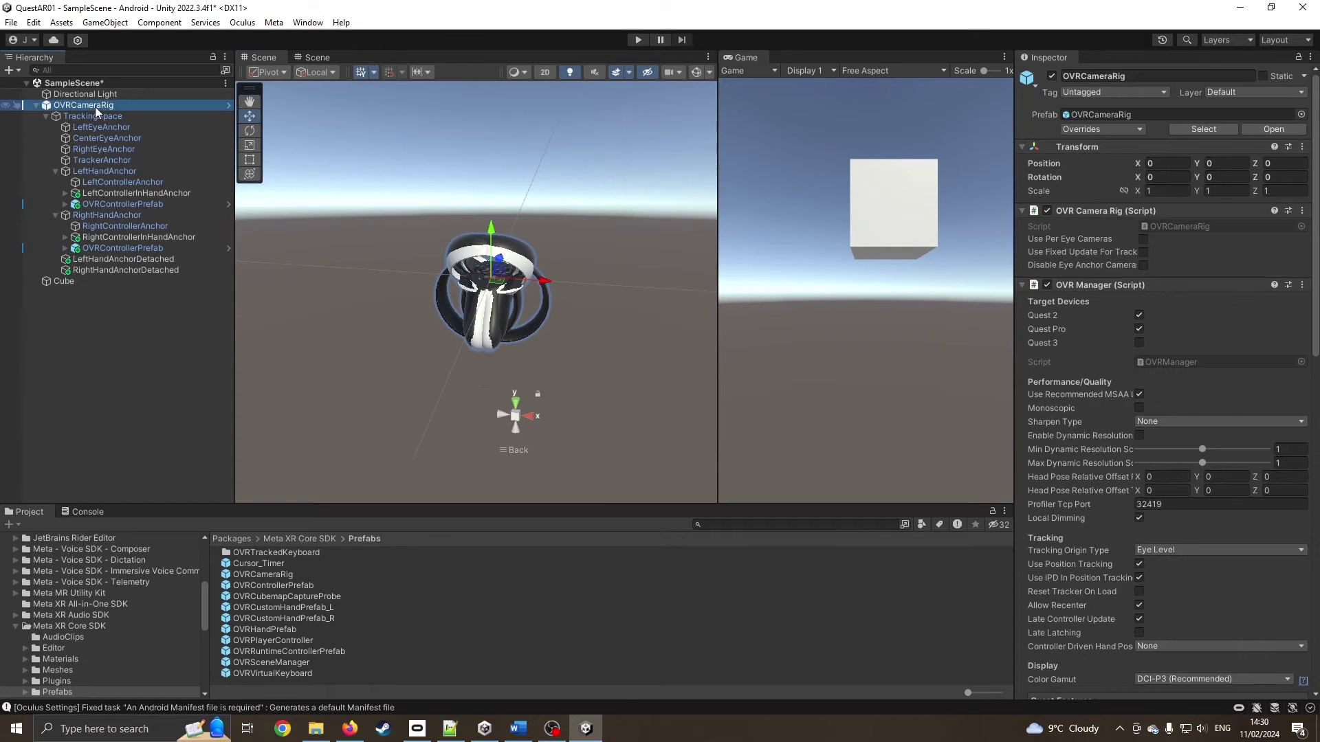
pyautogui.click(106, 138)
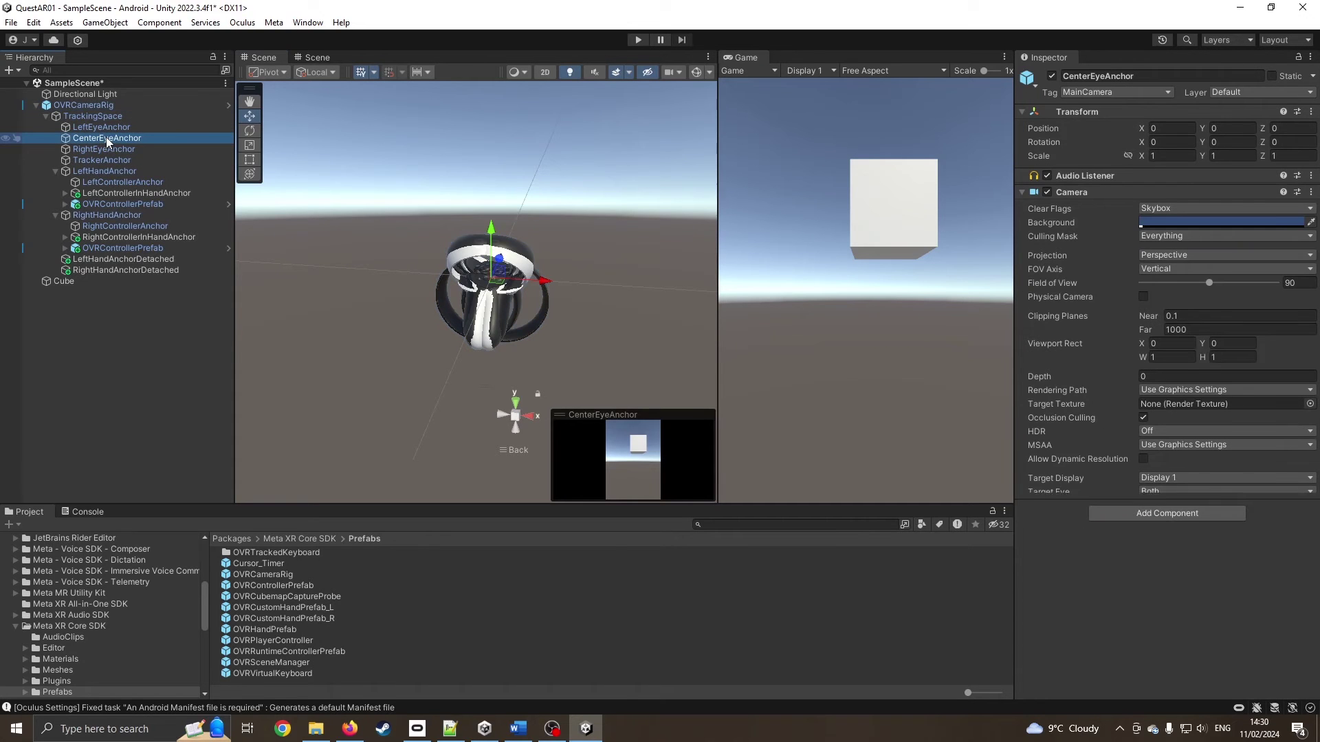
pyautogui.click(1185, 208)
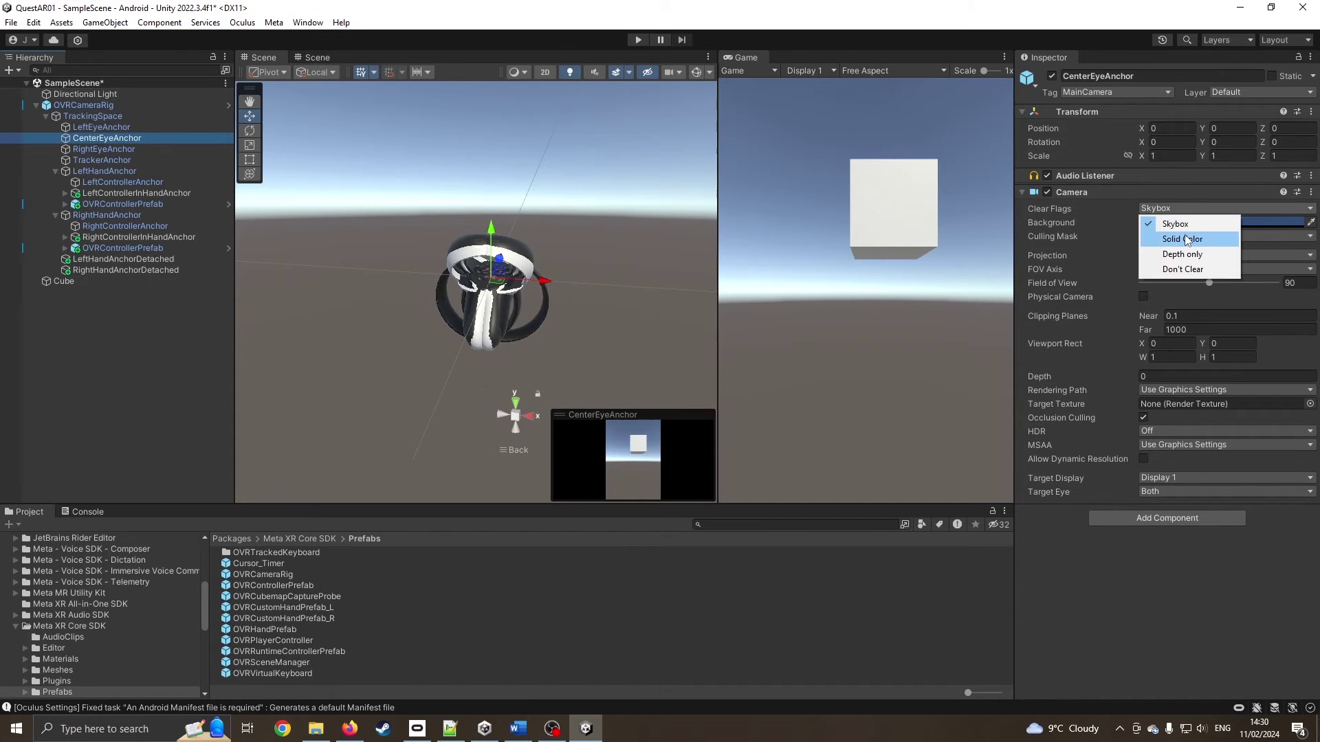
pyautogui.click(1186, 238)
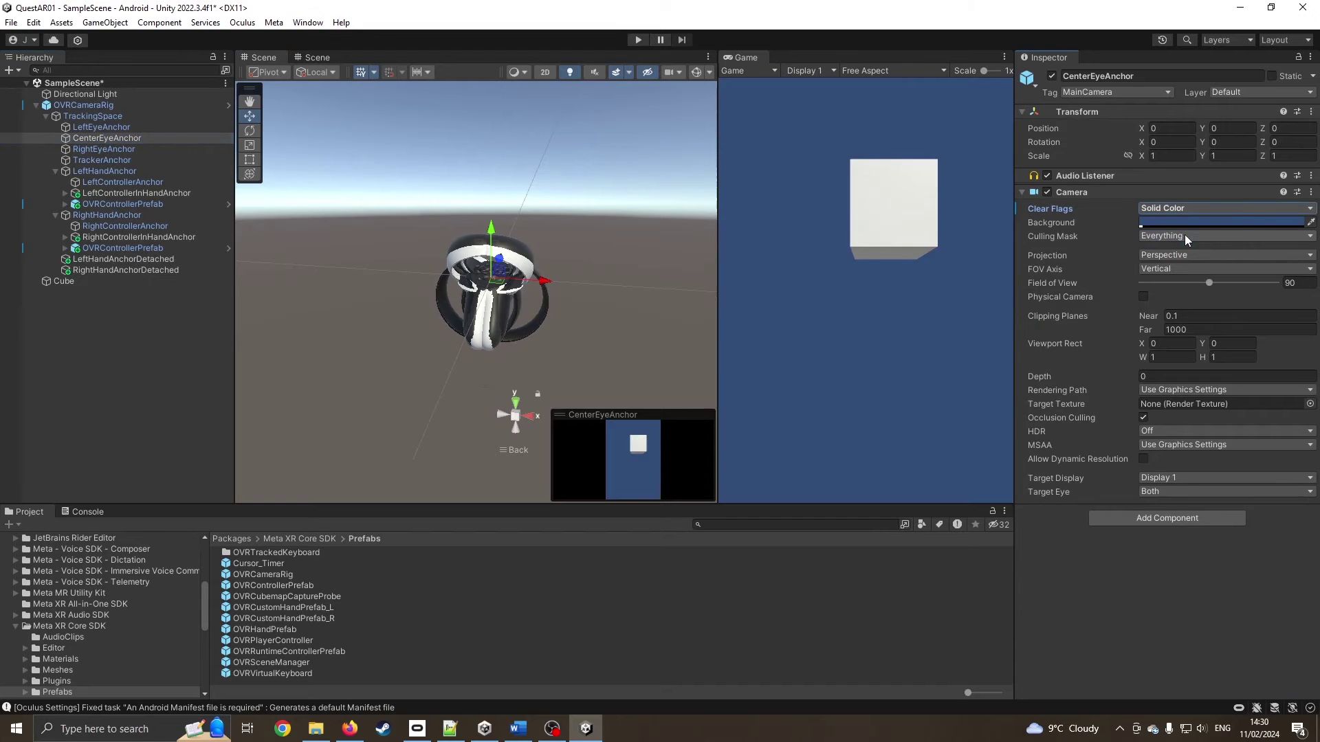
pyautogui.click(1234, 222)
pyautogui.moveTo(1234, 323); pyautogui.dragTo(1272, 369)
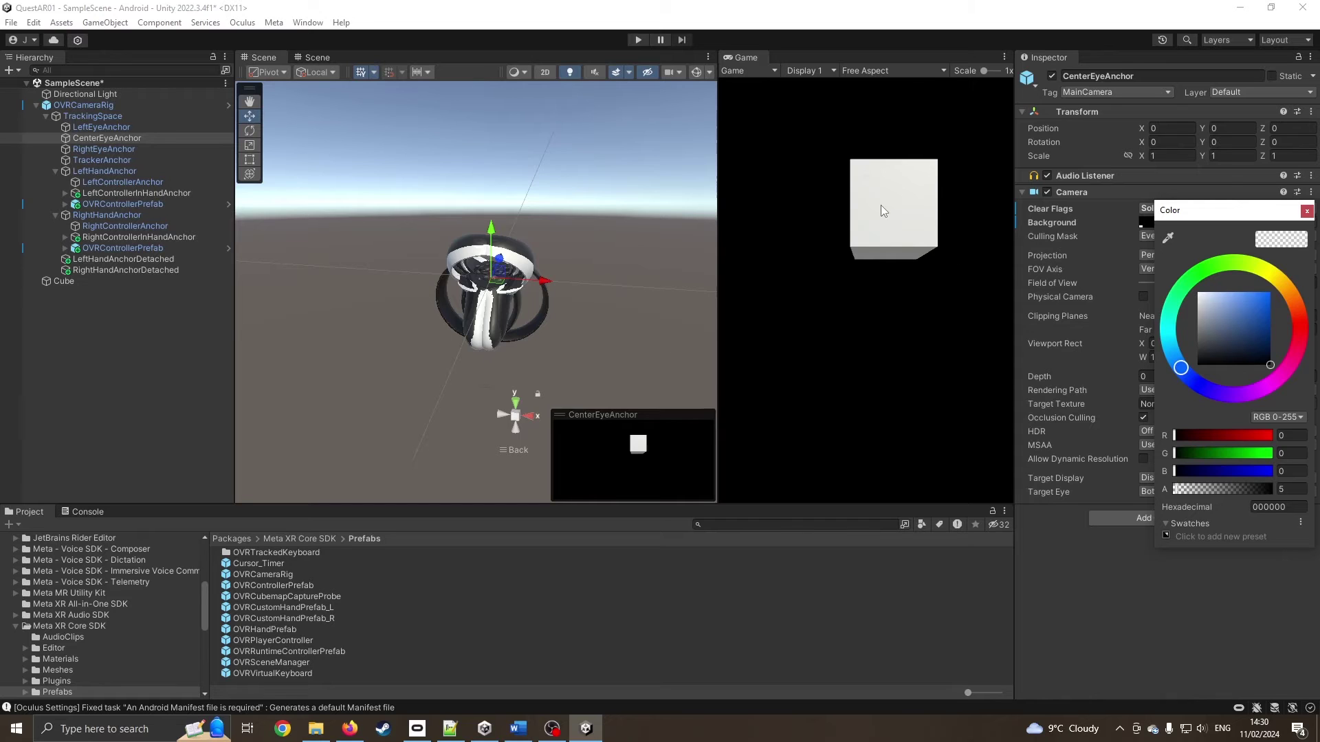
pyautogui.click(36, 105)
pyautogui.rightClick(45, 156)
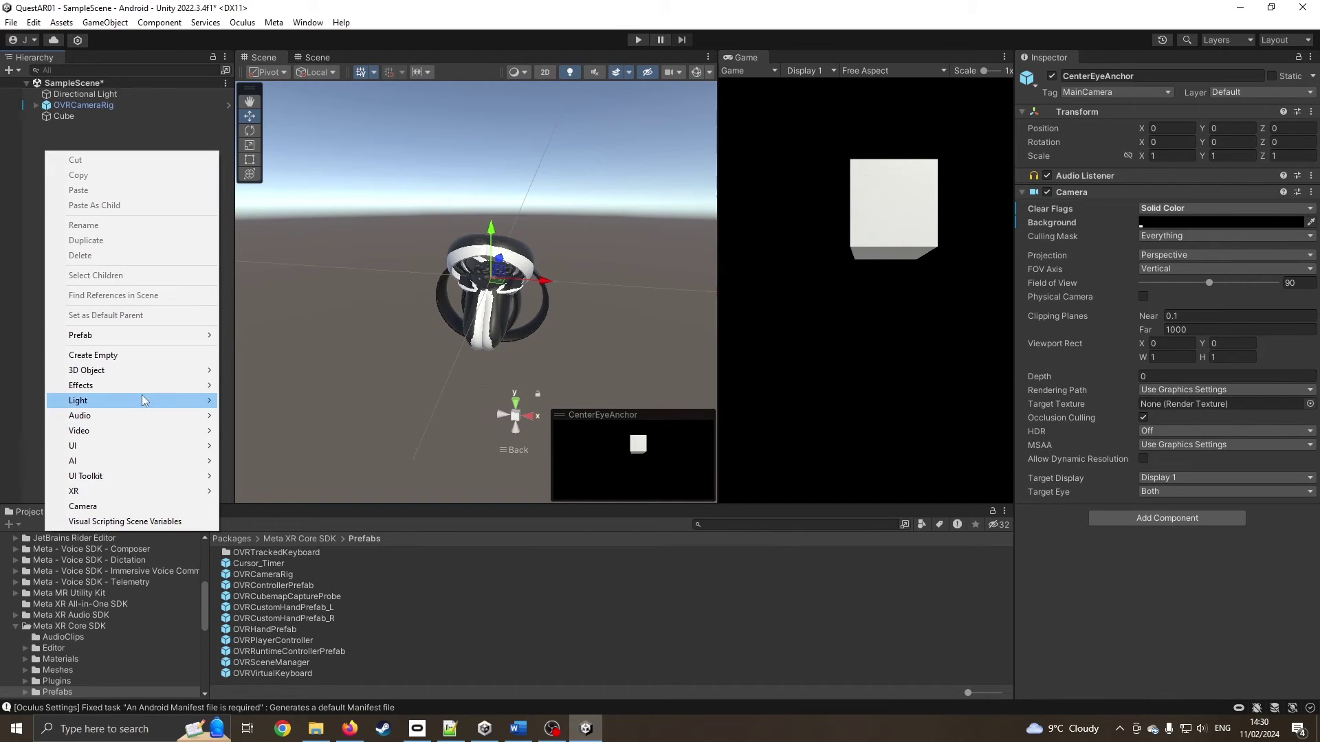
# Step: Create an empty GameObject in the Hierarchy named PasThrough
pyautogui.click(142, 354)
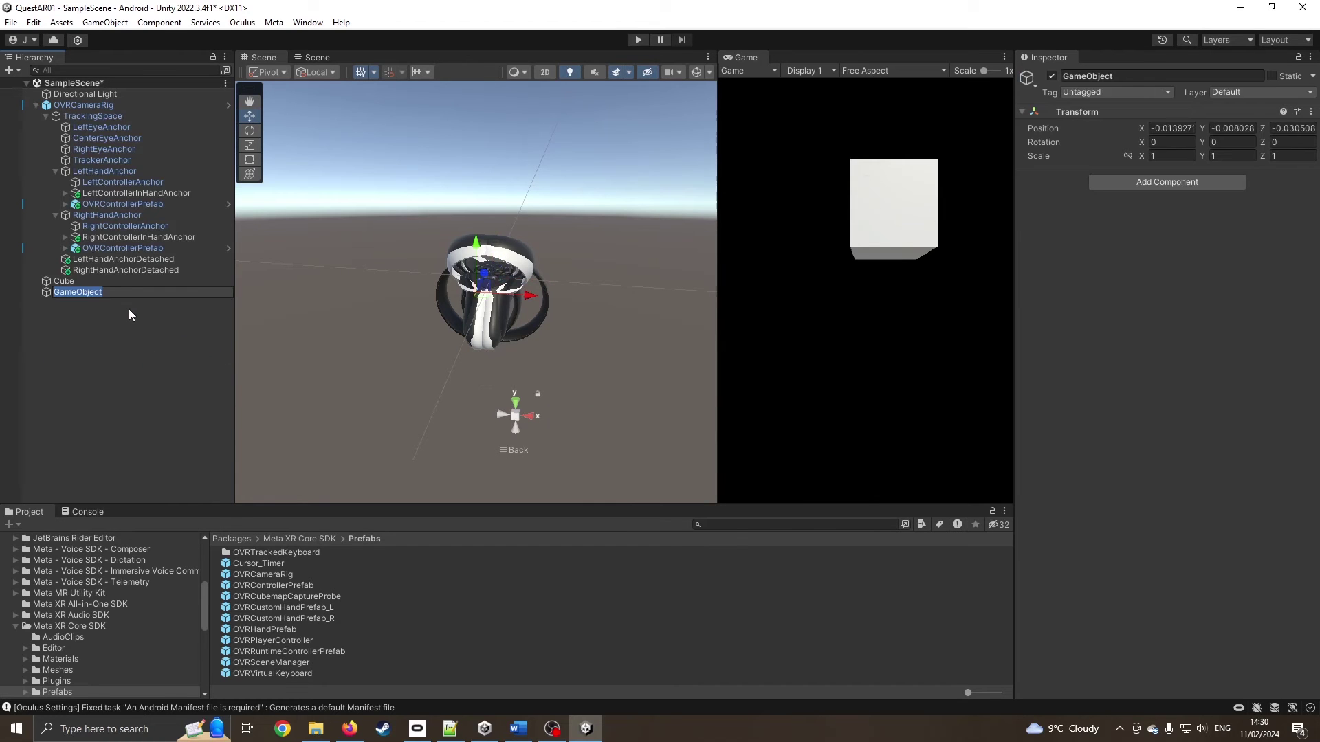
pyautogui.write('PasTrh')
pyautogui.press('BackSpace')
pyautogui.press('BackSpace')
pyautogui.write('h')
pyautogui.press('Return')
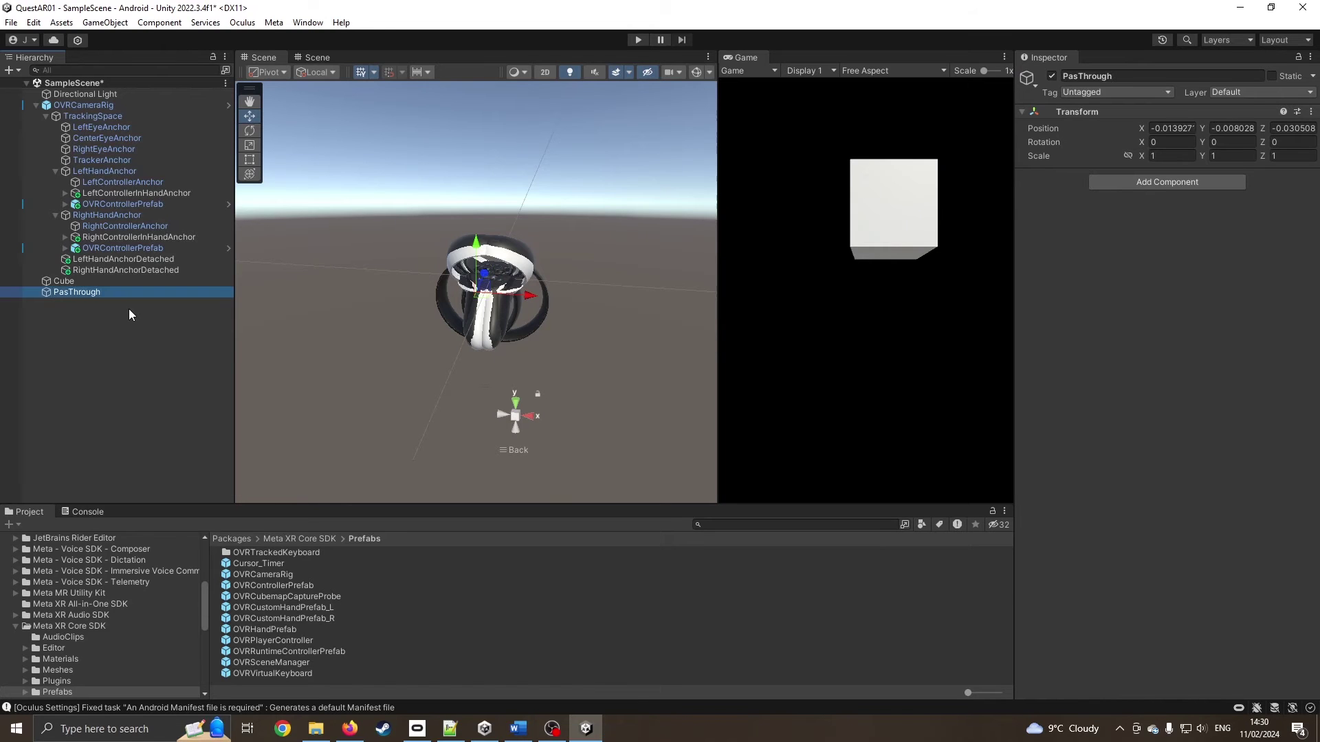
# Step: Add an OVR Passthrough Layer component to PasThrough
pyautogui.click(1135, 182)
pyautogui.write('pass')
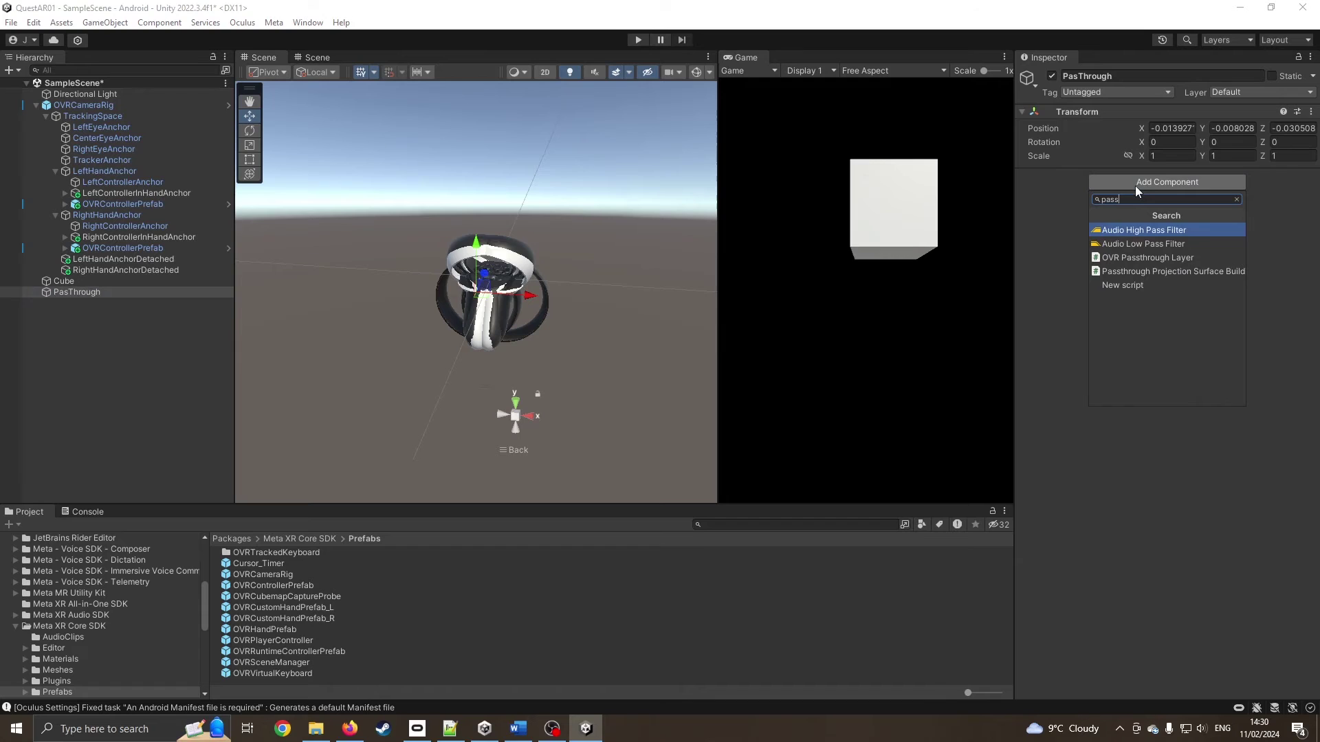
pyautogui.click(1141, 257)
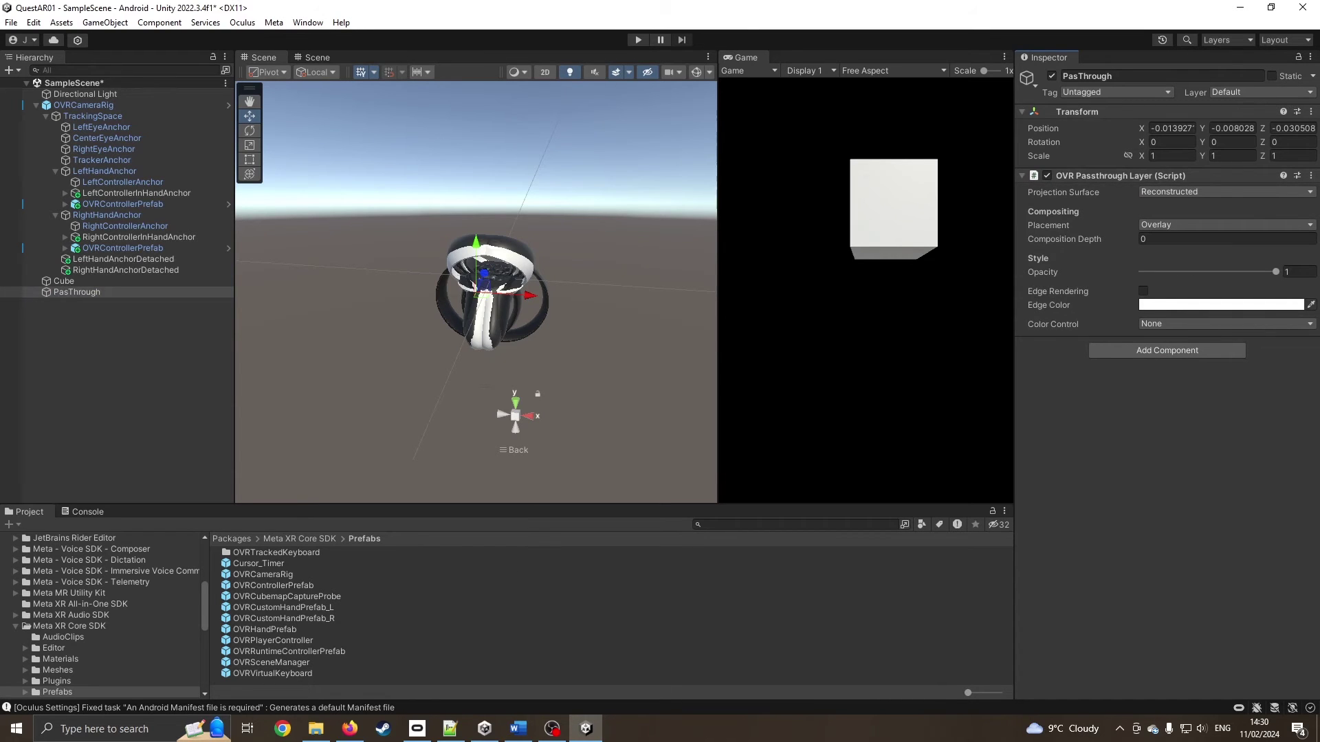
# Step: Add Quest 3 as a target device in OVRCameraRig's Quest features
pyautogui.click(86, 106)
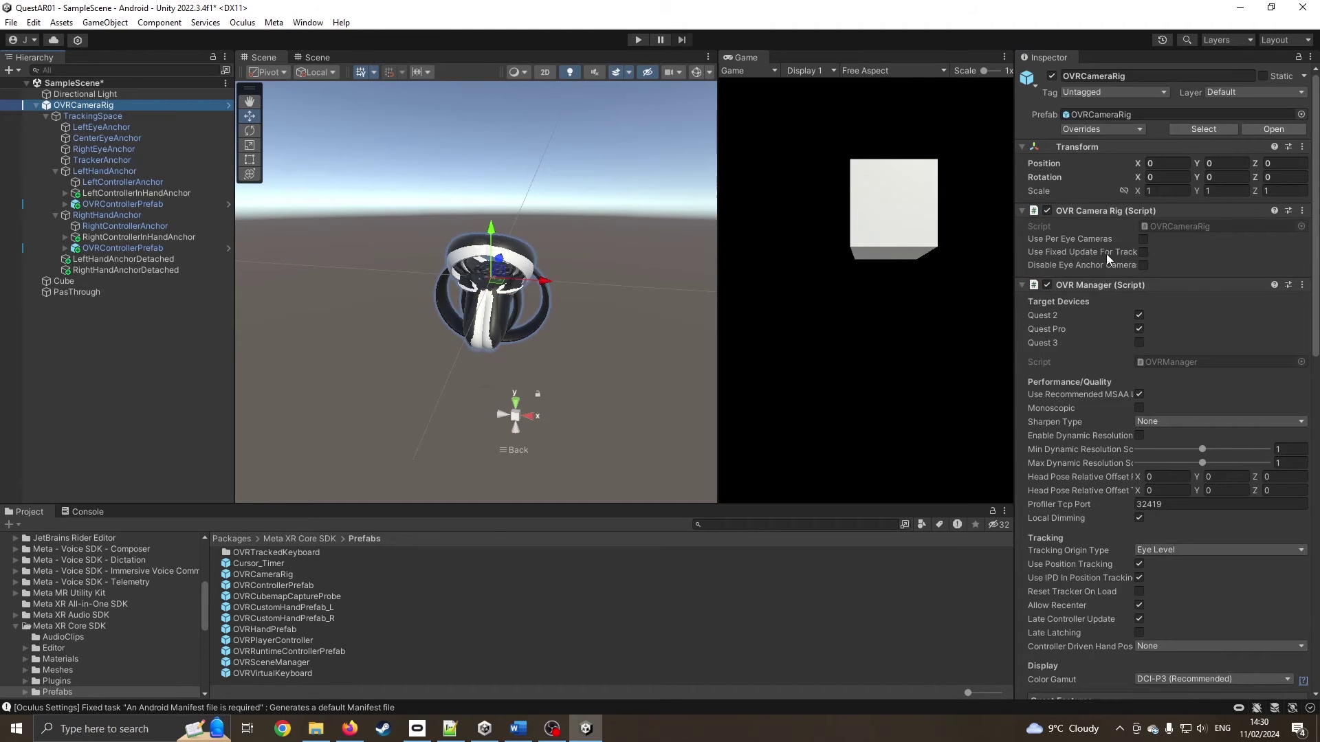
pyautogui.click(1138, 343)
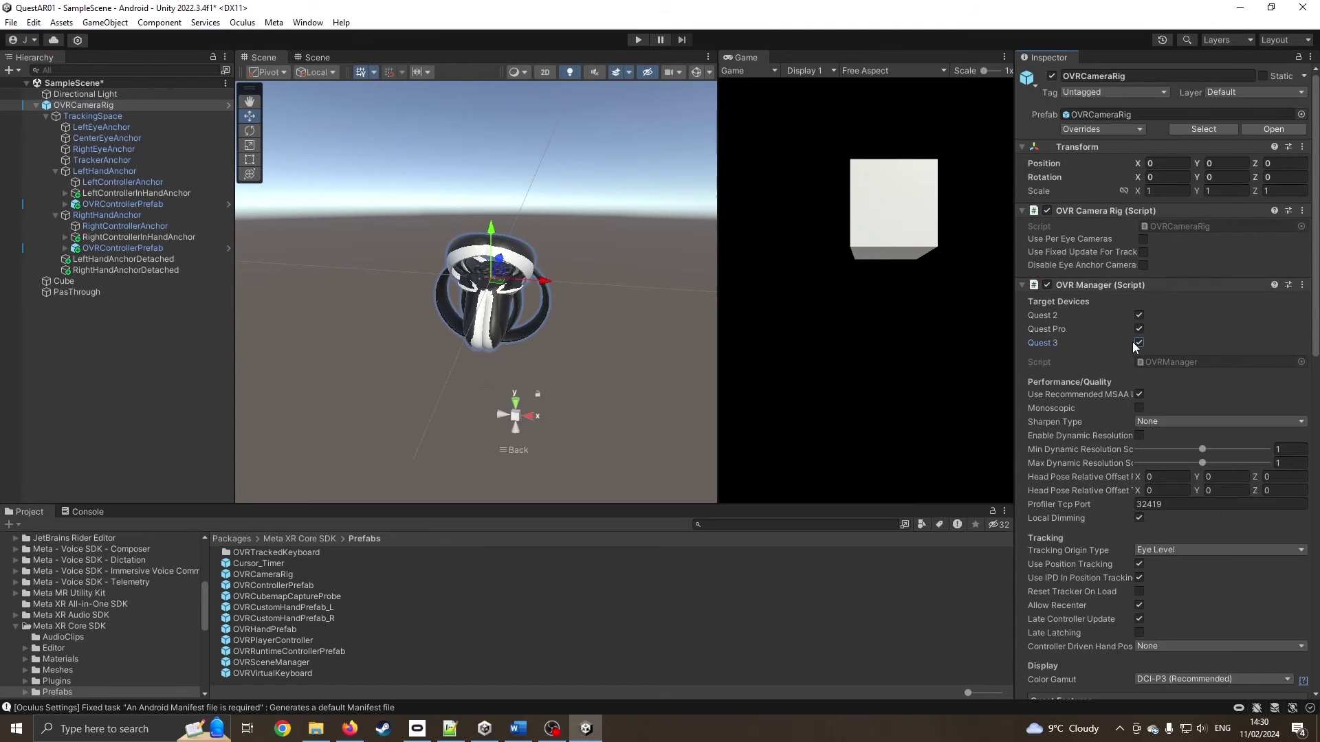
pyautogui.scroll(-3, 1132, 340)
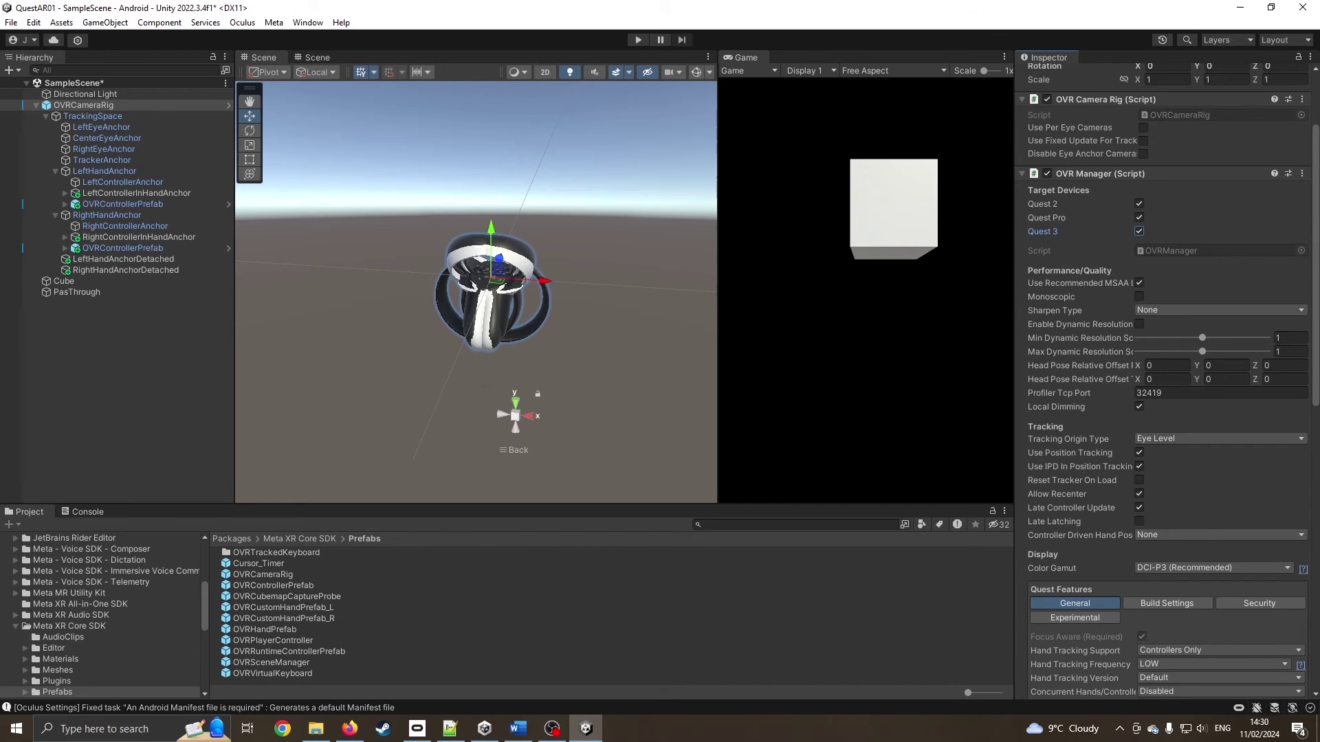
pyautogui.hotkey('alt', 'Tab')
pyautogui.scroll(-7, 1269, 521)
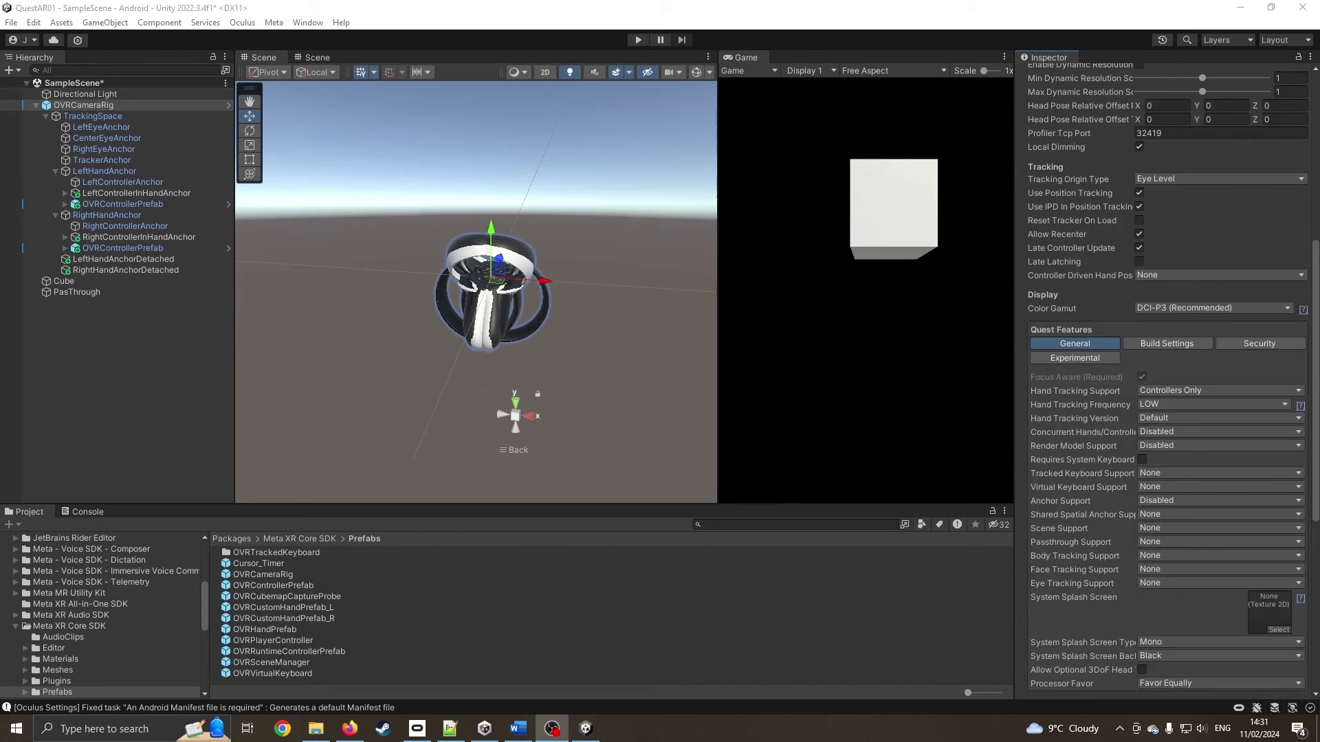
# Step: Set Passthrough Support to Required and enable Insight Passthrough
pyautogui.click(1205, 542)
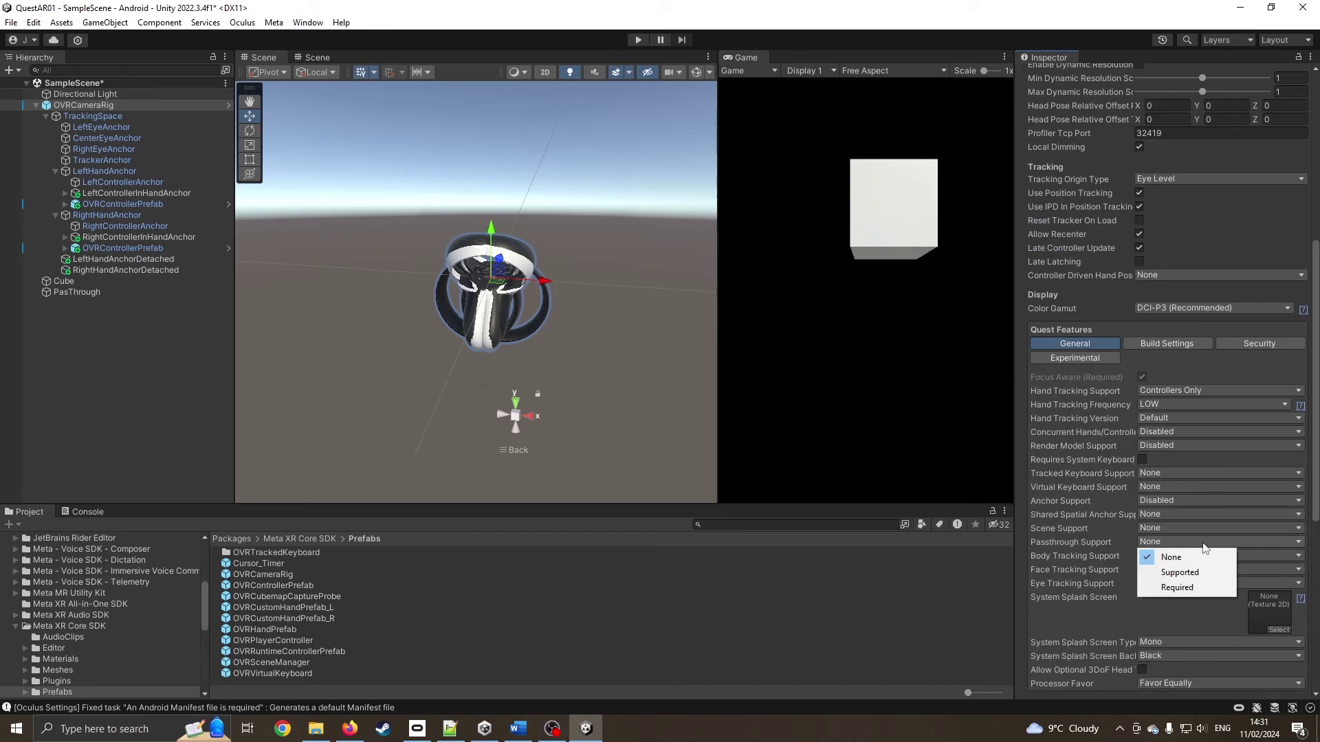
pyautogui.click(1183, 588)
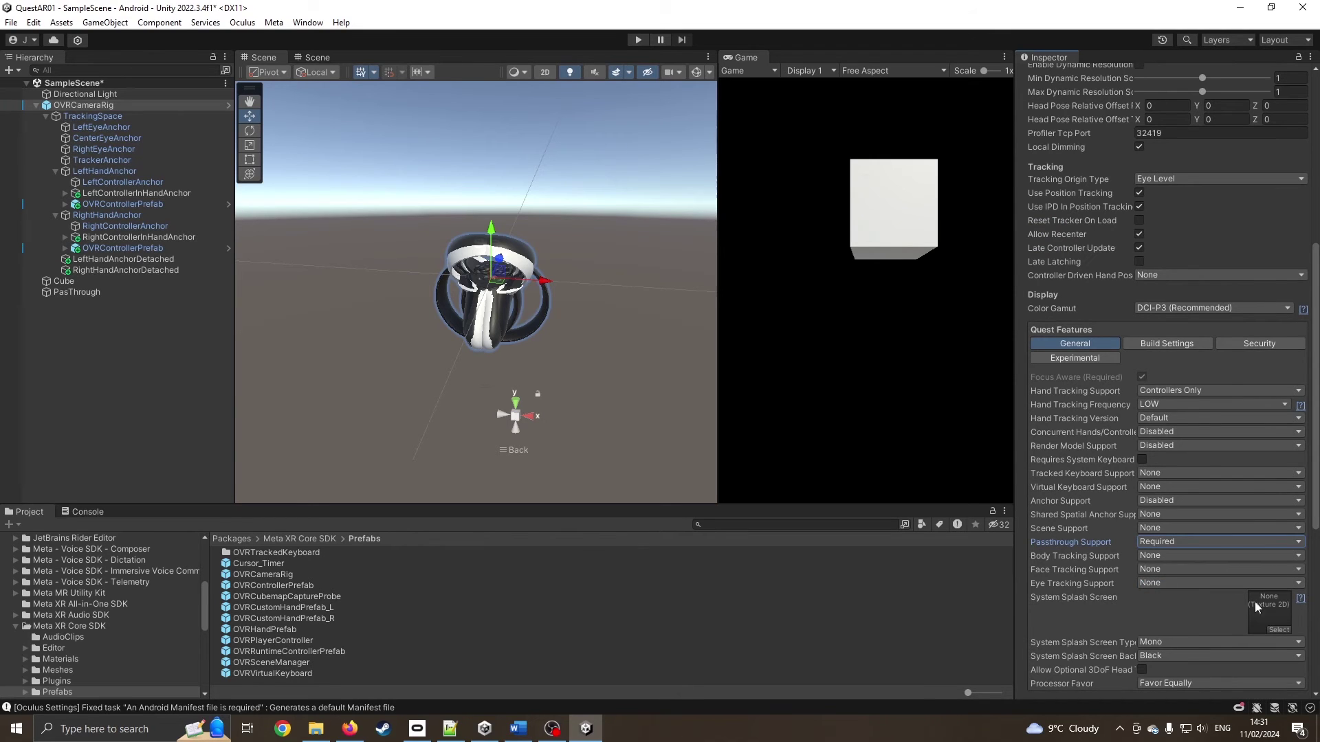
pyautogui.scroll(-5, 1154, 485)
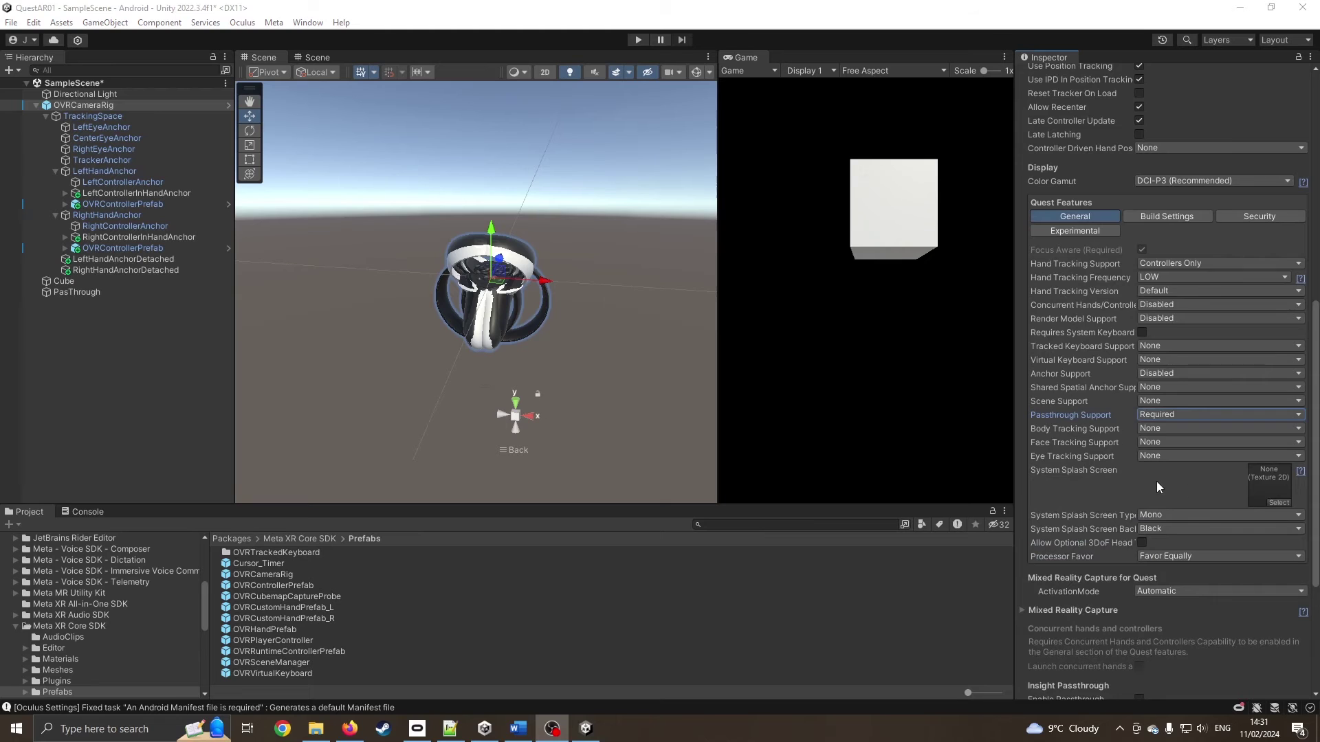
pyautogui.scroll(-2, 1152, 494)
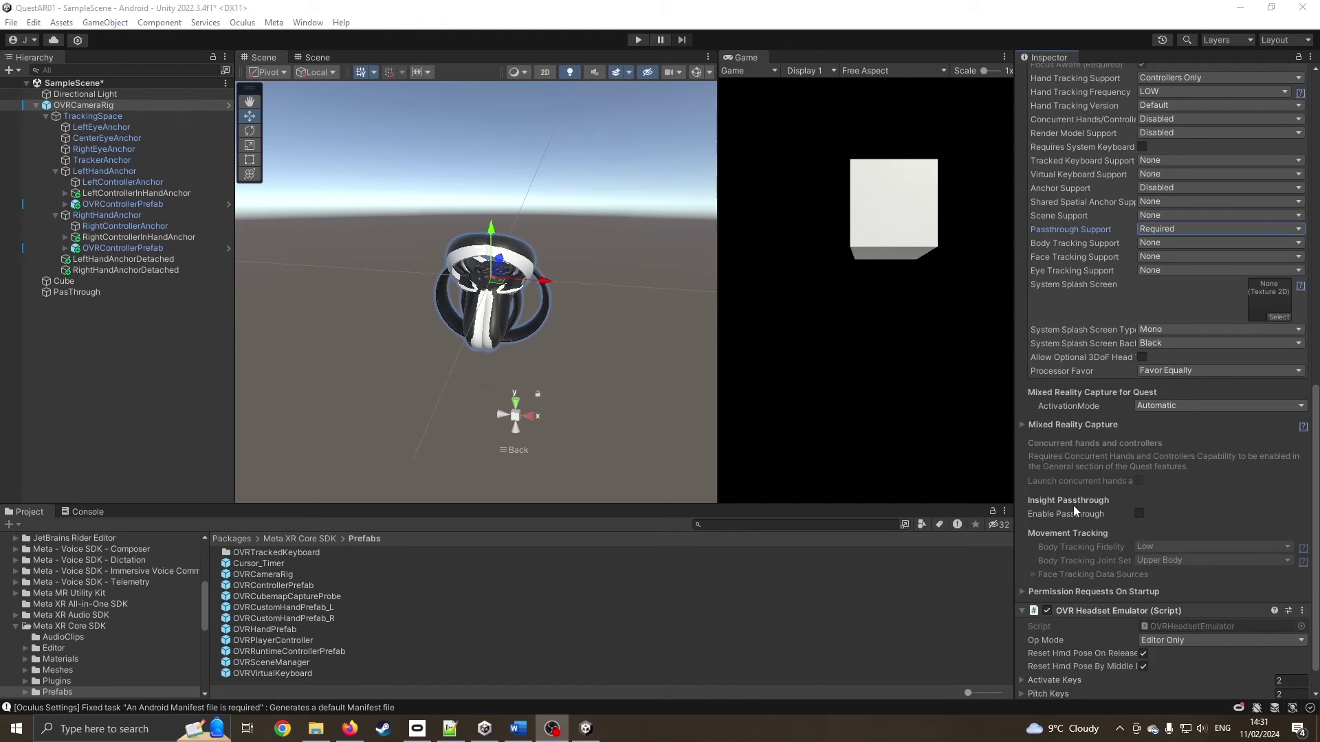
pyautogui.click(1139, 514)
# Step: Check the Oculus app's Beta settings for Developer runtime and Passthrough over Oculus Link, then close it
pyautogui.click(417, 728)
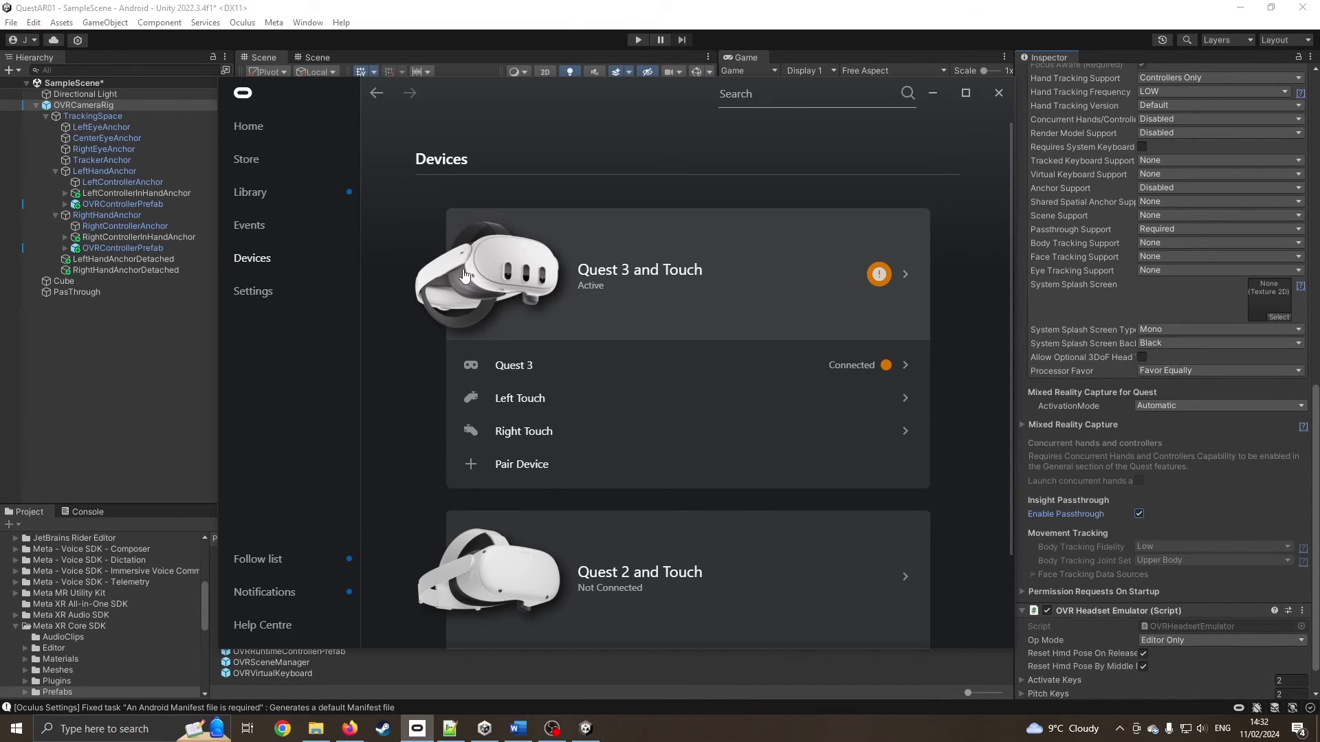
pyautogui.click(253, 291)
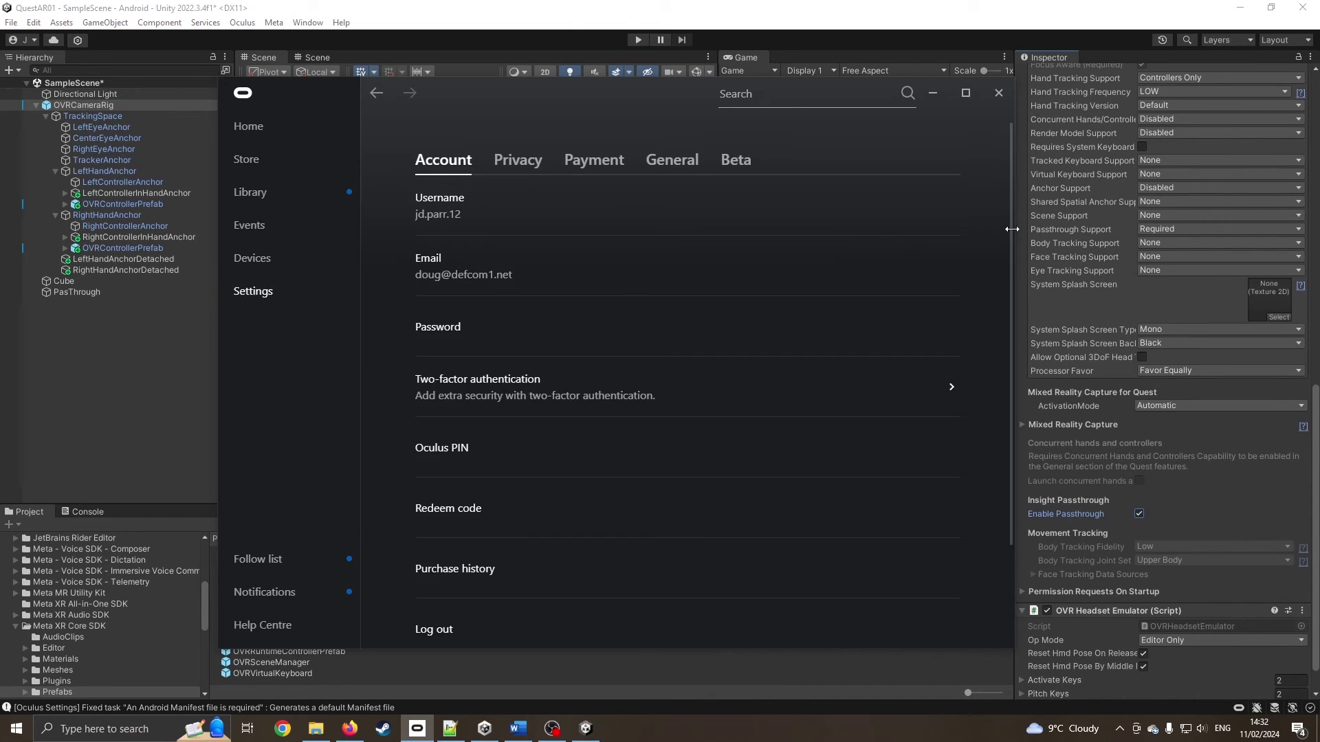
pyautogui.moveTo(1012, 231); pyautogui.dragTo(1179, 231)
pyautogui.click(732, 168)
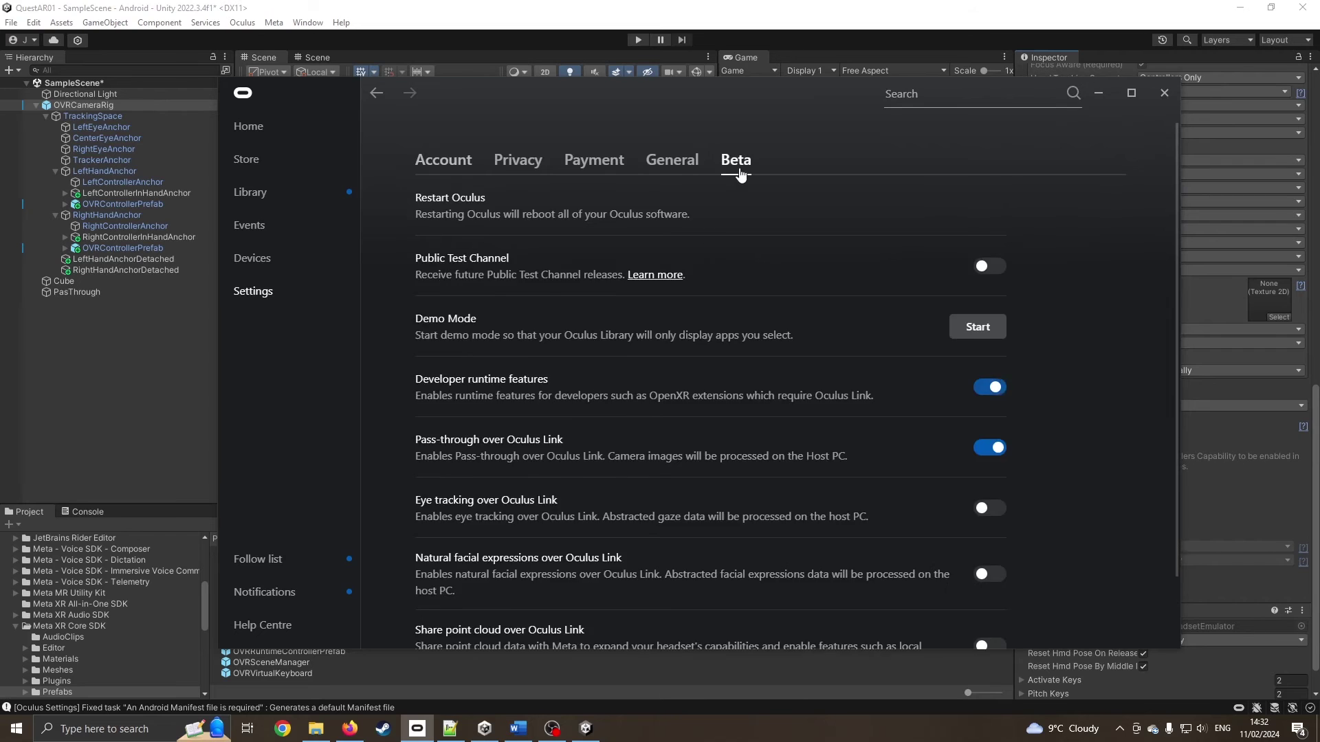
pyautogui.scroll(-2, 424, 286)
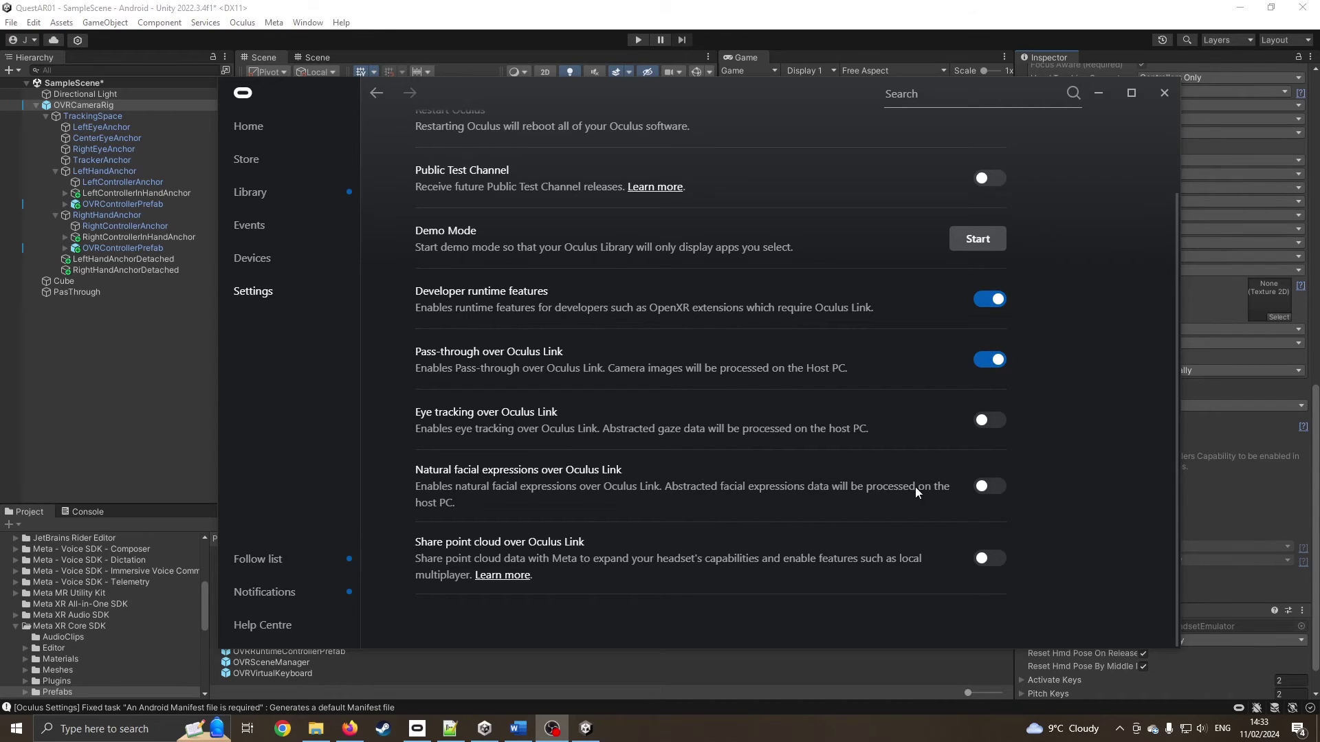
pyautogui.click(1156, 97)
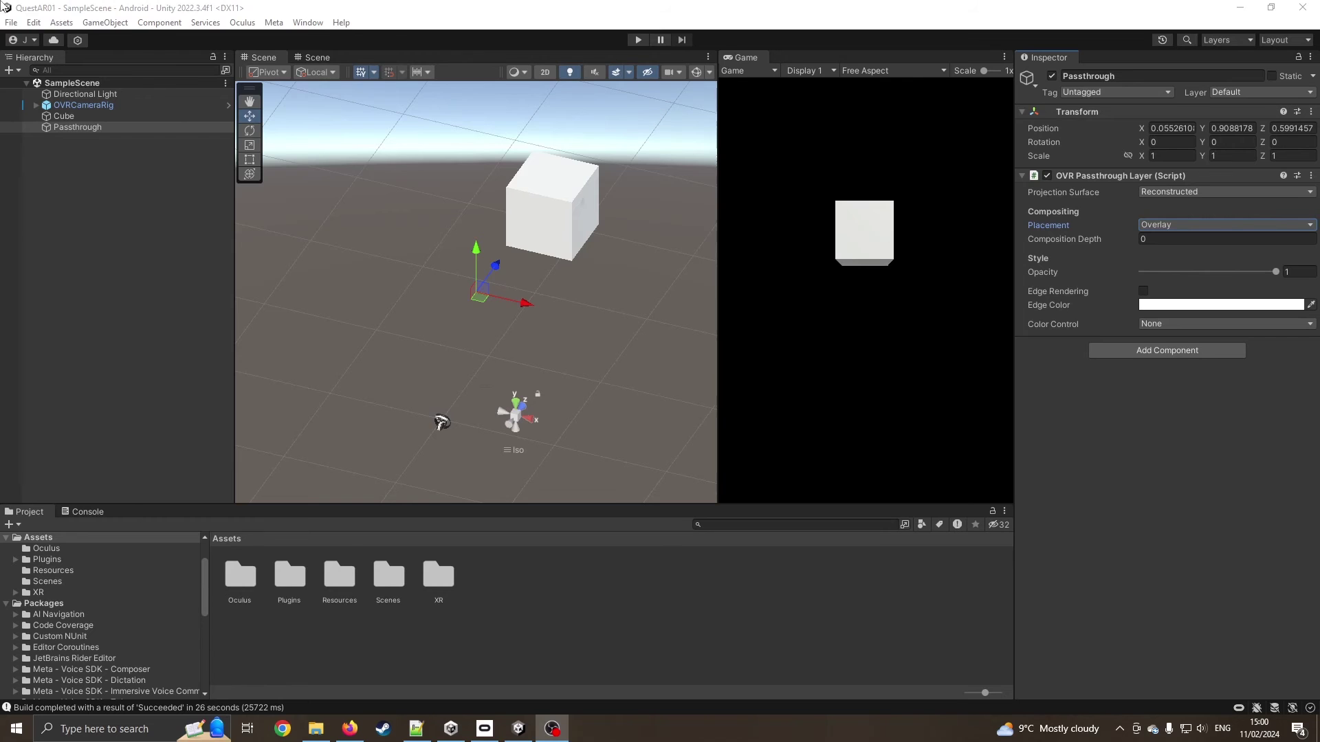
pyautogui.click(12, 24)
pyautogui.click(52, 188)
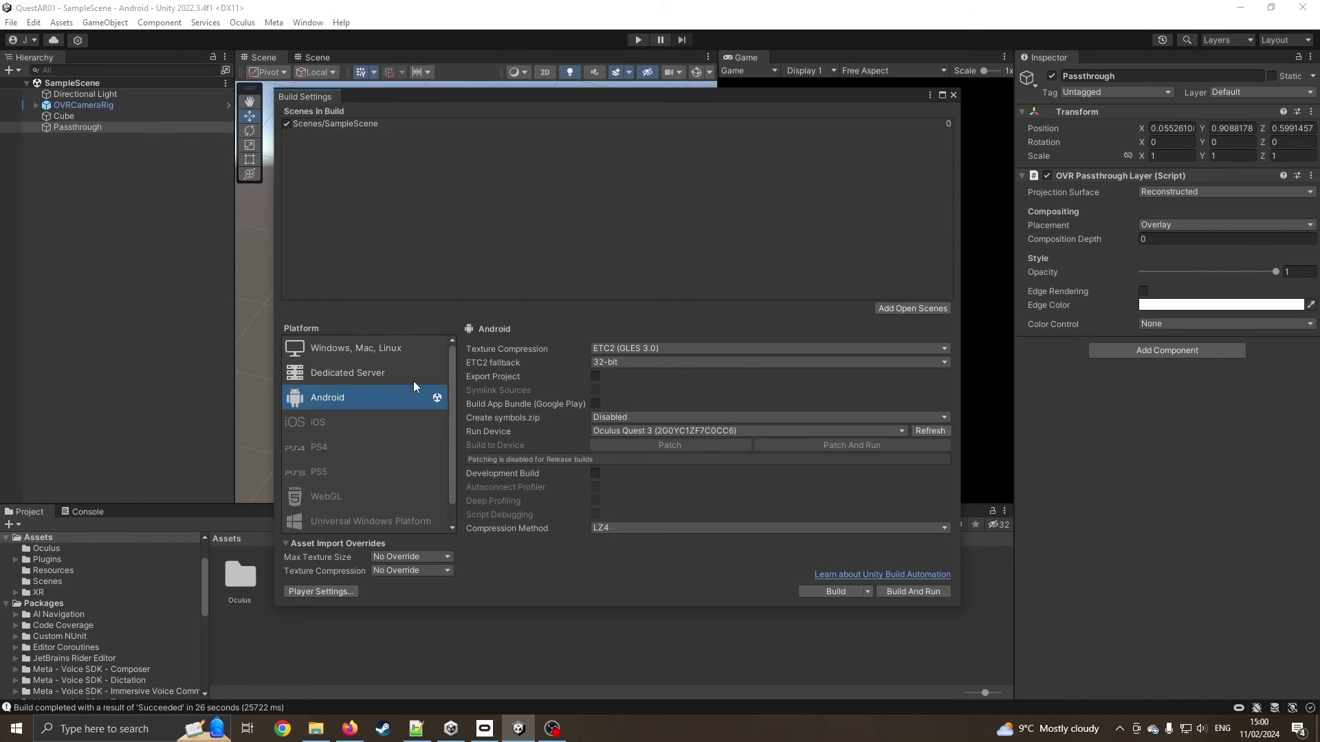
pyautogui.click(350, 590)
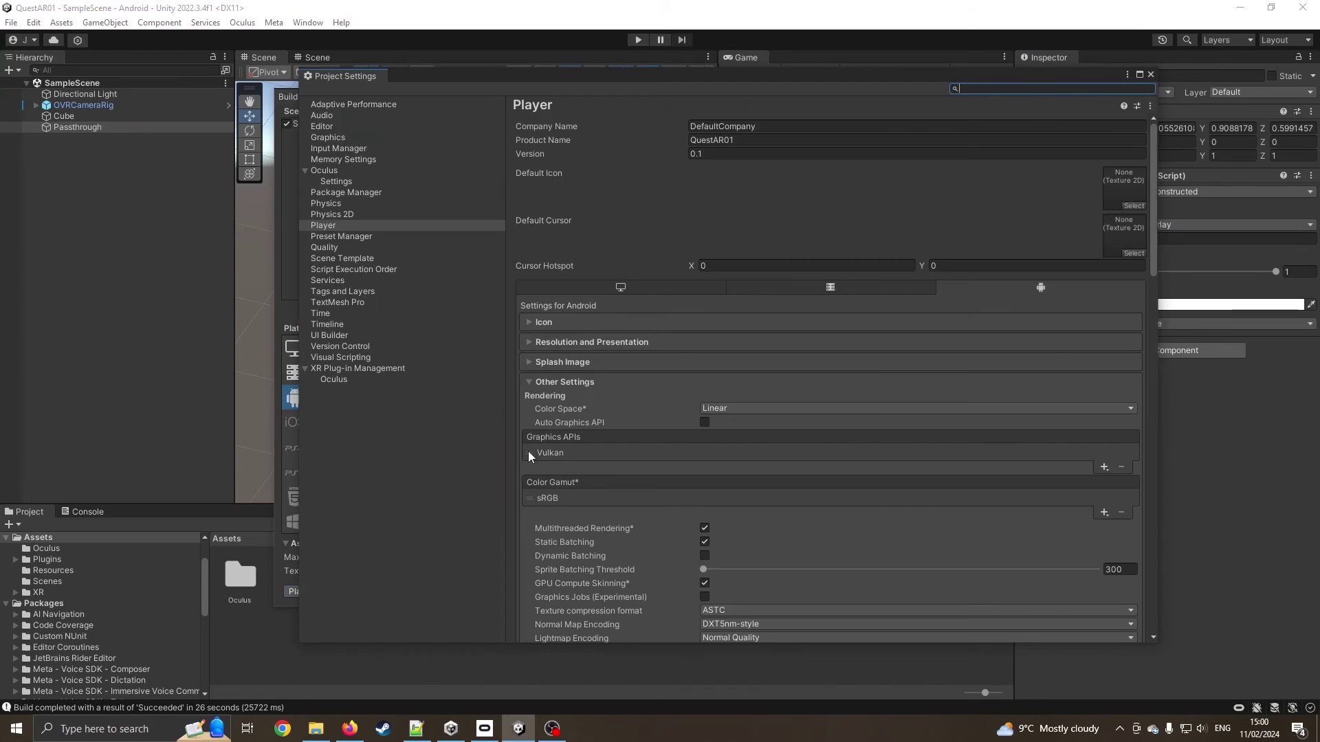
pyautogui.doubleClick(729, 126)
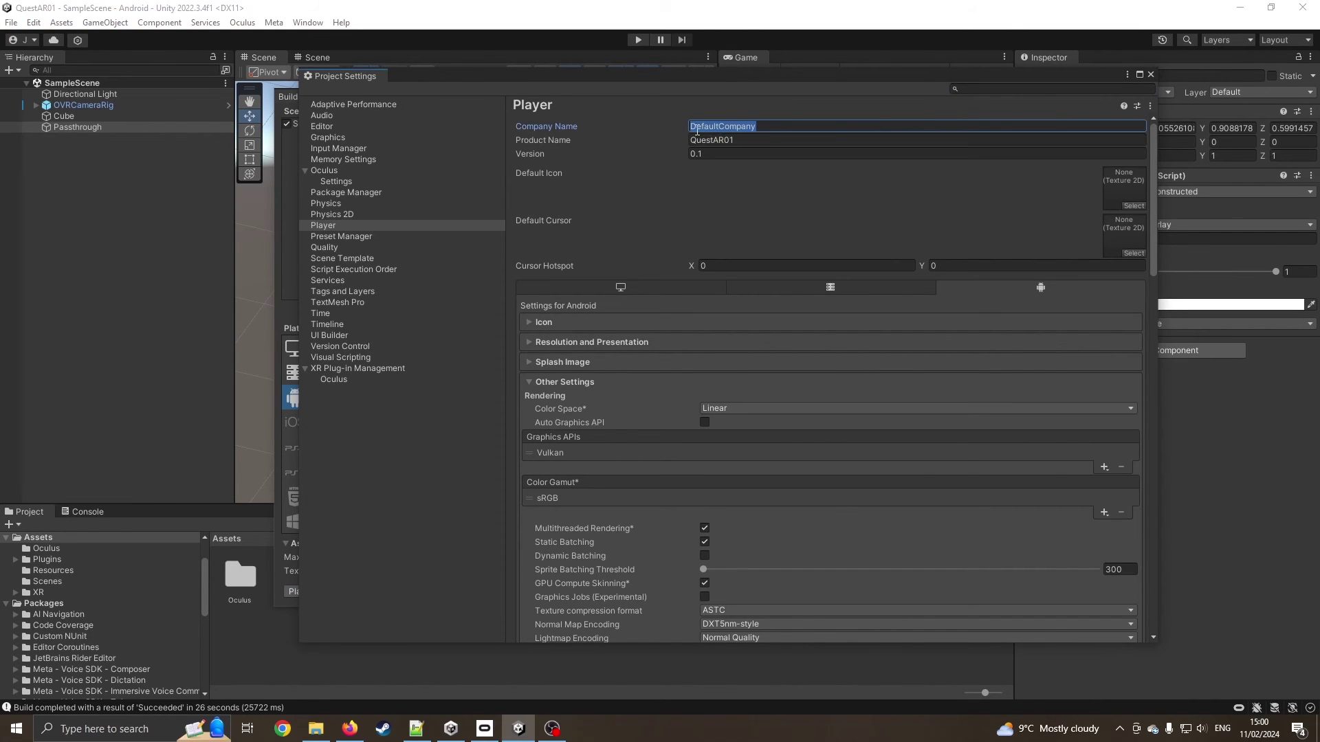
pyautogui.click(756, 140)
pyautogui.click(735, 152)
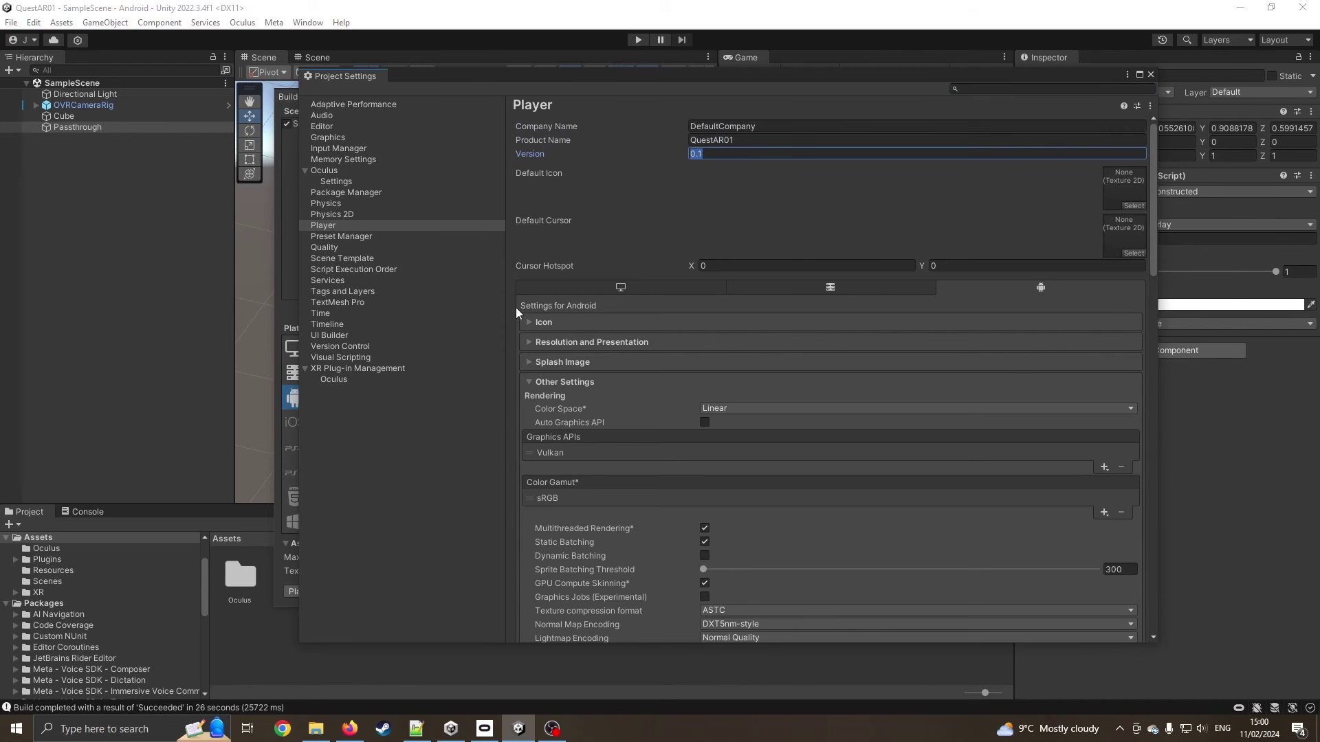
pyautogui.click(1150, 75)
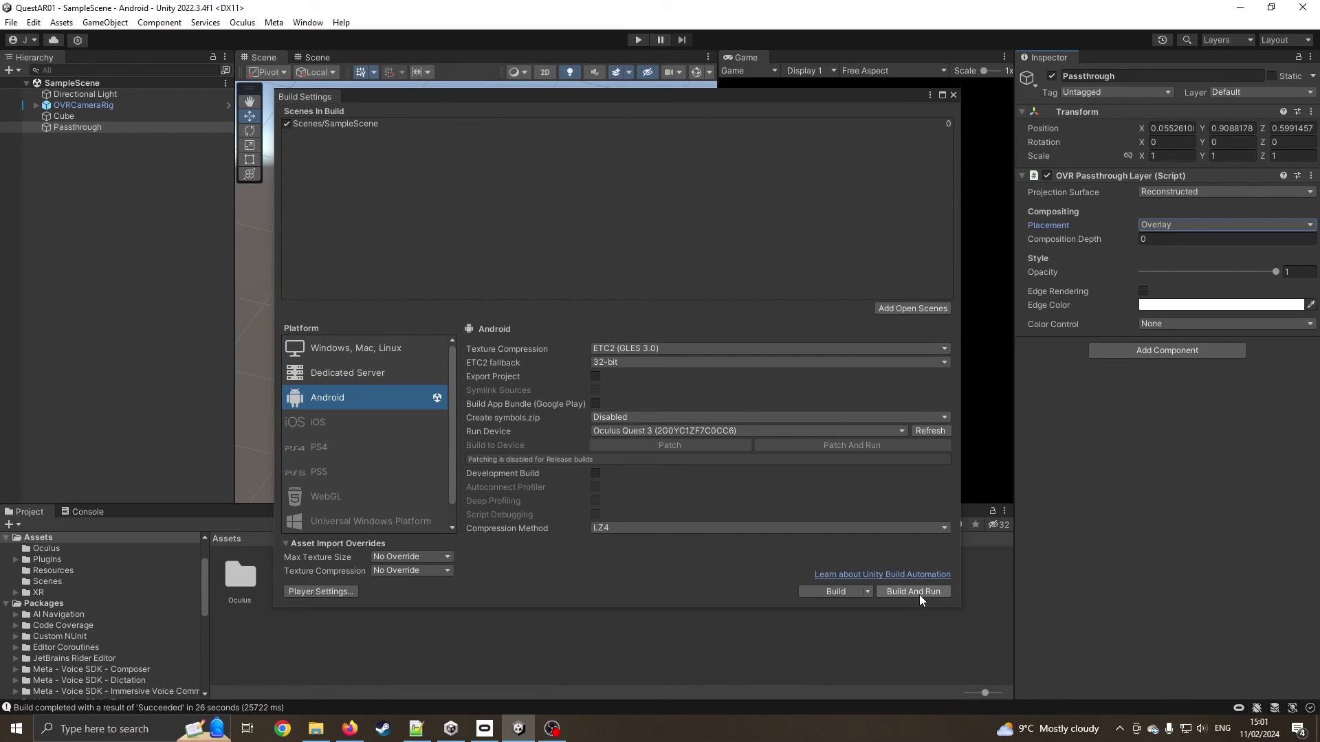
# Step: Set the Passthrough object's OVR Passthrough Layer placement to Underlay
pyautogui.click(954, 96)
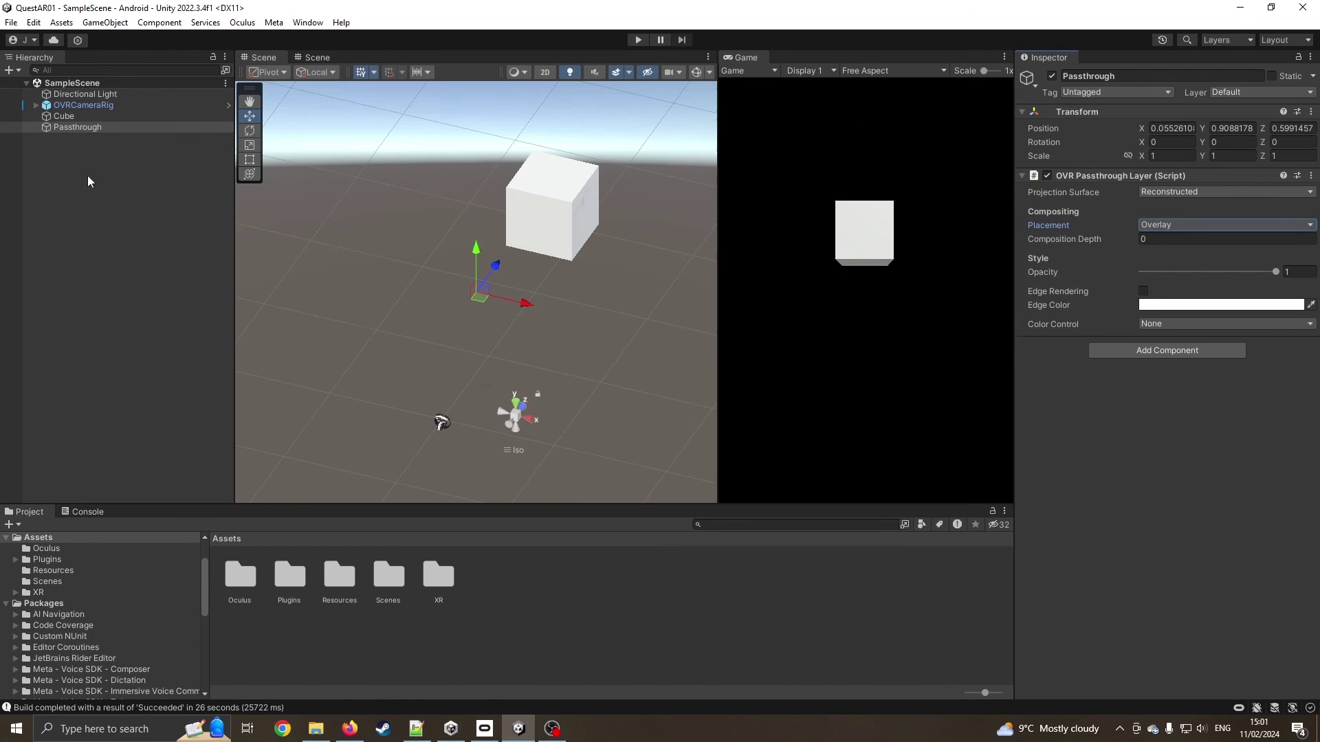
pyautogui.click(92, 128)
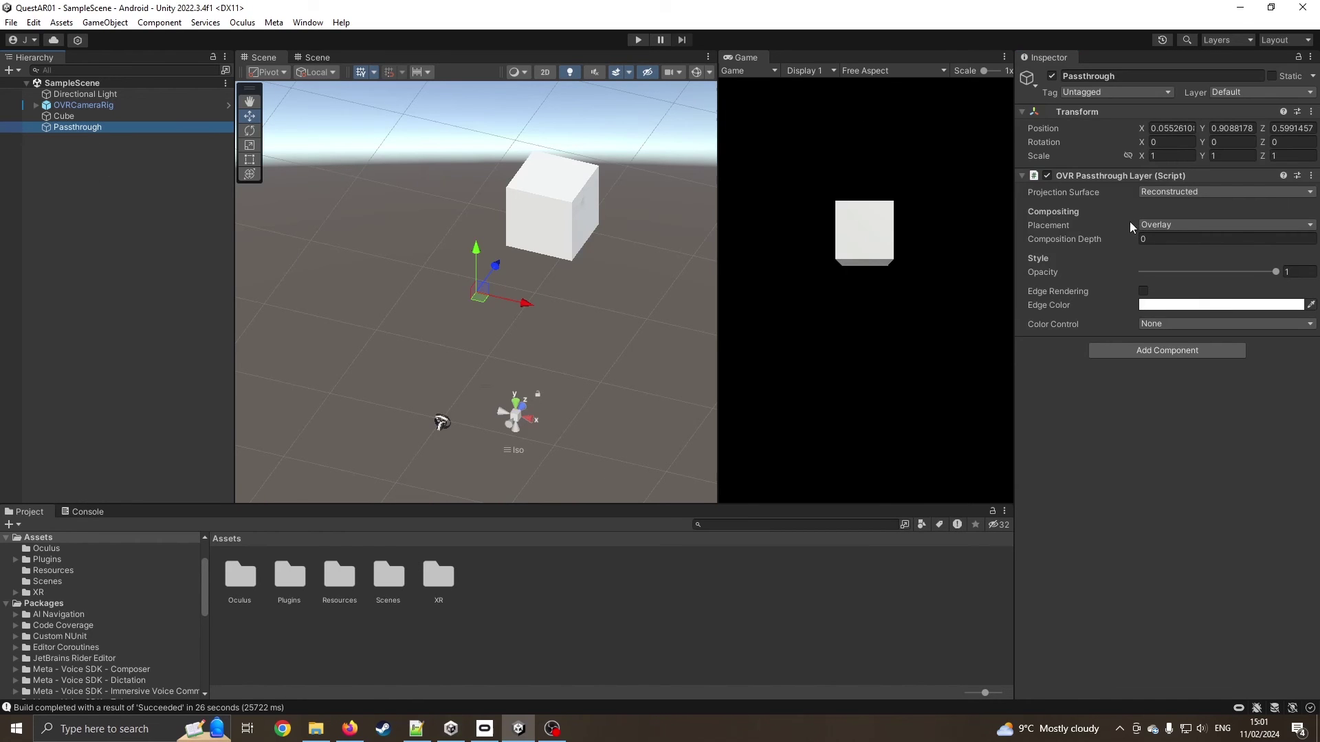
pyautogui.click(1172, 225)
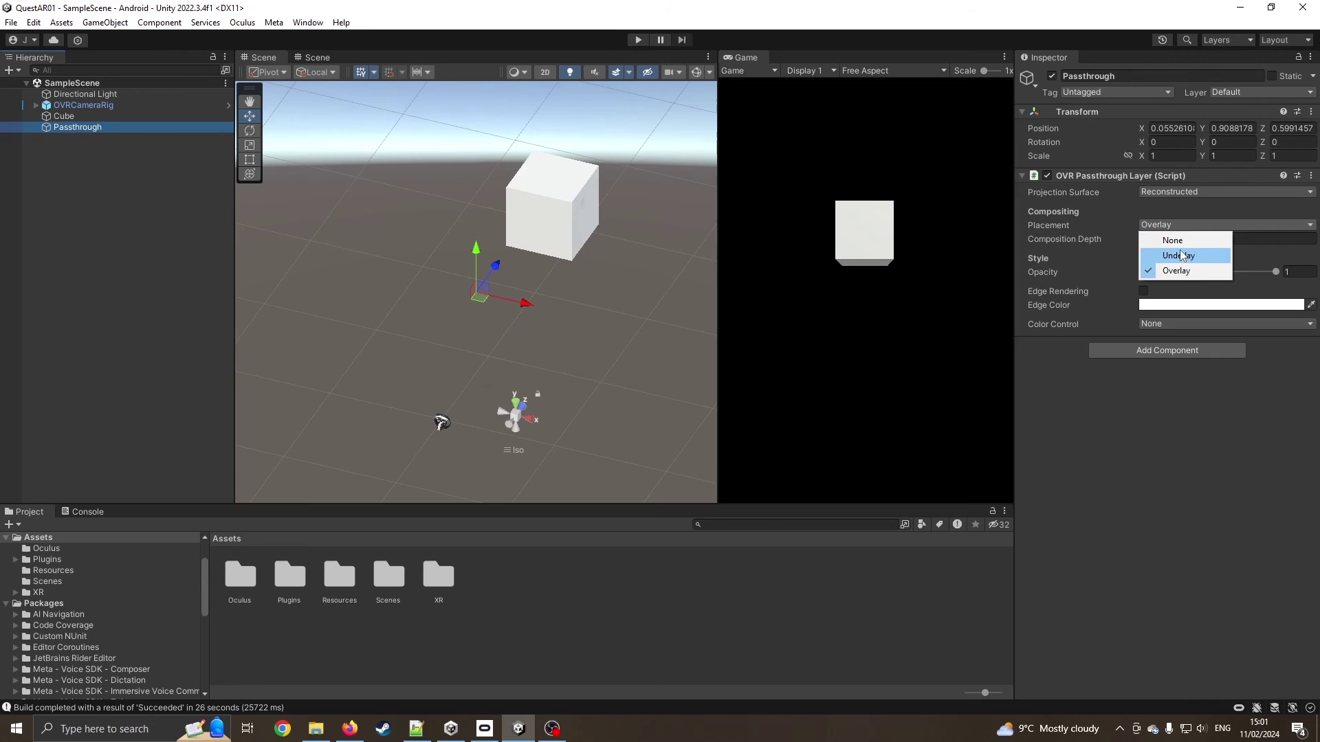
pyautogui.click(1180, 256)
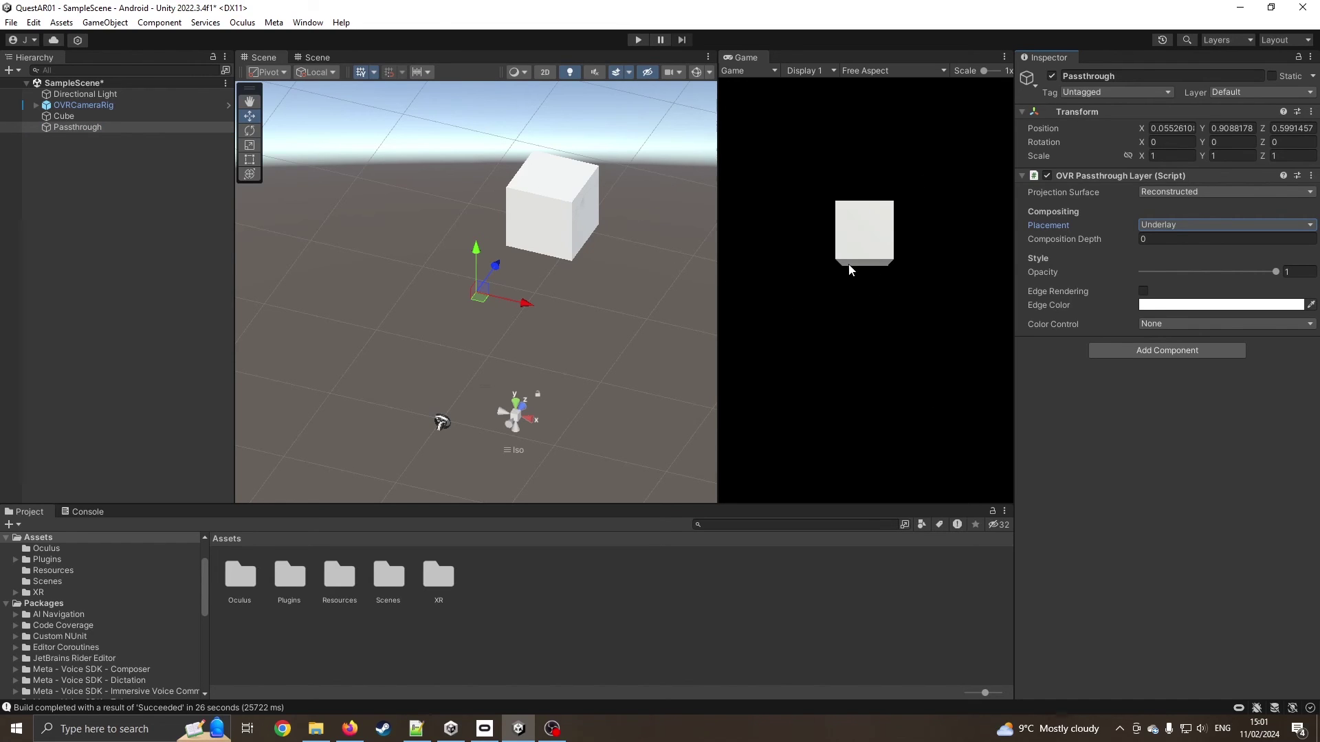
# Step: Build and run the app on the Quest, saving the modified scene
pyautogui.click(11, 22)
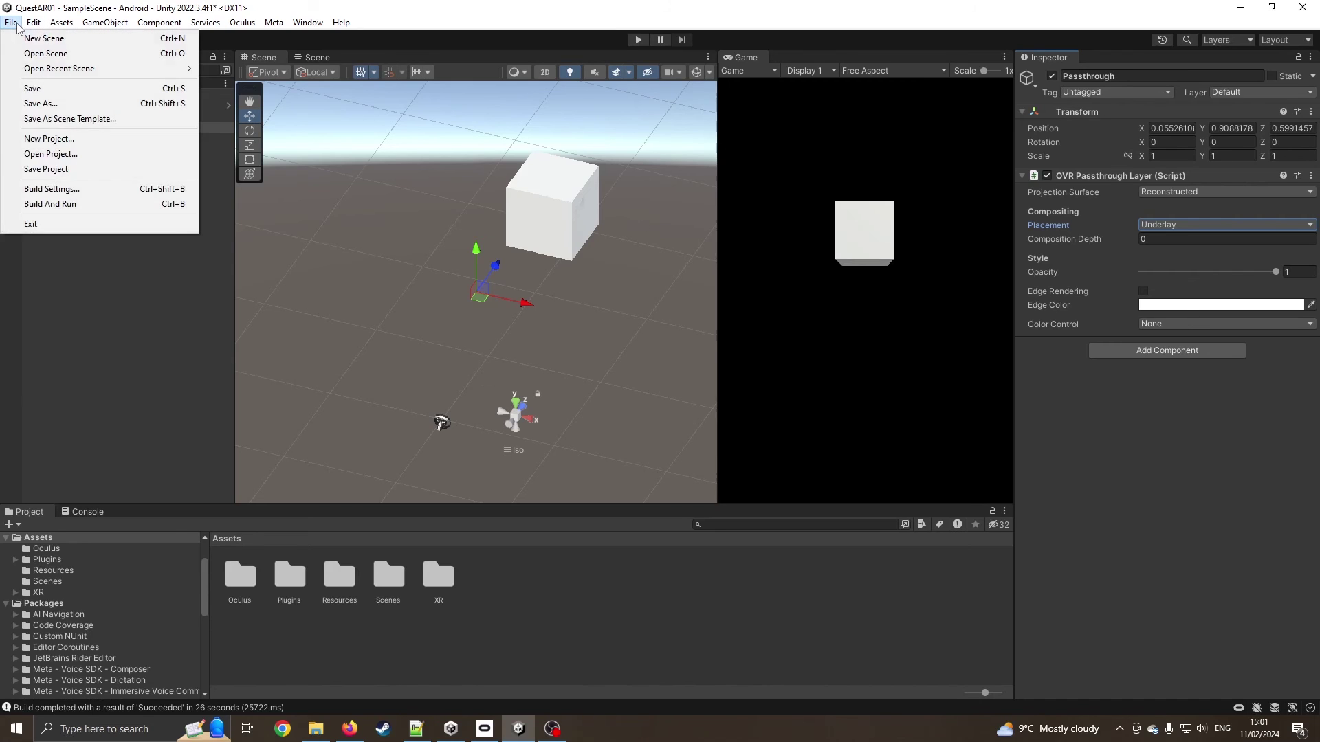
pyautogui.click(111, 205)
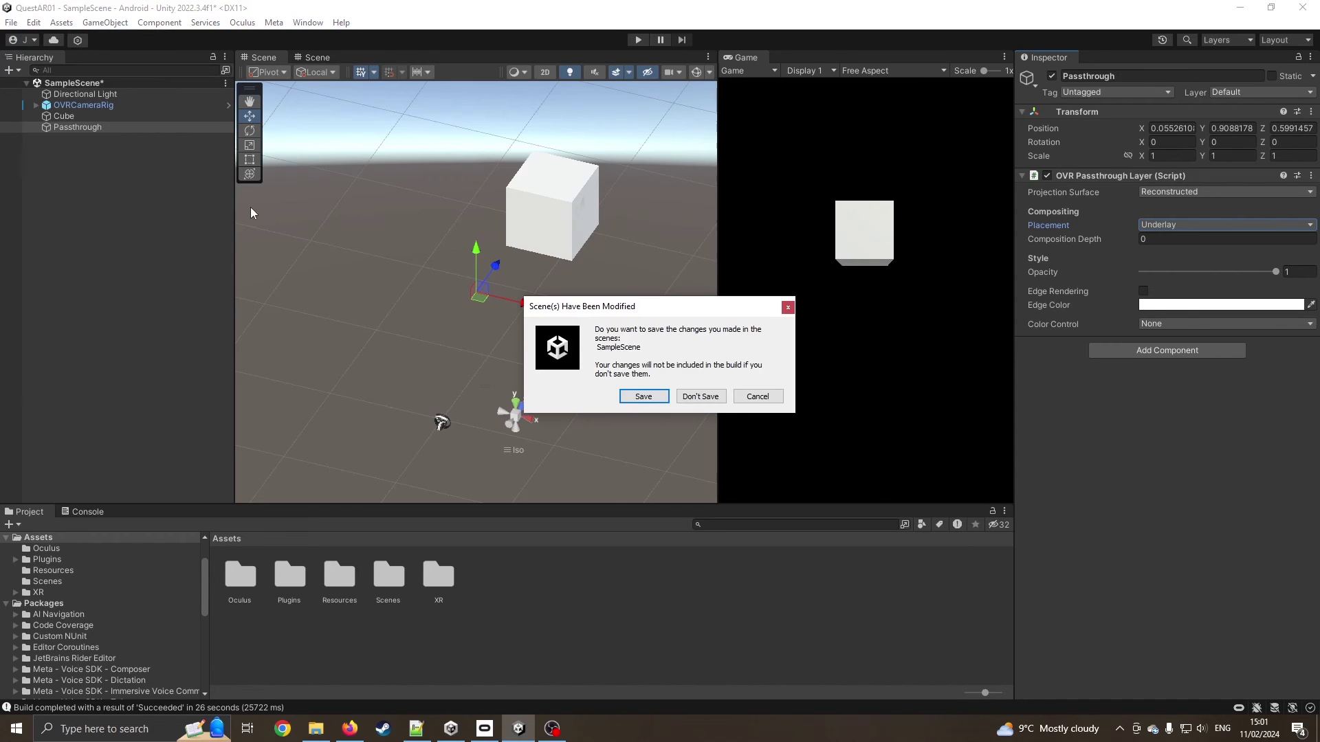
pyautogui.click(643, 397)
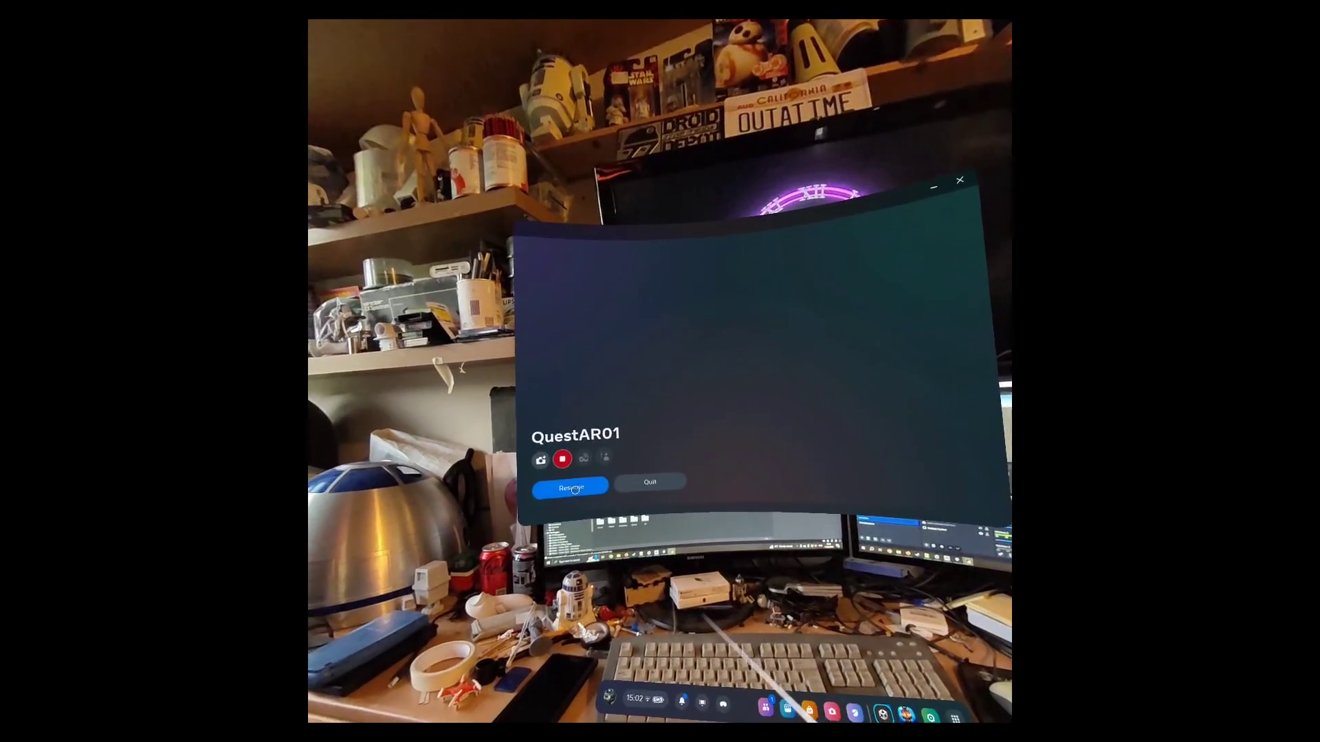
# Step: Resume QuestAR01 in the headset to see the white cube over the passthrough room
pyautogui.click(520, 512)
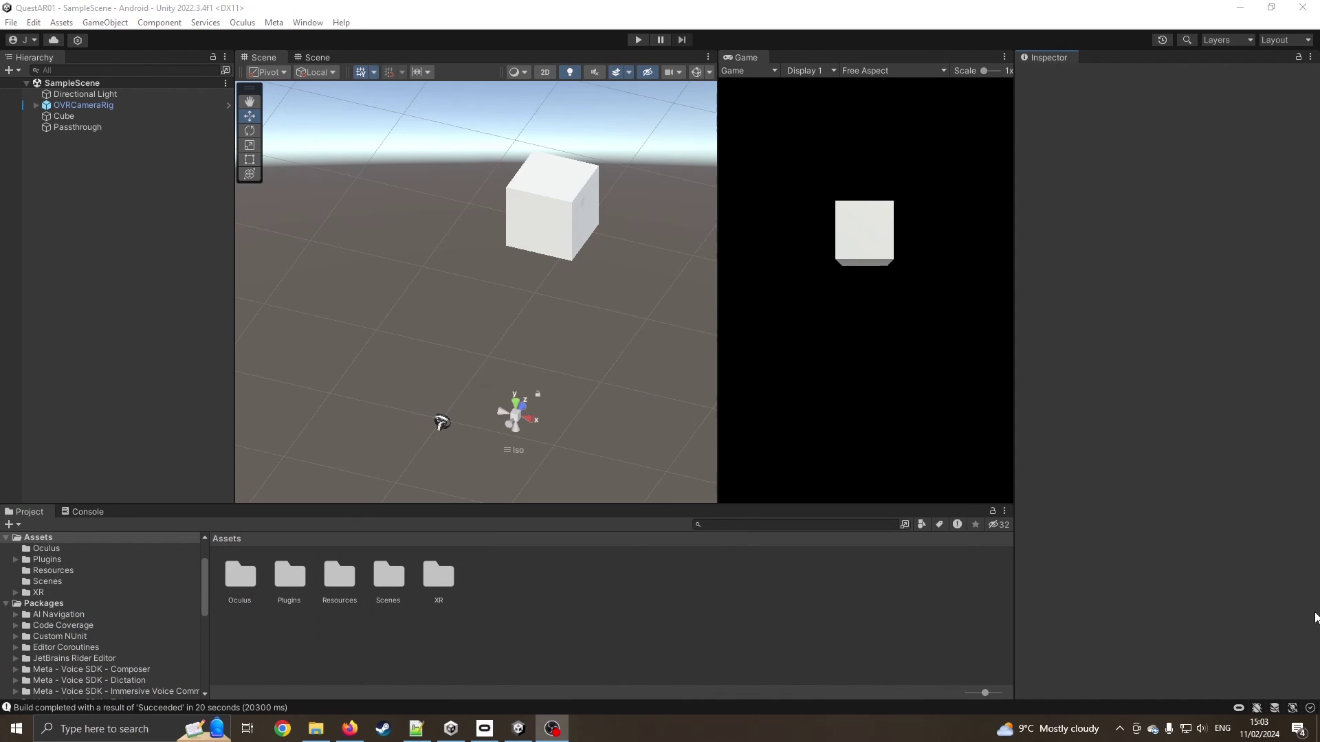
# Step: Show the YouTube channel page in Firefox and scroll past its Unity videos to the Shorts
pyautogui.click(350, 729)
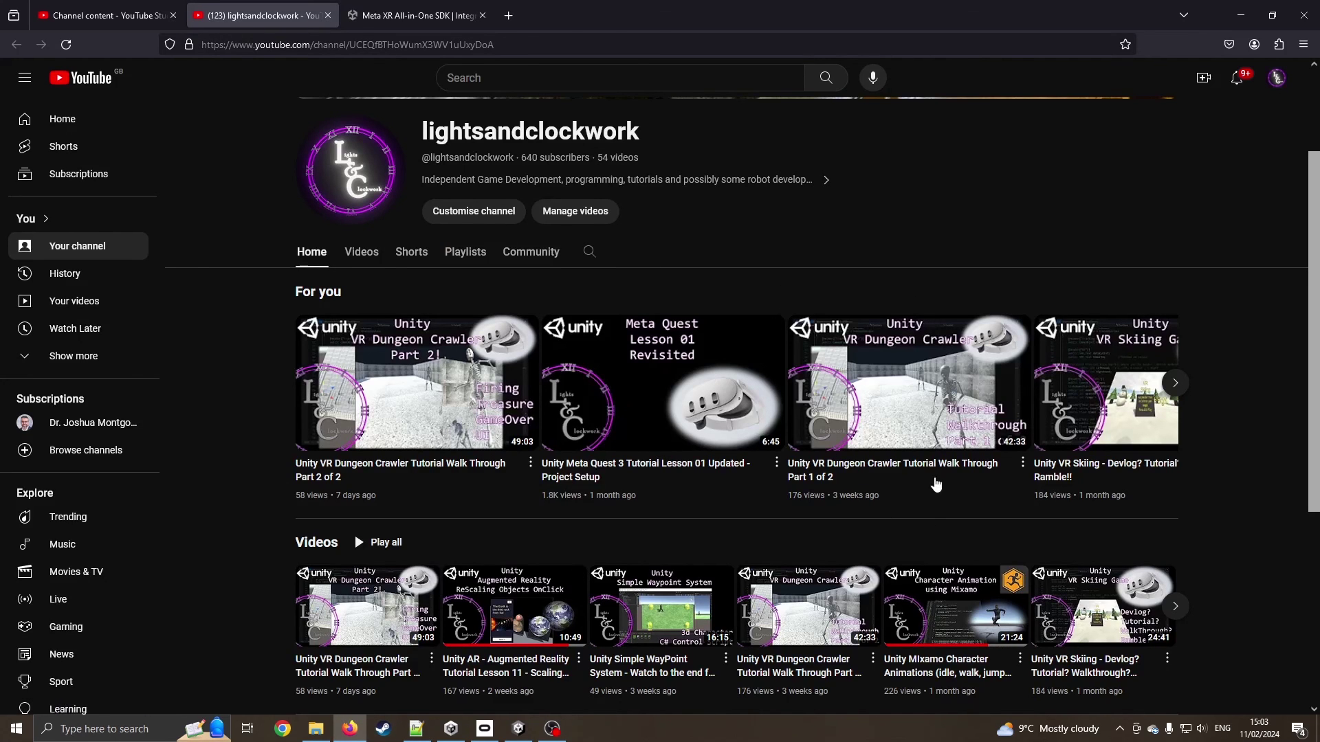
pyautogui.moveTo(921, 431)
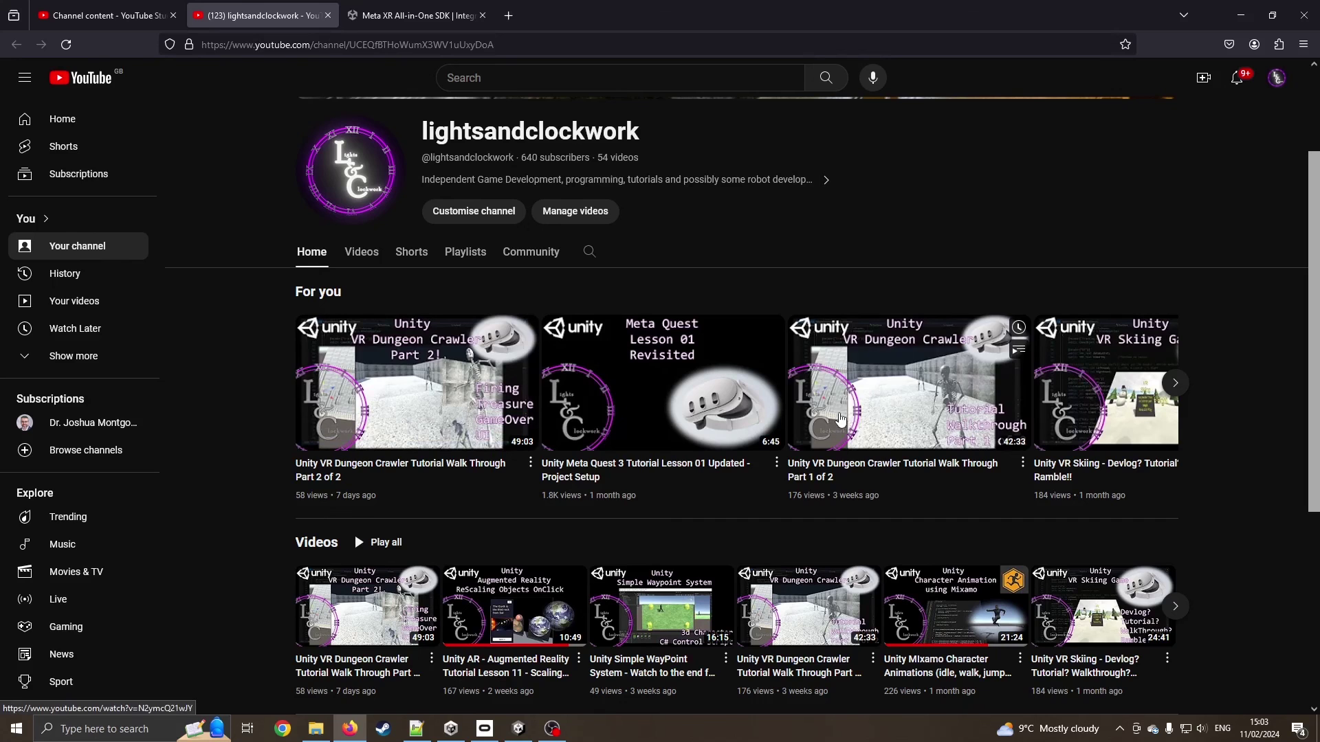
pyautogui.scroll(-2, 859, 427)
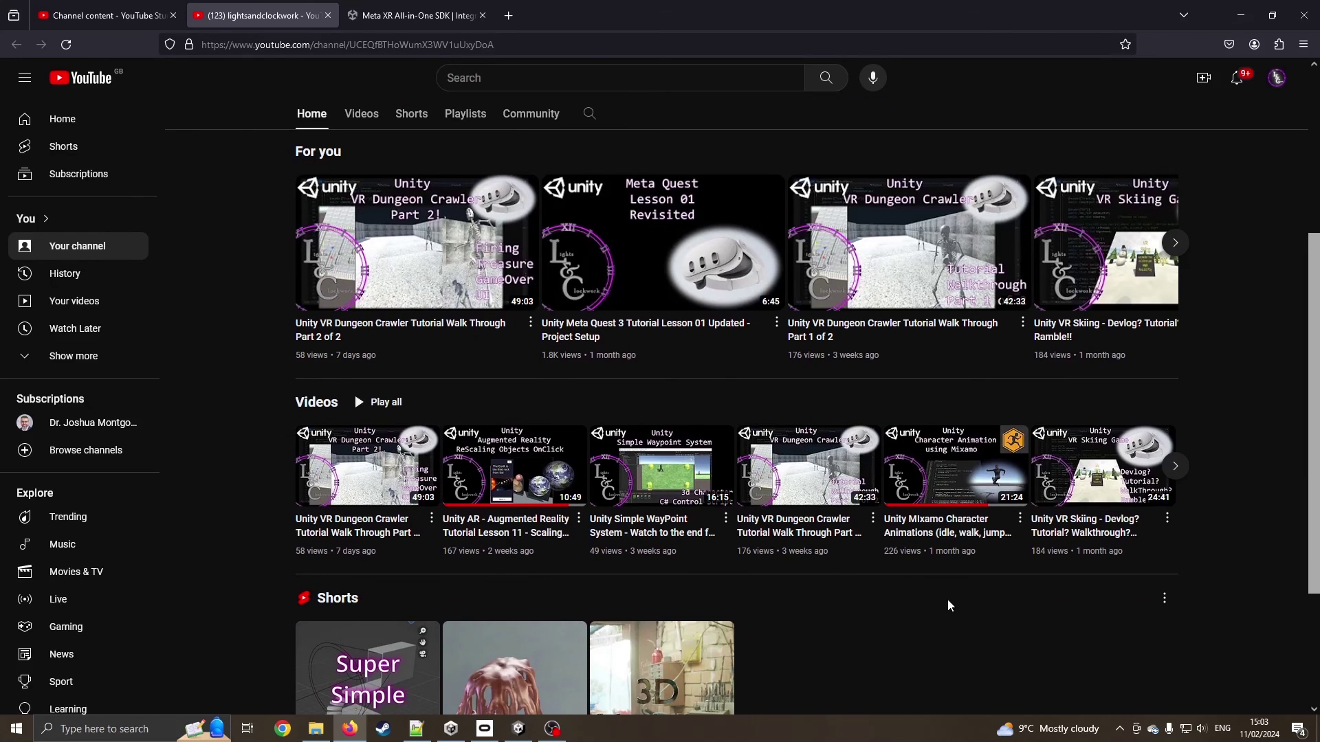
pyautogui.moveTo(926, 509)
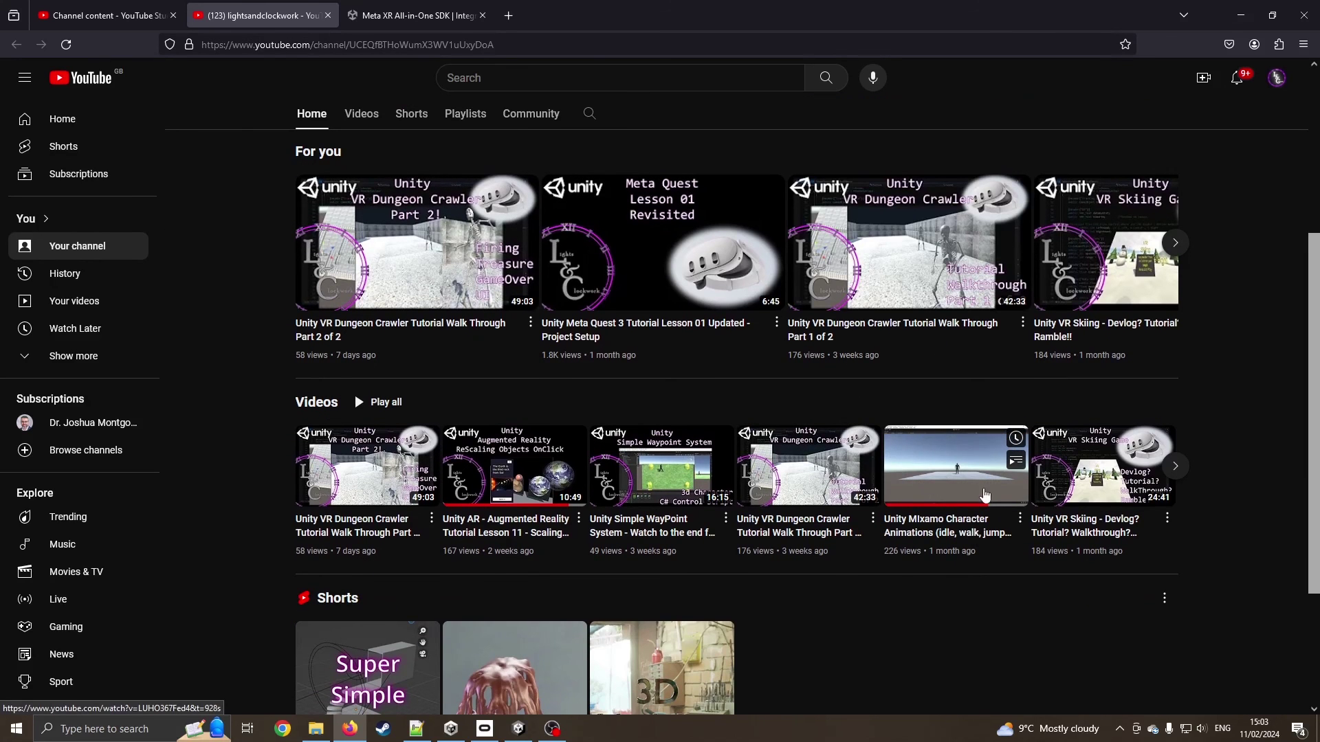
pyautogui.moveTo(651, 483)
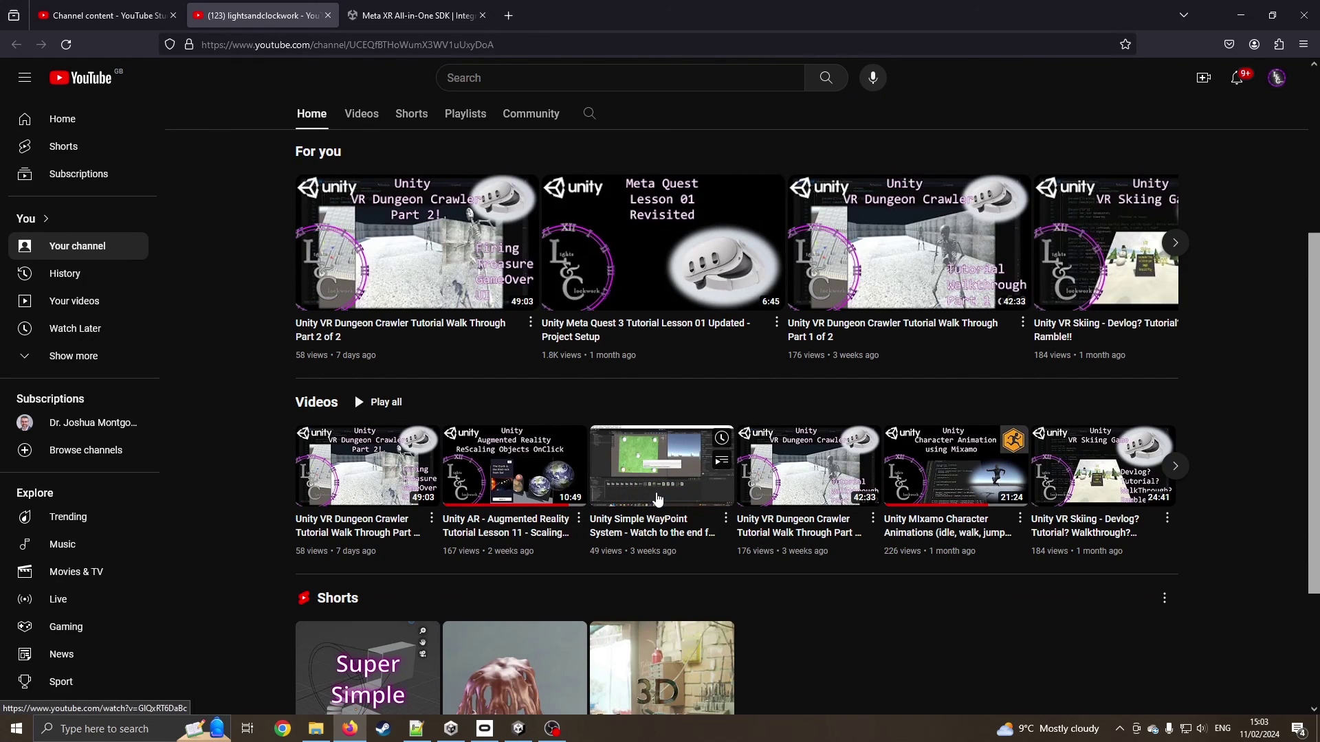
pyautogui.scroll(-1, 657, 497)
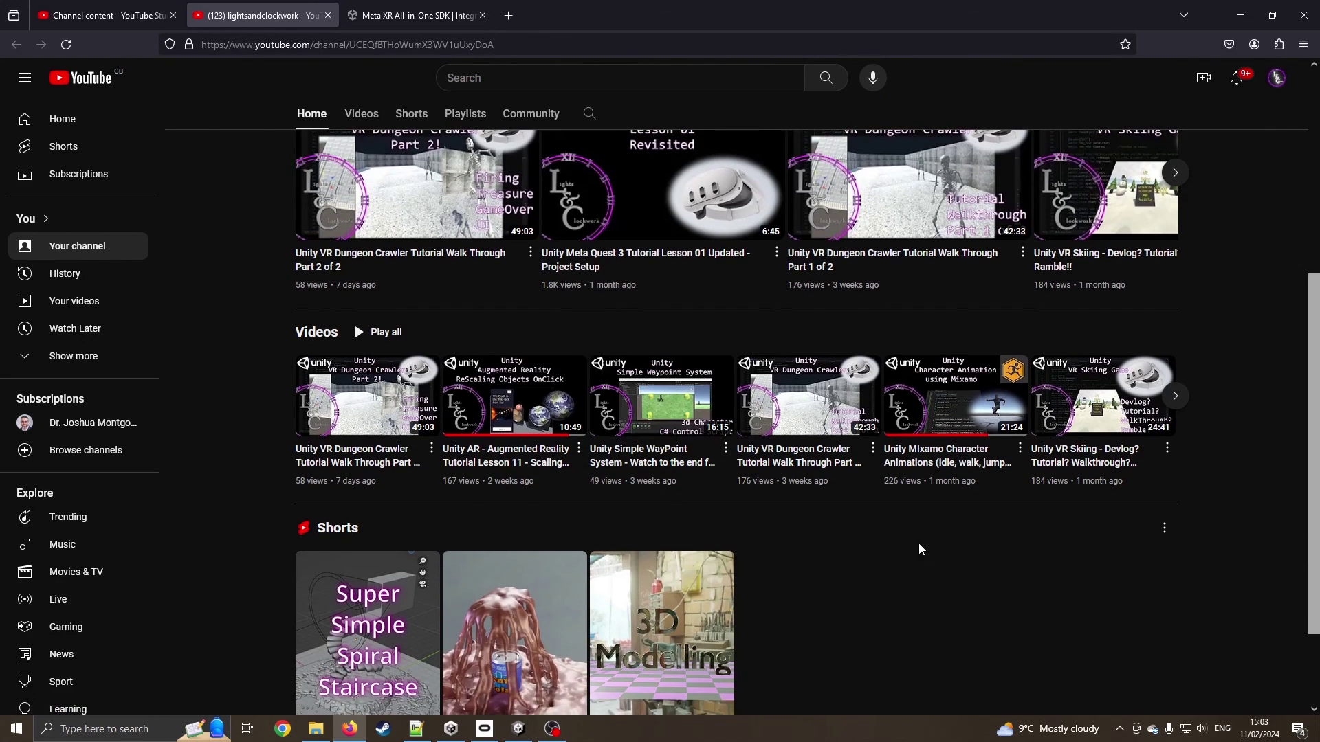